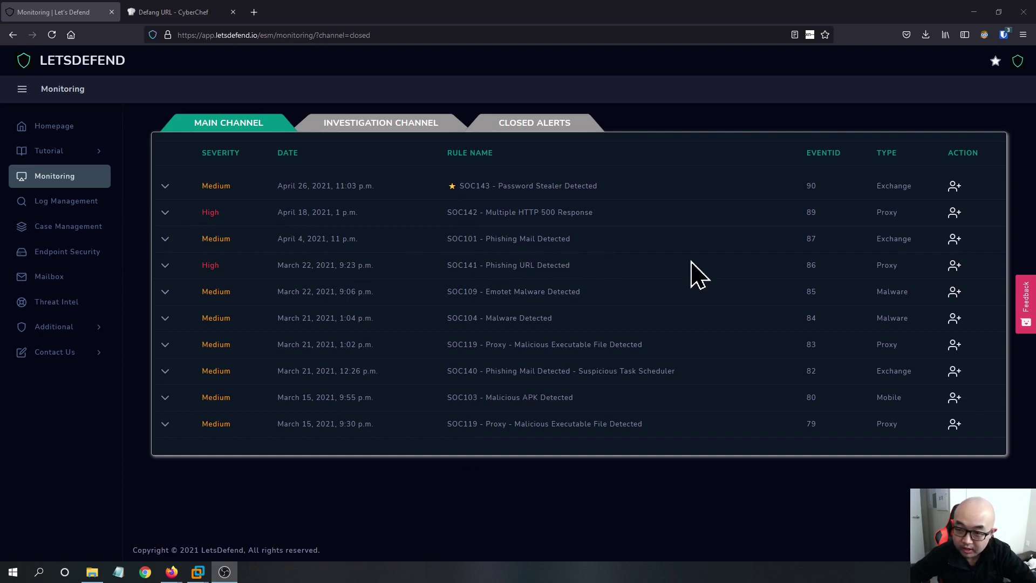
# - Review the details of the SOC101 - Phishing Mail Detected alert and take ownership of EventID 87
pyautogui.click(165, 239)
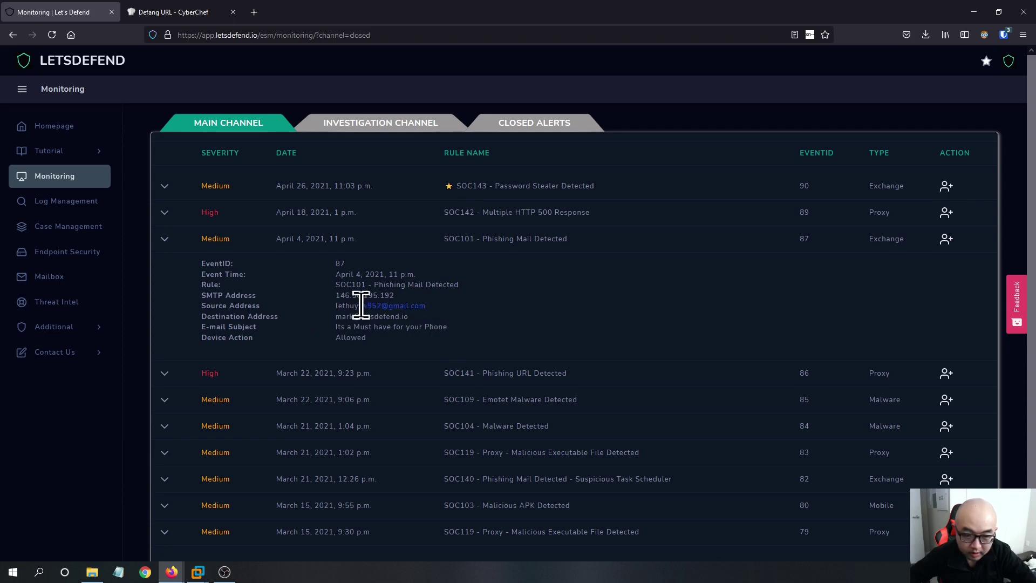
pyautogui.moveTo(340, 296); pyautogui.dragTo(355, 319)
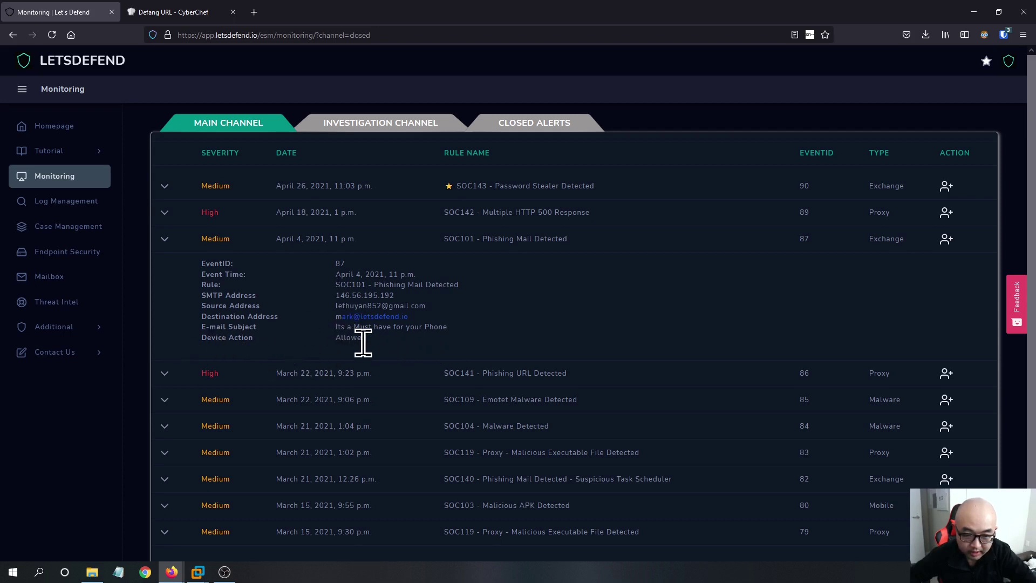
pyautogui.click(947, 240)
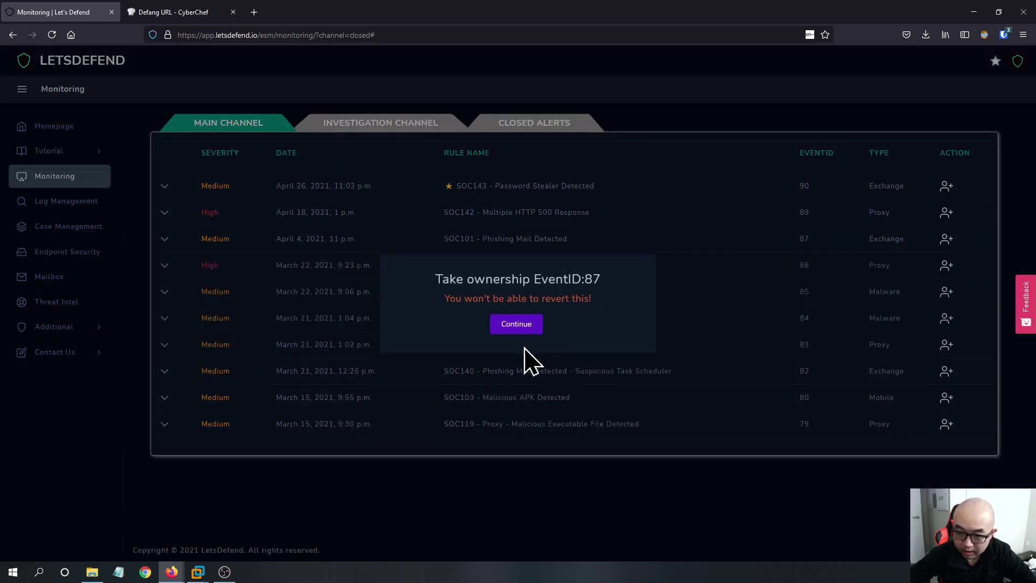
pyautogui.click(516, 328)
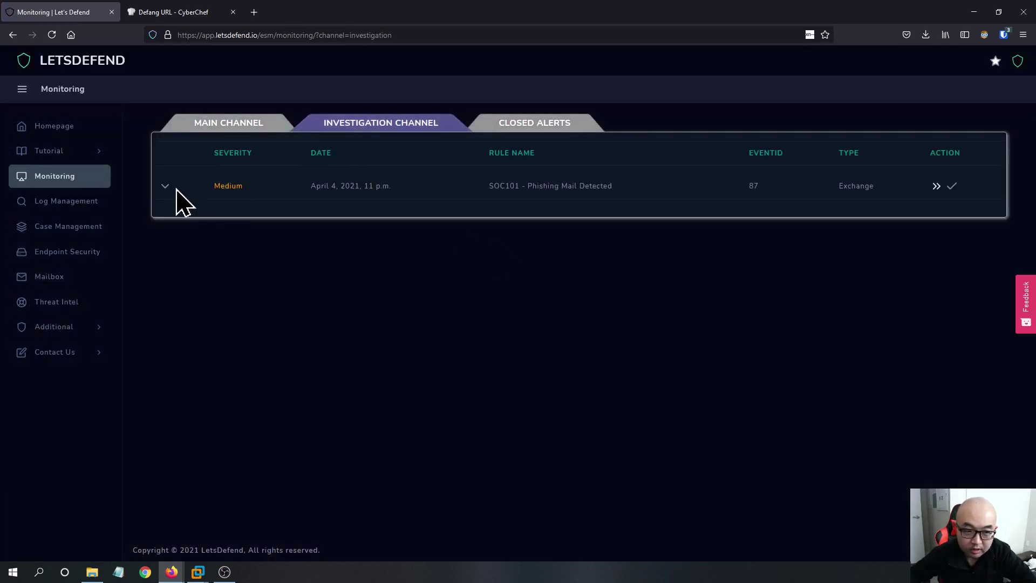
# - Expand the alert in the investigation channel and create a case for EventID 87
pyautogui.click(165, 189)
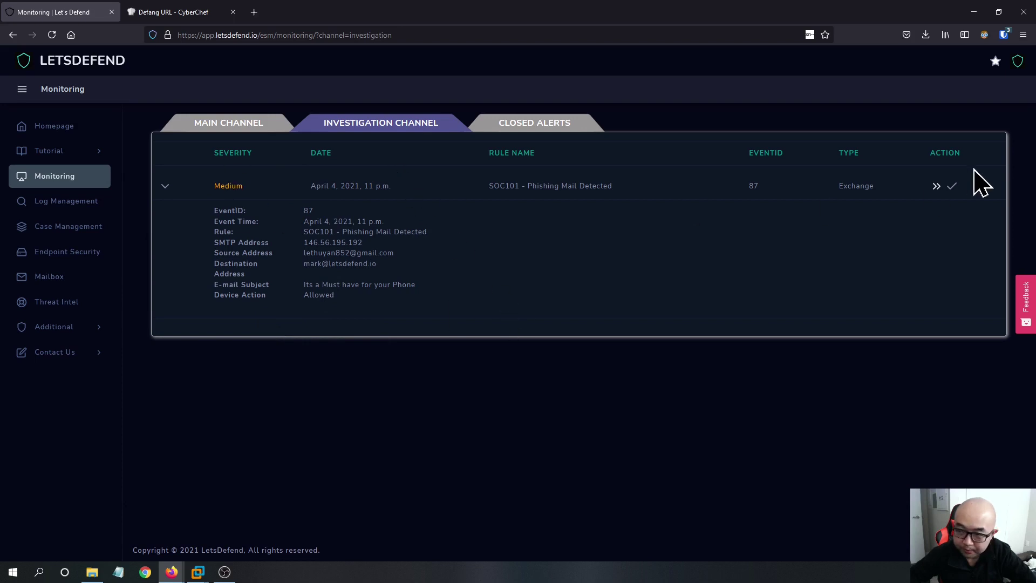
pyautogui.click(935, 187)
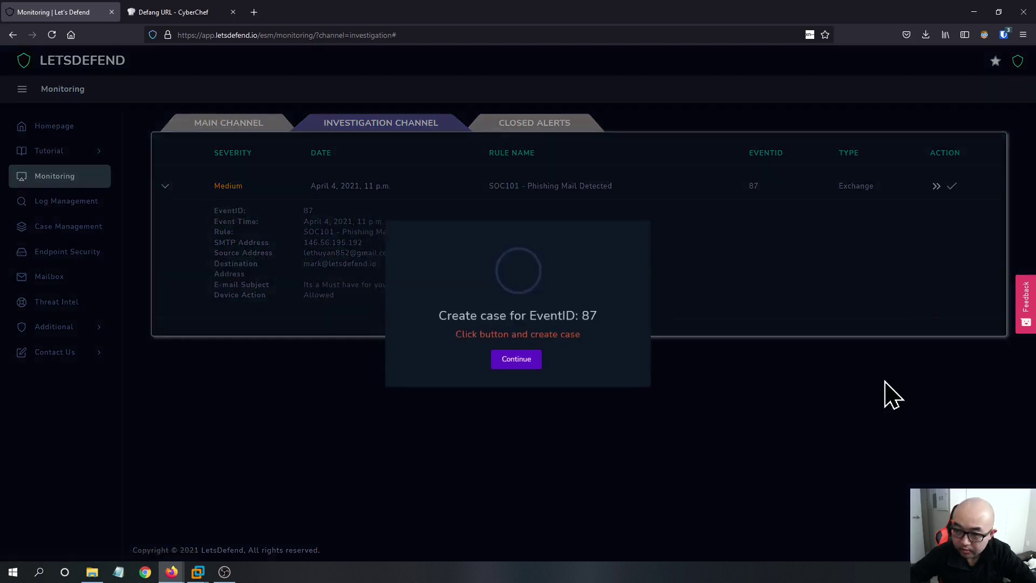
pyautogui.click(517, 363)
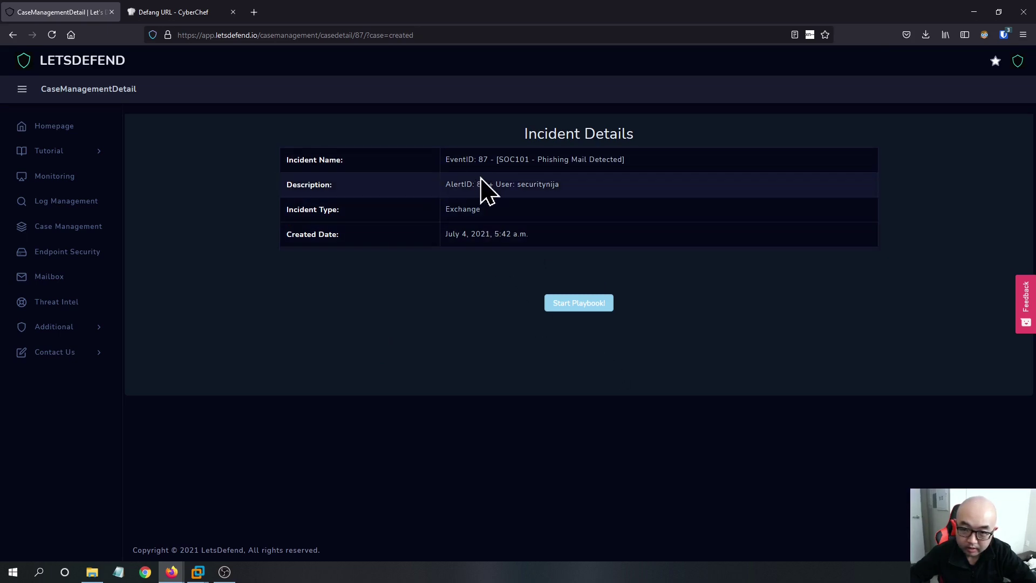
# - Start the Phishing Playbook for the incident and read through the Parse Email questions
pyautogui.click(585, 310)
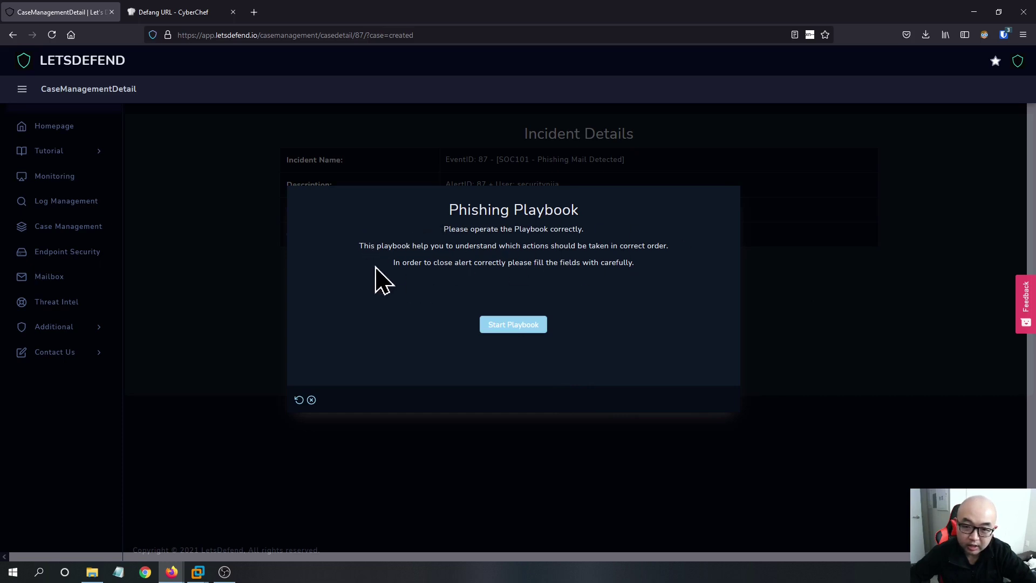
pyautogui.click(505, 326)
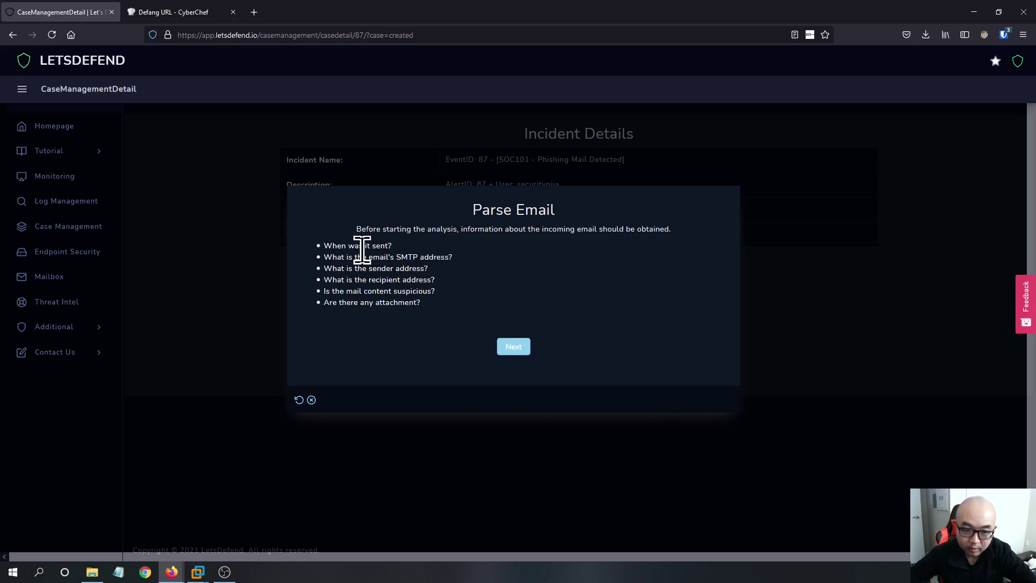
pyautogui.moveTo(327, 249); pyautogui.dragTo(419, 303)
pyautogui.click(434, 340)
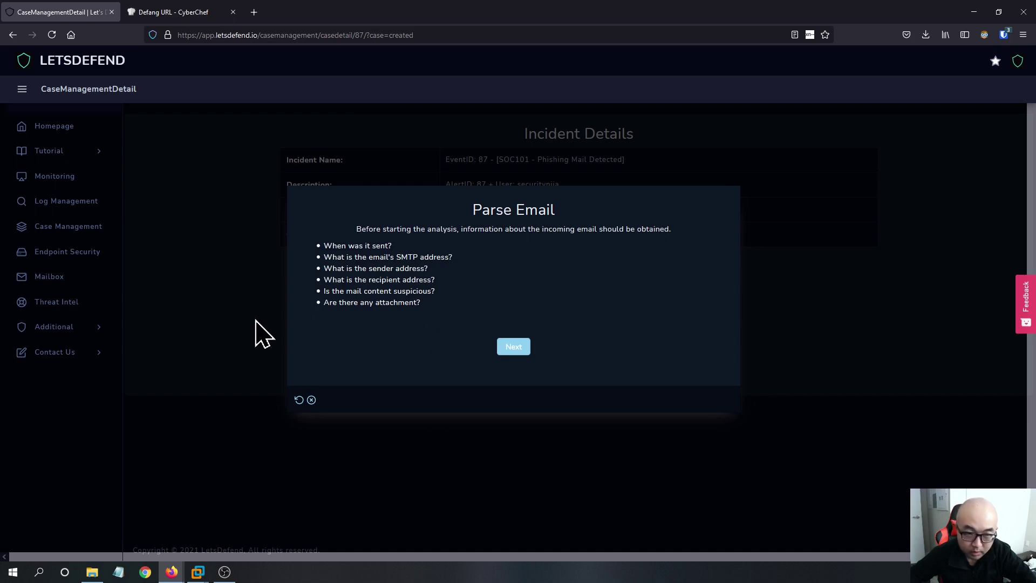
# - Duplicate the case page in a second browser tab and open EventID 87's details from the investigation channel there
pyautogui.rightClick(78, 13)
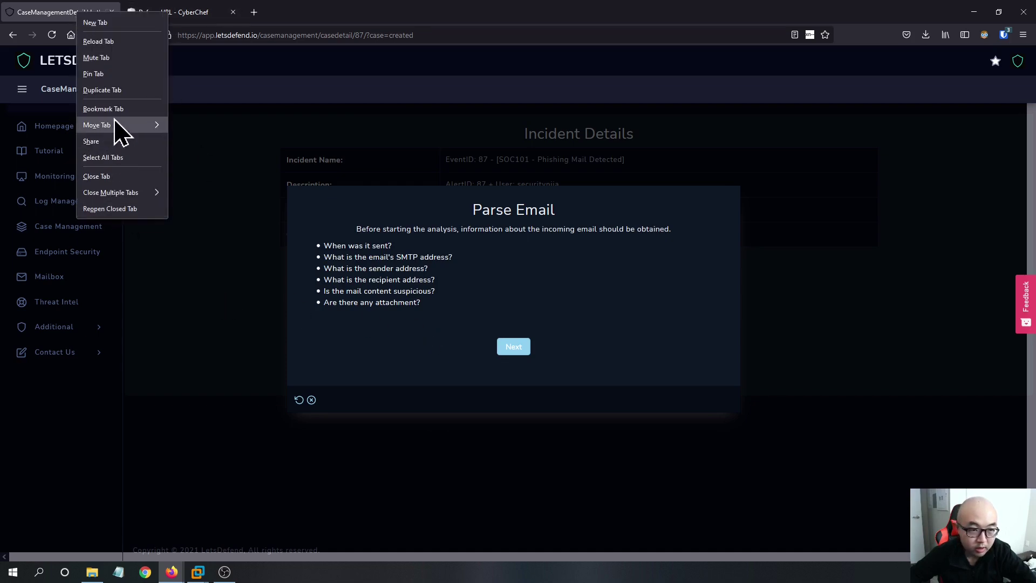
pyautogui.click(113, 90)
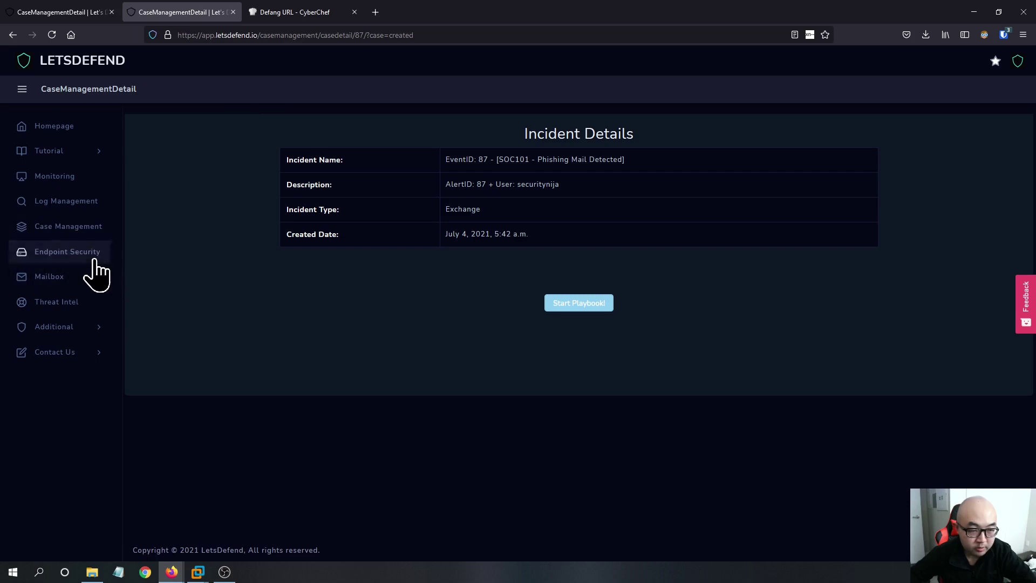
pyautogui.click(69, 178)
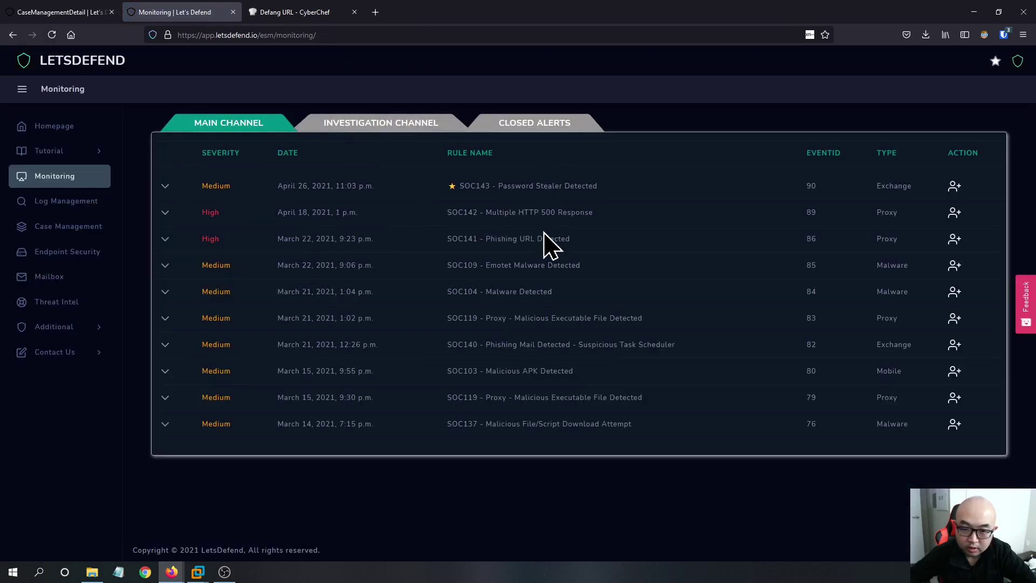
pyautogui.click(356, 131)
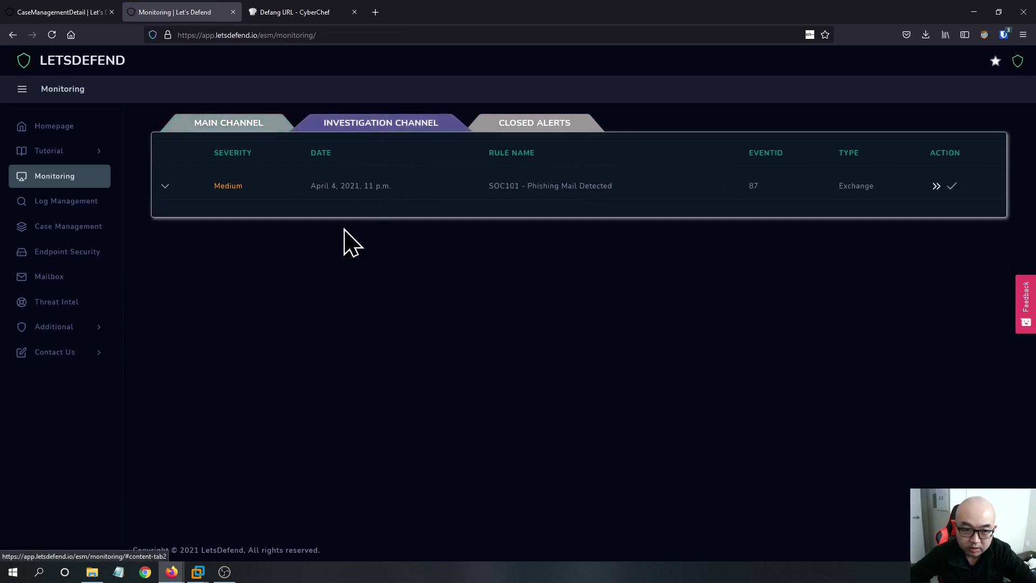
pyautogui.click(165, 186)
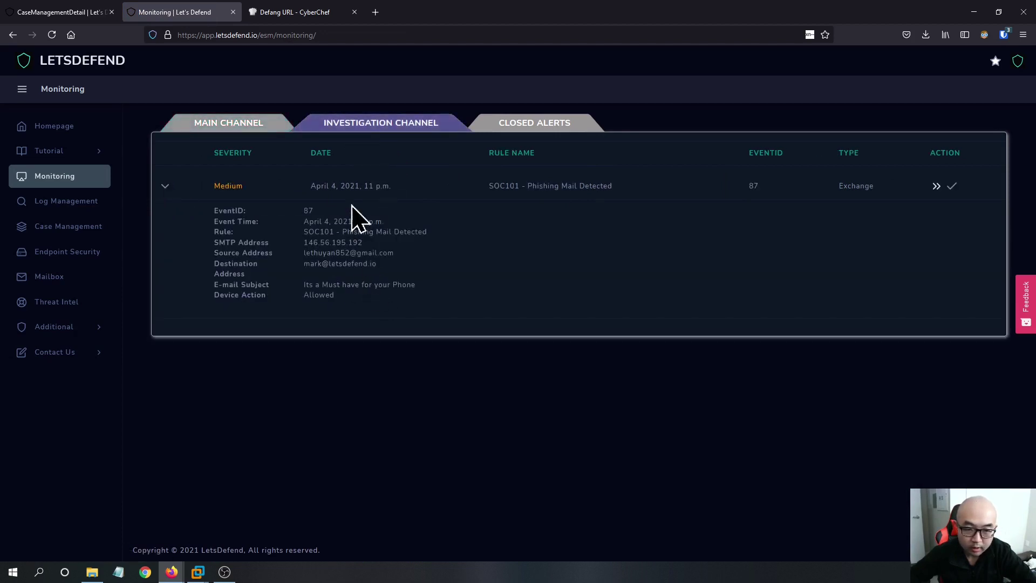
# - Check the Parse Email questions against the alert details, starting with when the email was sent
pyautogui.click(105, 13)
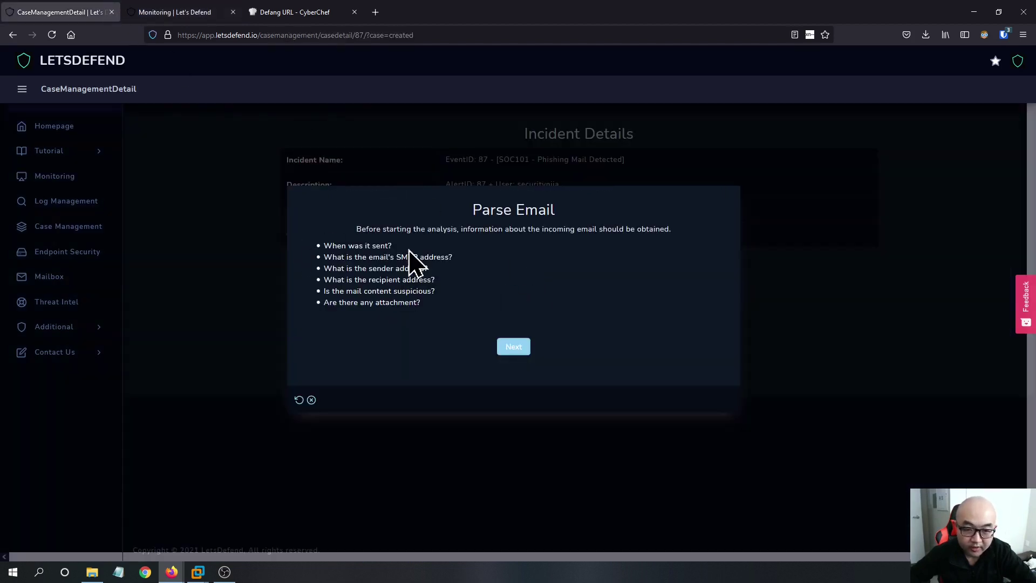
pyautogui.click(197, 12)
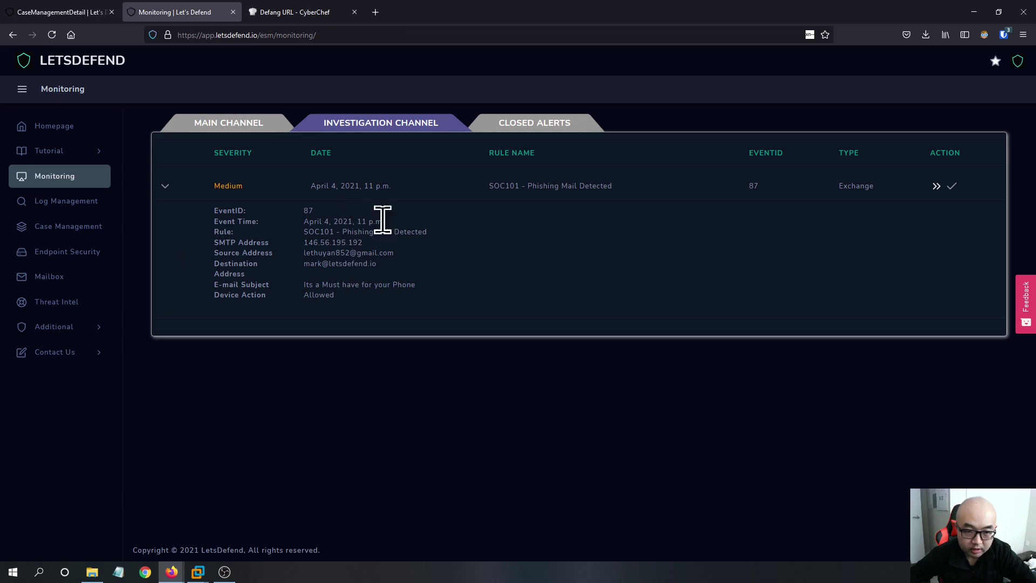
pyautogui.moveTo(321, 220); pyautogui.dragTo(364, 227)
pyautogui.moveTo(372, 253); pyautogui.dragTo(366, 235)
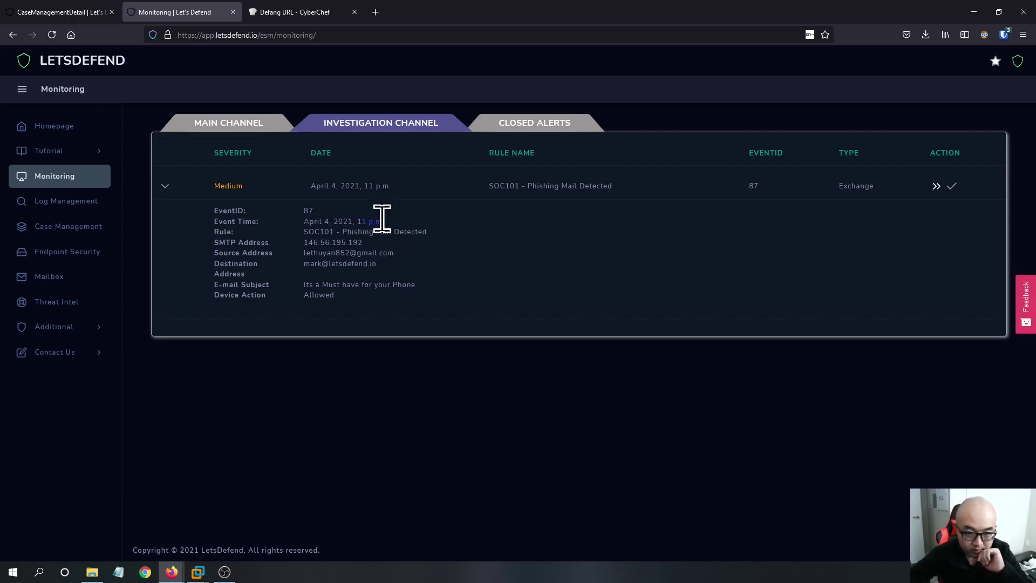
pyautogui.moveTo(303, 223); pyautogui.dragTo(377, 225)
# - Open the Mailbox in a new browser tab and search it for the alert's SMTP address 146.56.195.192
pyautogui.rightClick(82, 277)
pyautogui.click(100, 285)
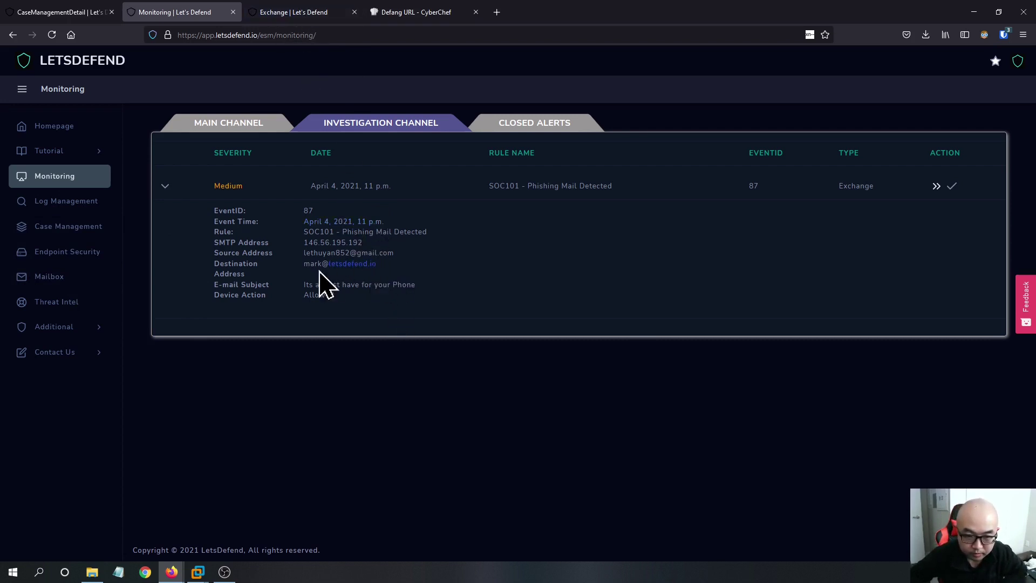
pyautogui.moveTo(363, 243); pyautogui.dragTo(318, 244)
pyautogui.click(289, 13)
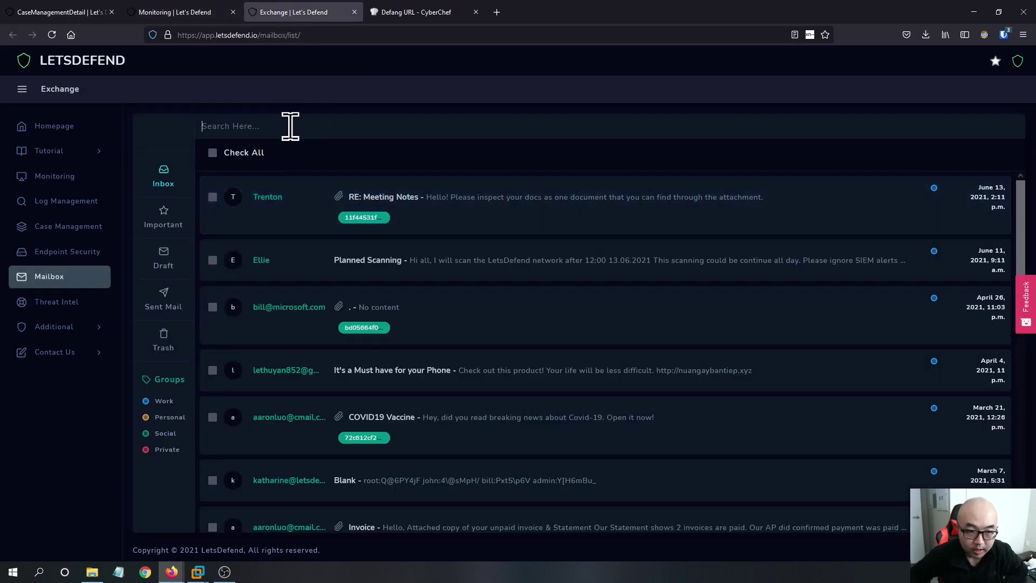
pyautogui.write('146.56.195.192')
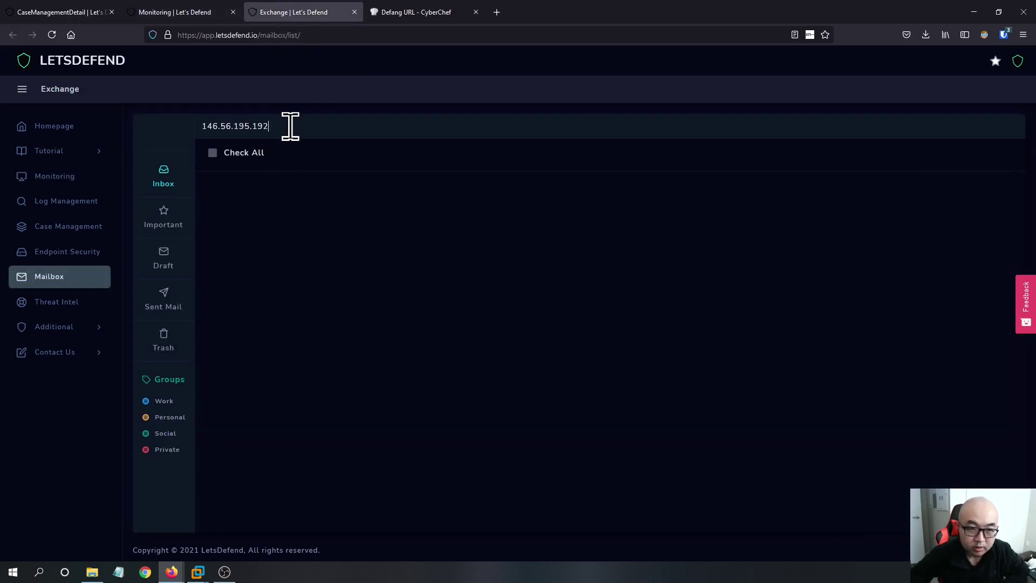
# - Search the mailbox for the recipient's name, taken from the alert's destination address
pyautogui.click(202, 12)
pyautogui.moveTo(392, 266); pyautogui.dragTo(312, 271)
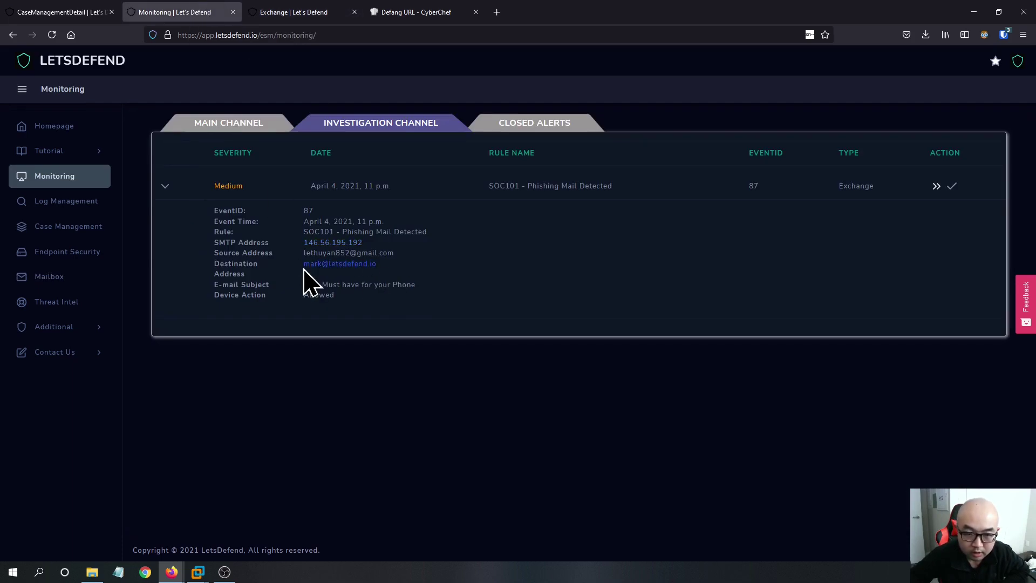
pyautogui.click(294, 12)
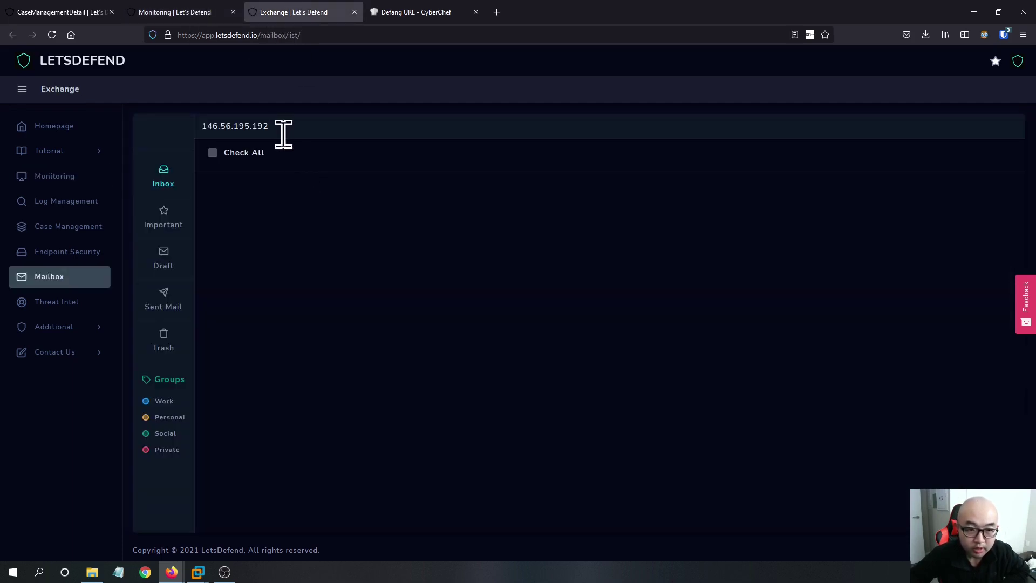
pyautogui.hotkey('ctrl', 'a')
pyautogui.hotkey('ctrl', 'v')
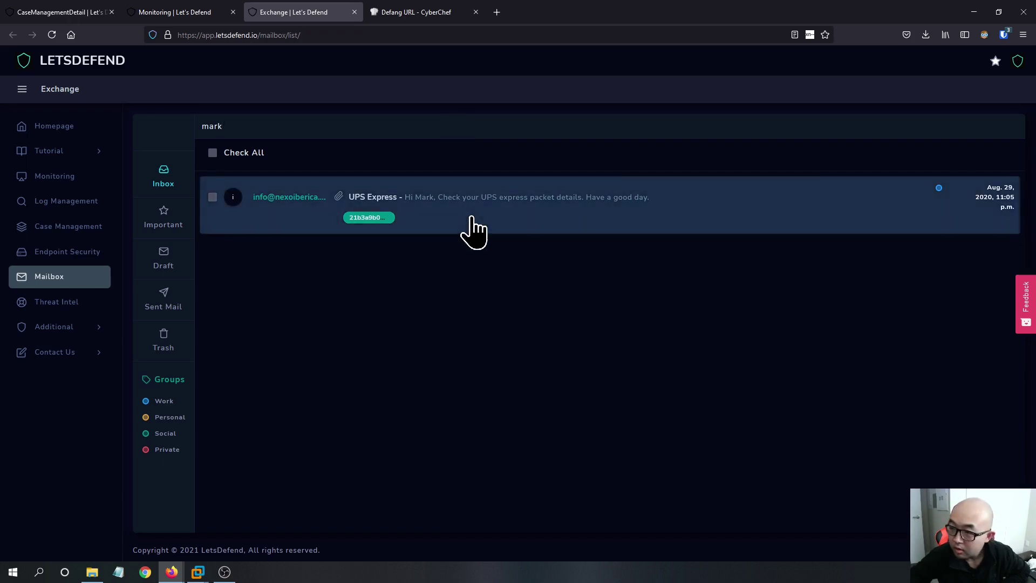
# - Copy the e-mail subject from the alert and search the mailbox for "Its a Must have for your Phone"
pyautogui.click(191, 6)
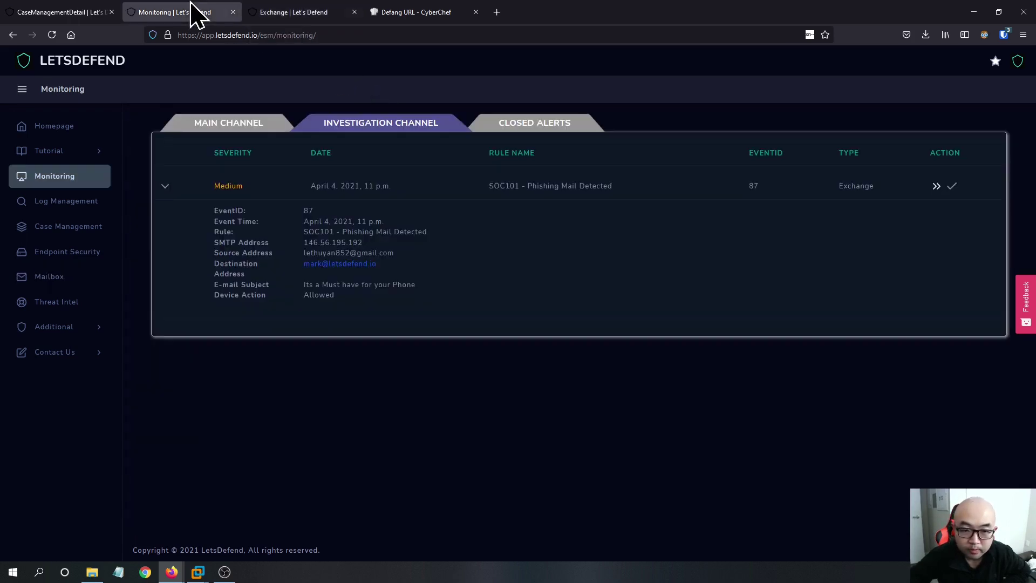
pyautogui.click(319, 7)
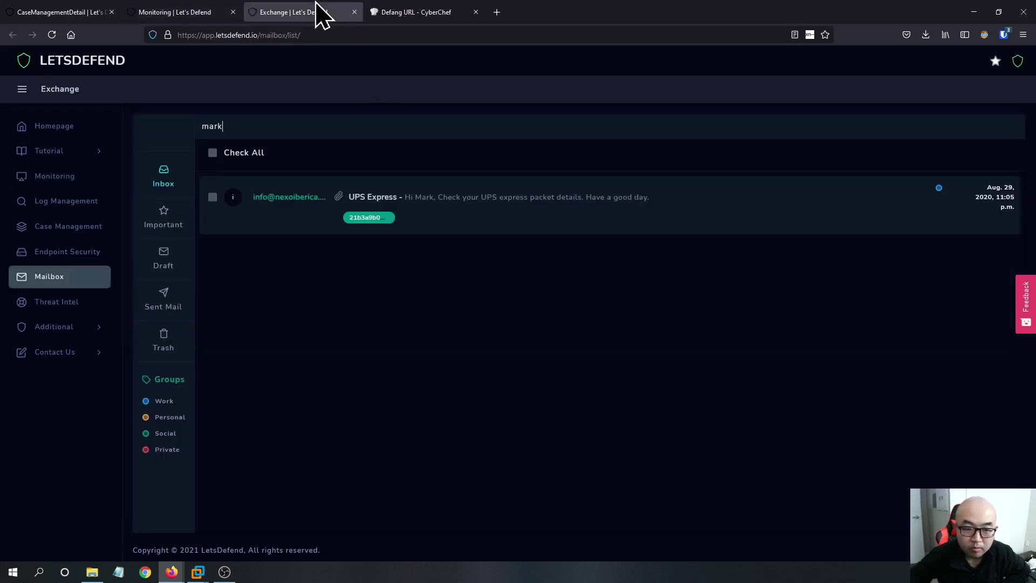
pyautogui.click(185, 7)
pyautogui.moveTo(416, 285); pyautogui.dragTo(306, 284)
pyautogui.hotkey('ctrl', 'c')
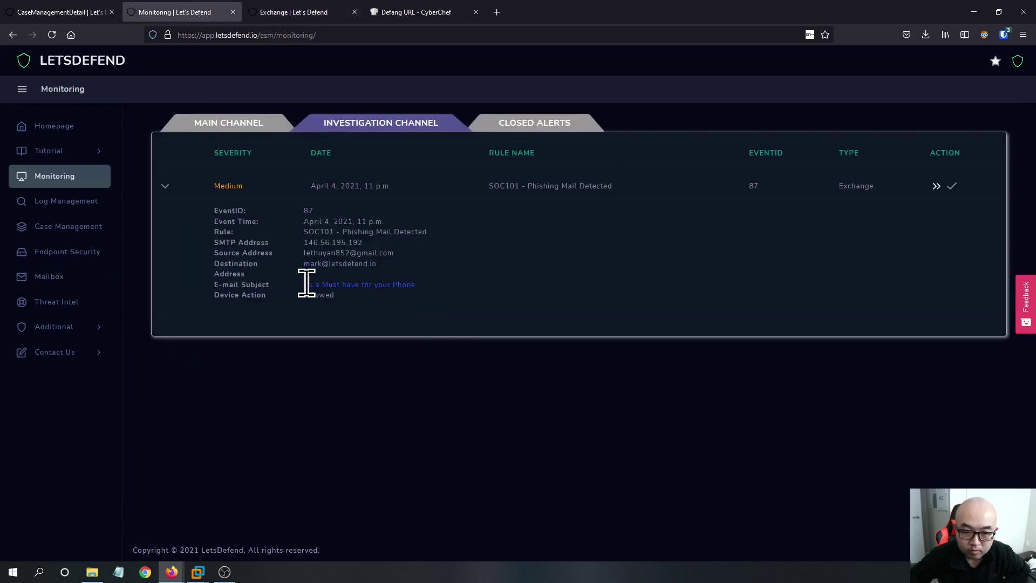
pyautogui.click(292, 10)
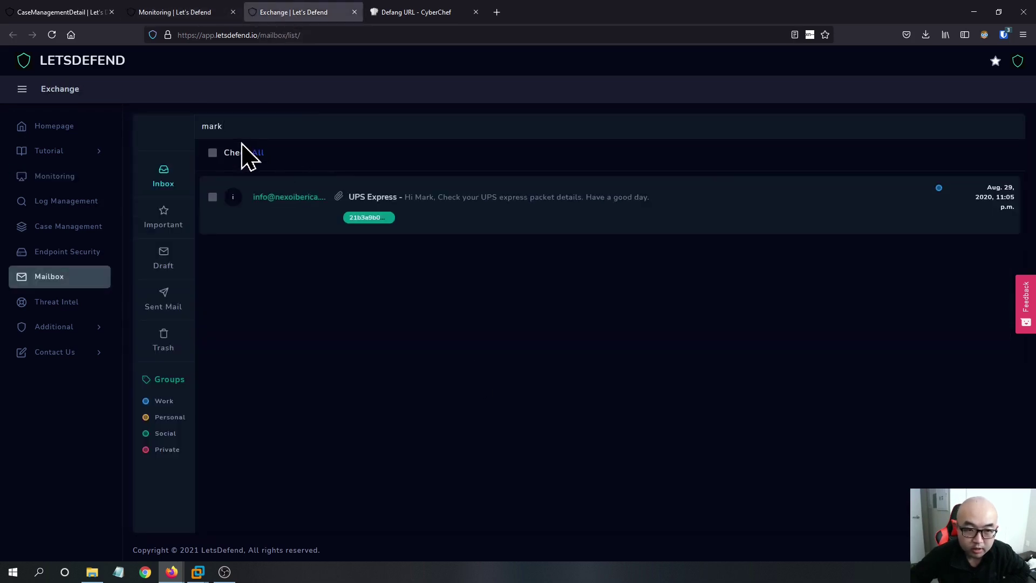
pyautogui.hotkey('ctrl', 'a')
pyautogui.press('BackSpace')
pyautogui.hotkey('ctrl', 'v')
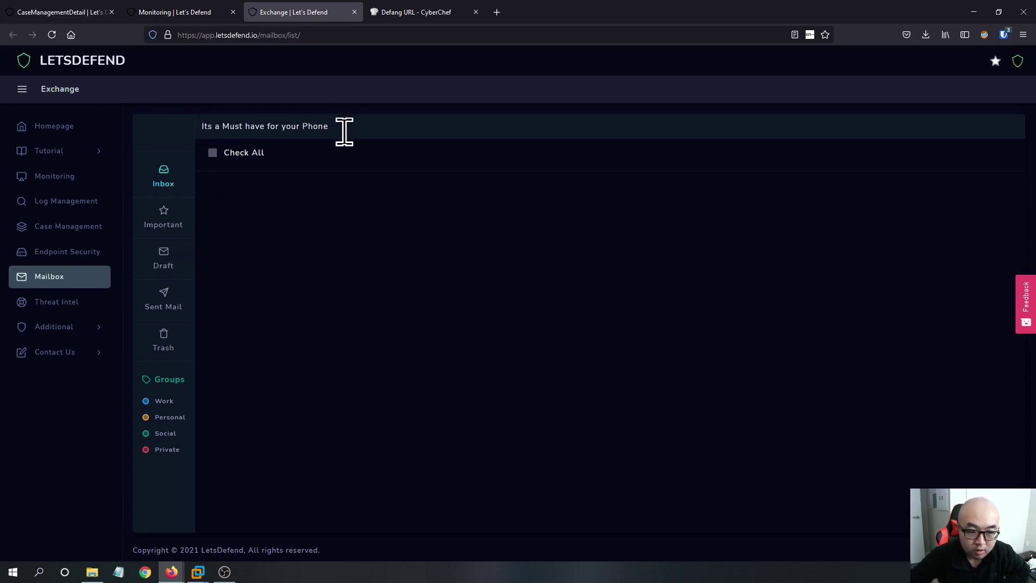
# - Clear the mailbox search and open the inbox email "It's a Must have for your Phone"
pyautogui.hotkey('ctrl', 'a')
pyautogui.press('BackSpace')
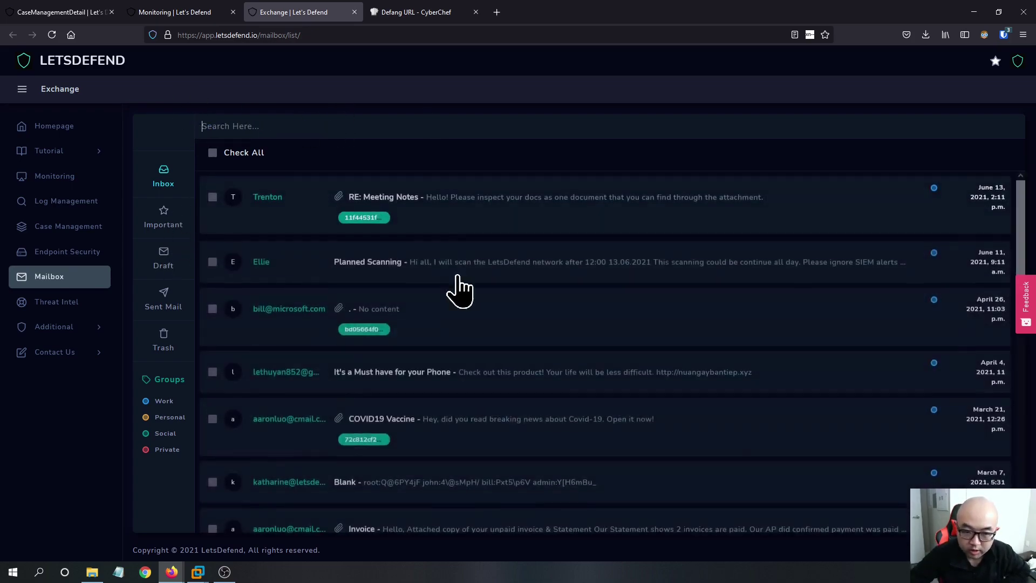
pyautogui.scroll(-5, 460, 292)
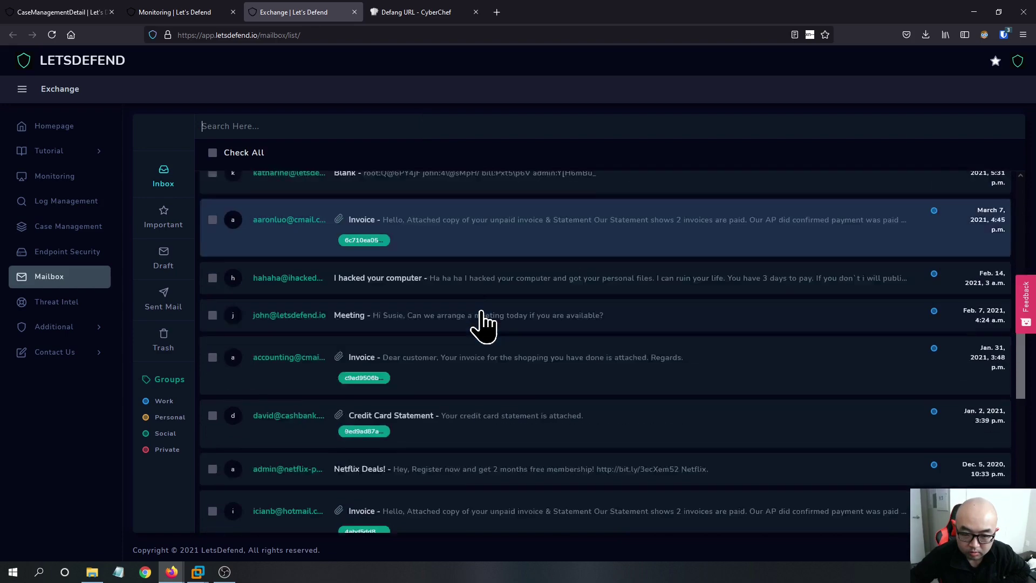
pyautogui.scroll(-8, 484, 322)
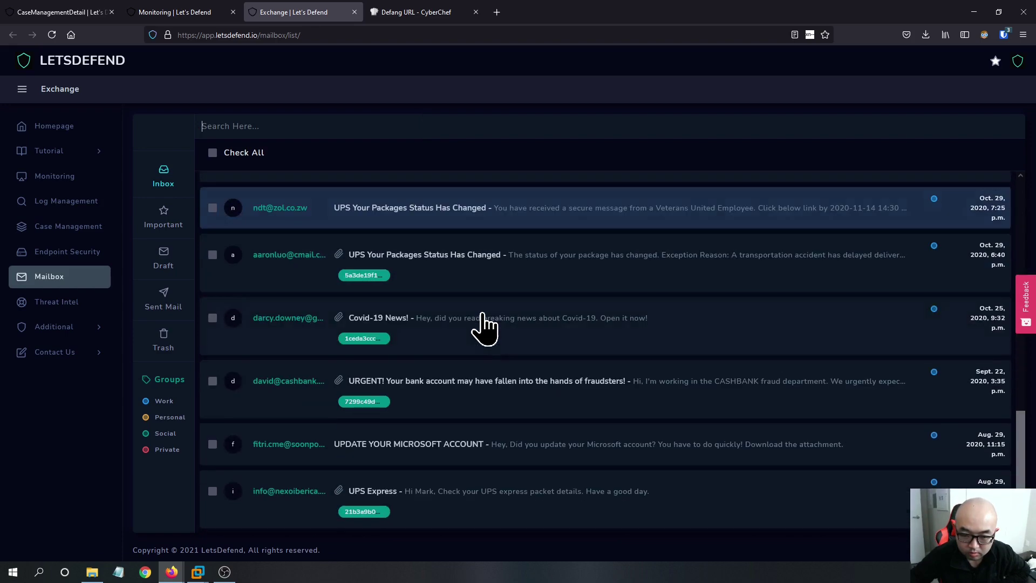
pyautogui.scroll(1, 484, 410)
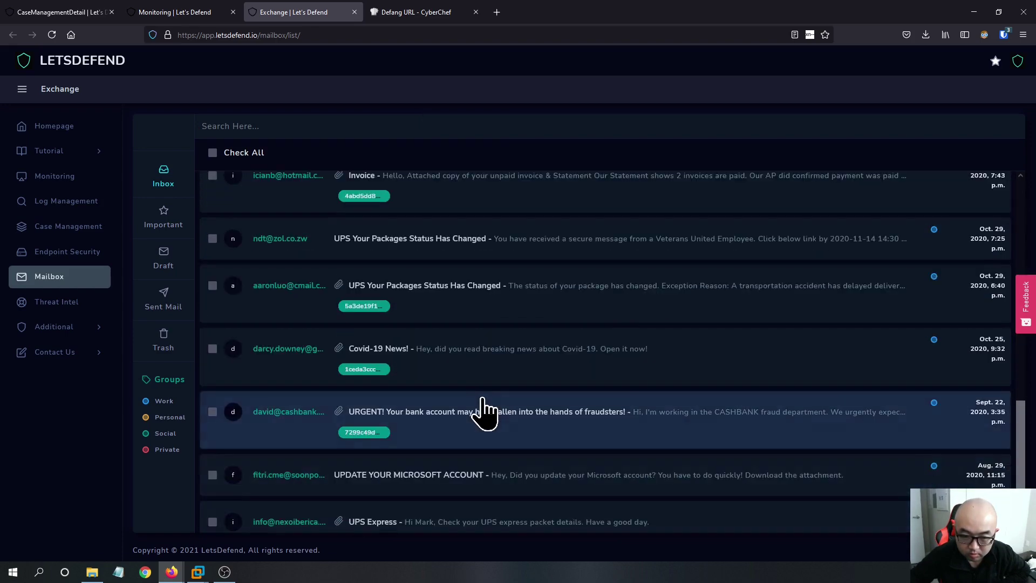
pyautogui.scroll(3, 482, 411)
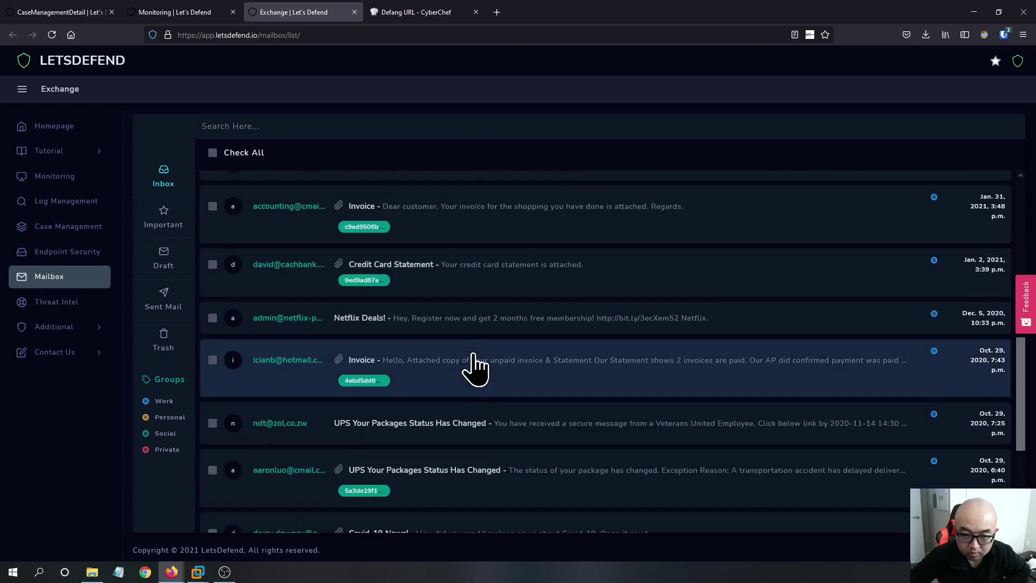
pyautogui.scroll(4, 470, 329)
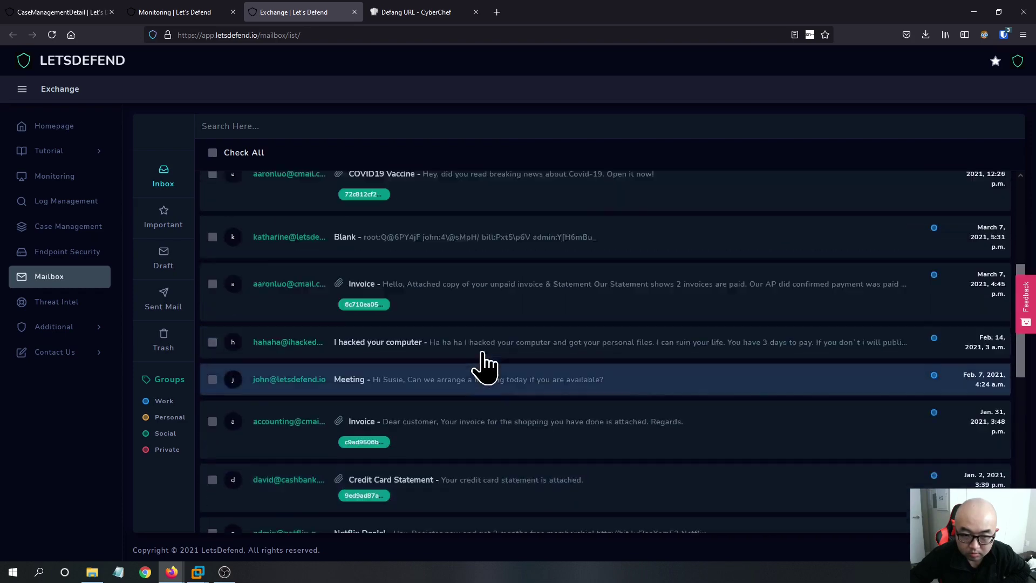
pyautogui.scroll(2, 484, 367)
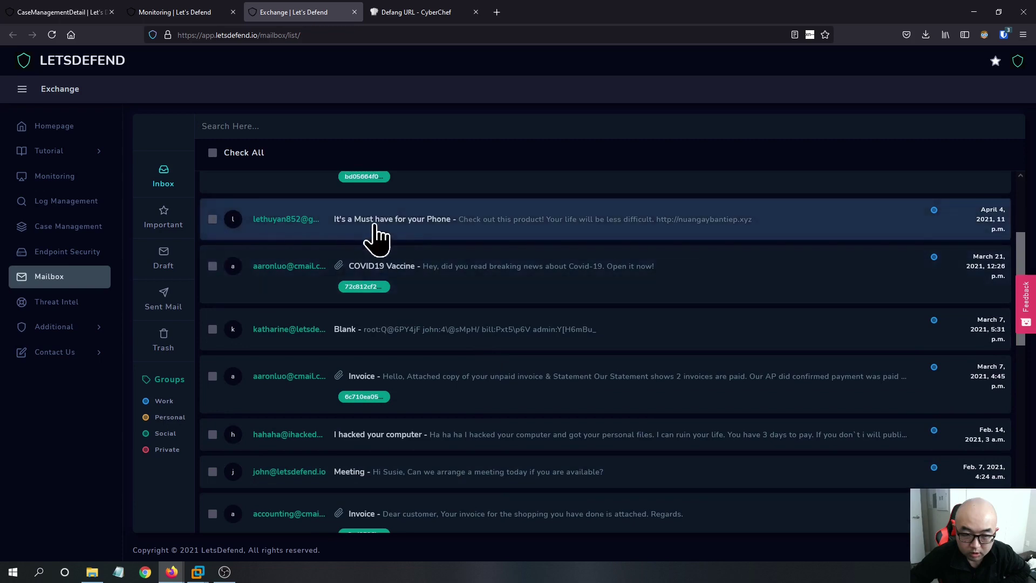
pyautogui.click(378, 236)
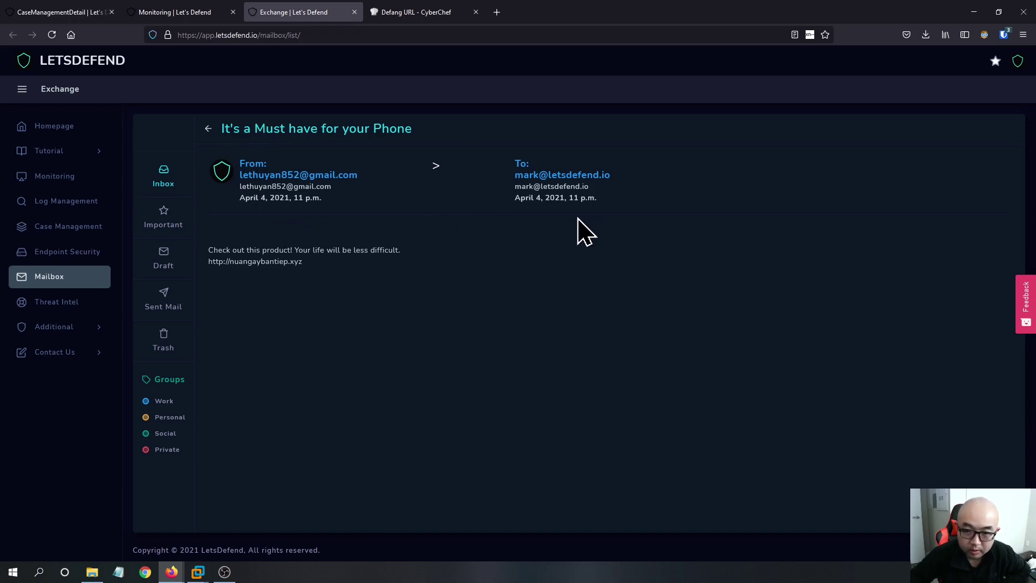
# - Compare the opened email's subject, sender, recipient and date with the alert details in Monitoring
pyautogui.click(144, 11)
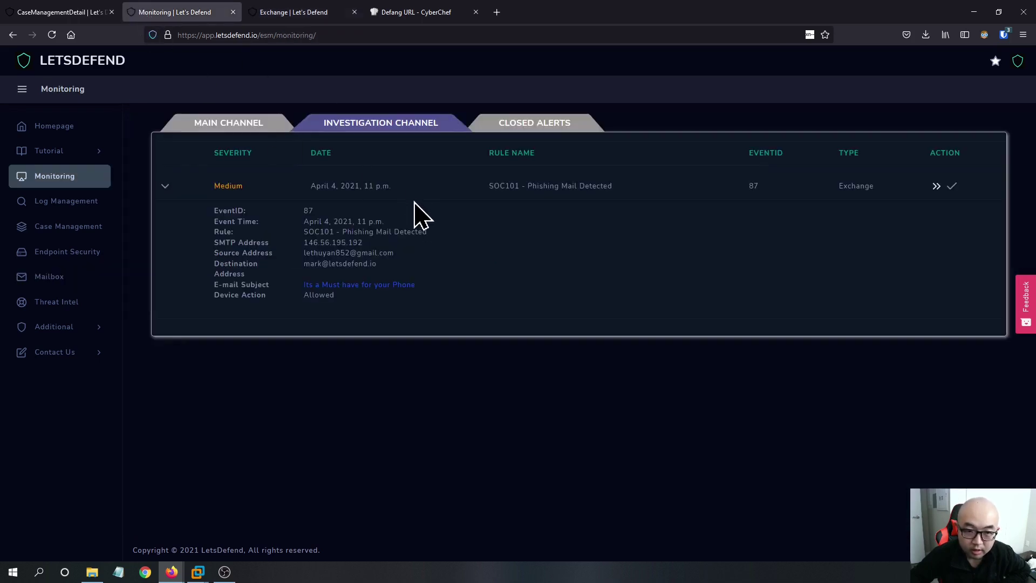
pyautogui.click(303, 12)
pyautogui.click(173, 11)
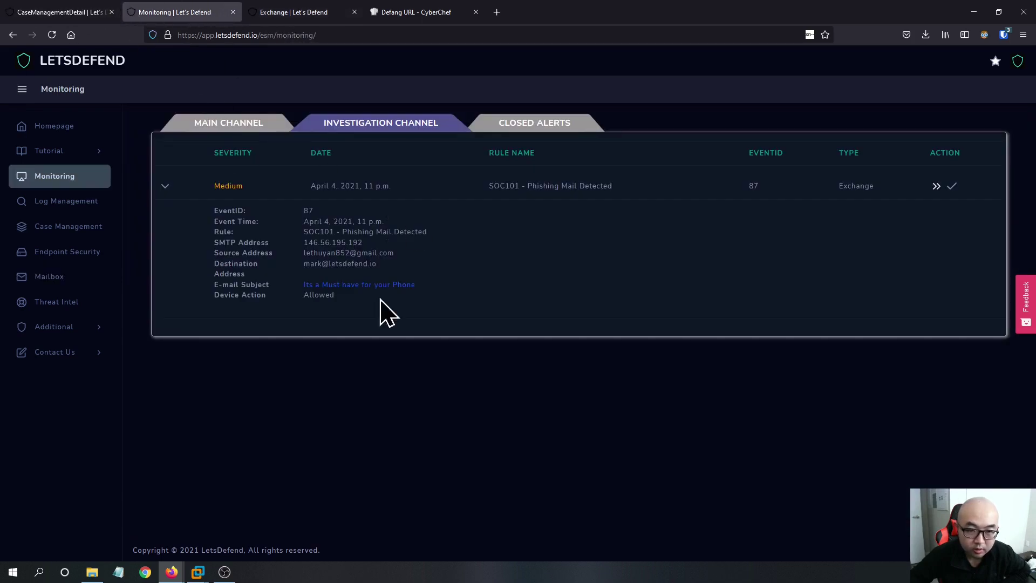
pyautogui.click(302, 13)
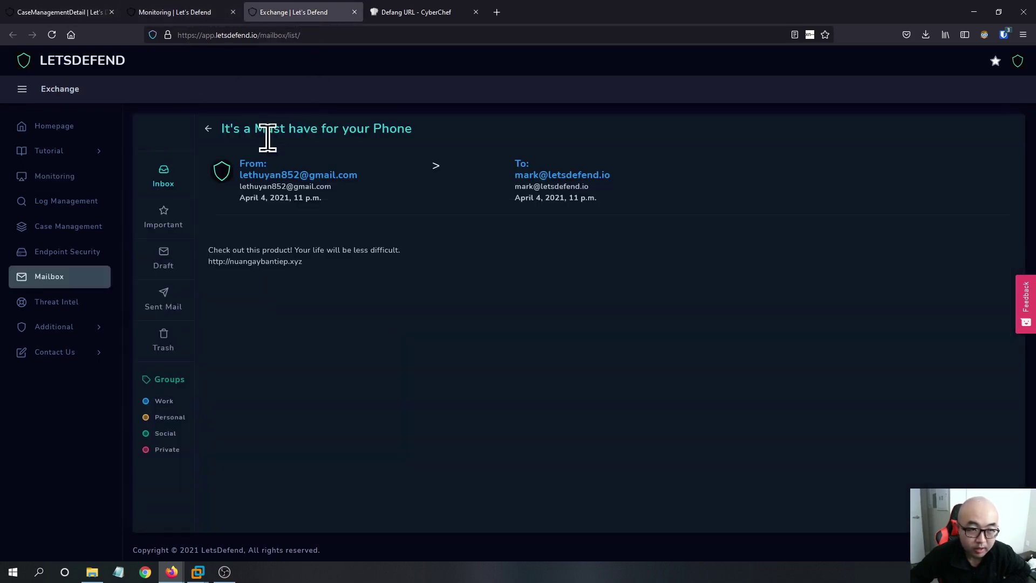
# - Check the Parse Email question about the SMTP address against the alert's SMTP Address field
pyautogui.click(99, 13)
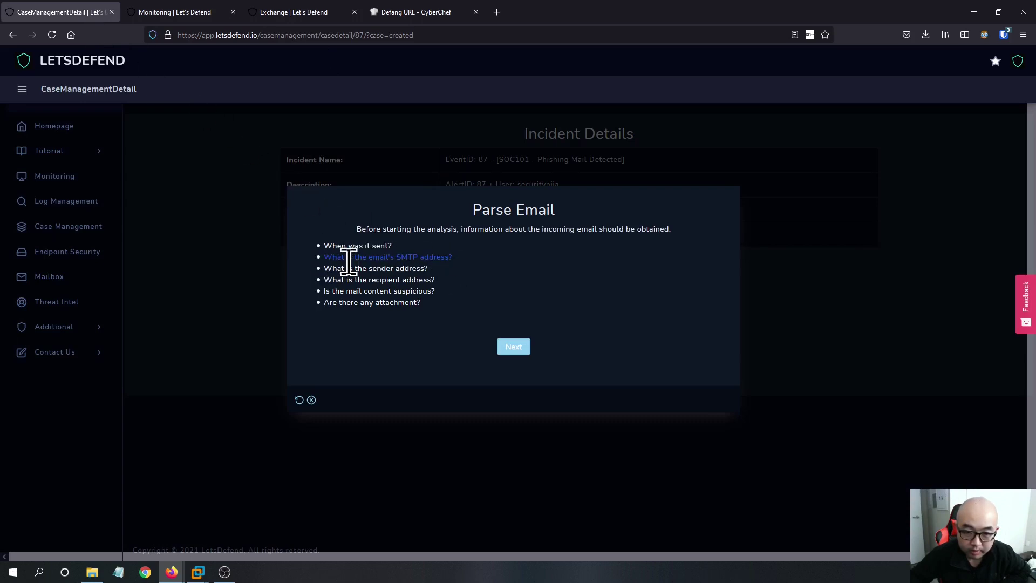
pyautogui.click(182, 15)
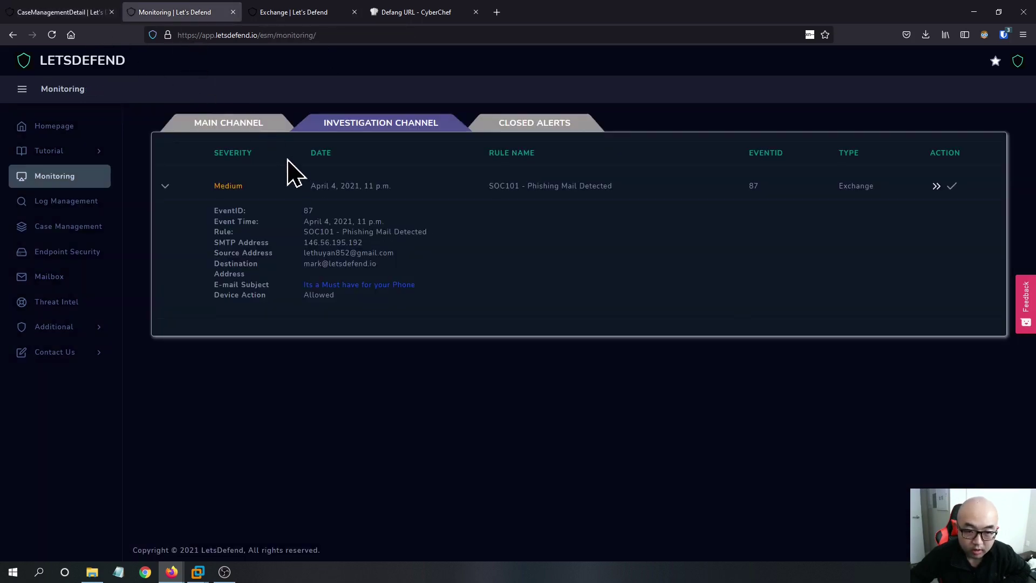
pyautogui.moveTo(298, 243); pyautogui.dragTo(367, 244)
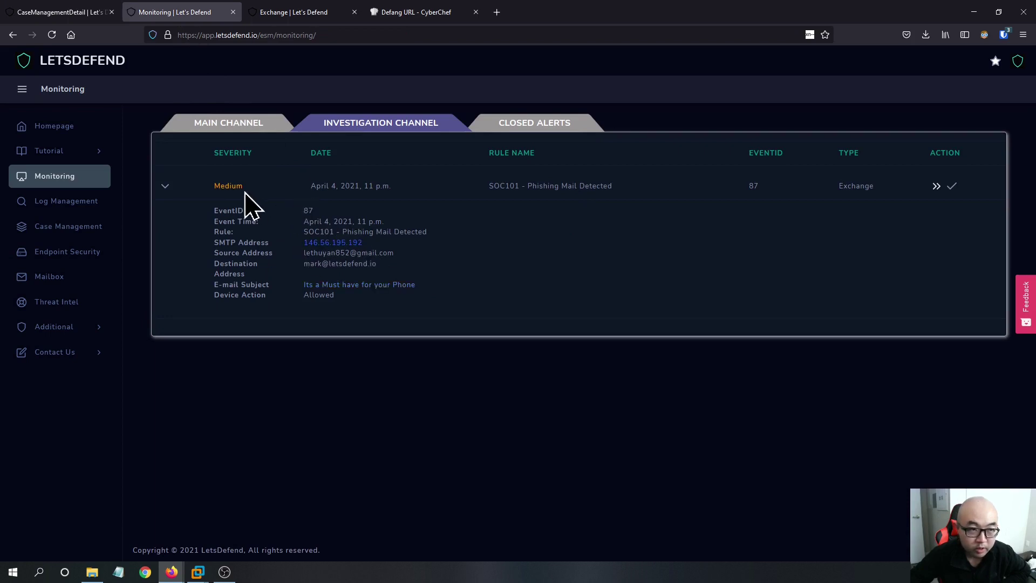
pyautogui.click(60, 12)
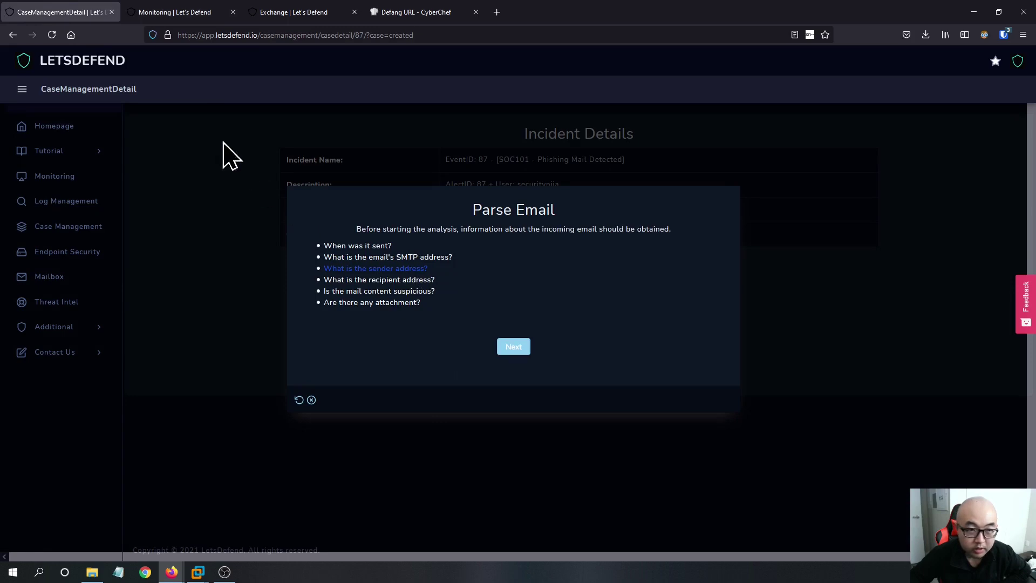
# - Check the Parse Email questions about the sender and recipient against the alert's source and destination addresses
pyautogui.click(181, 12)
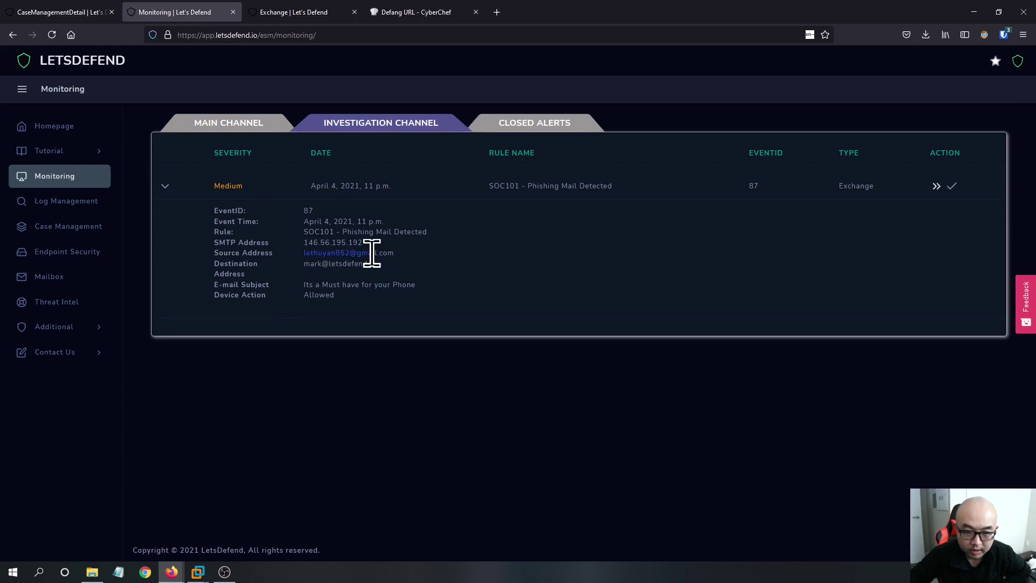
pyautogui.click(79, 13)
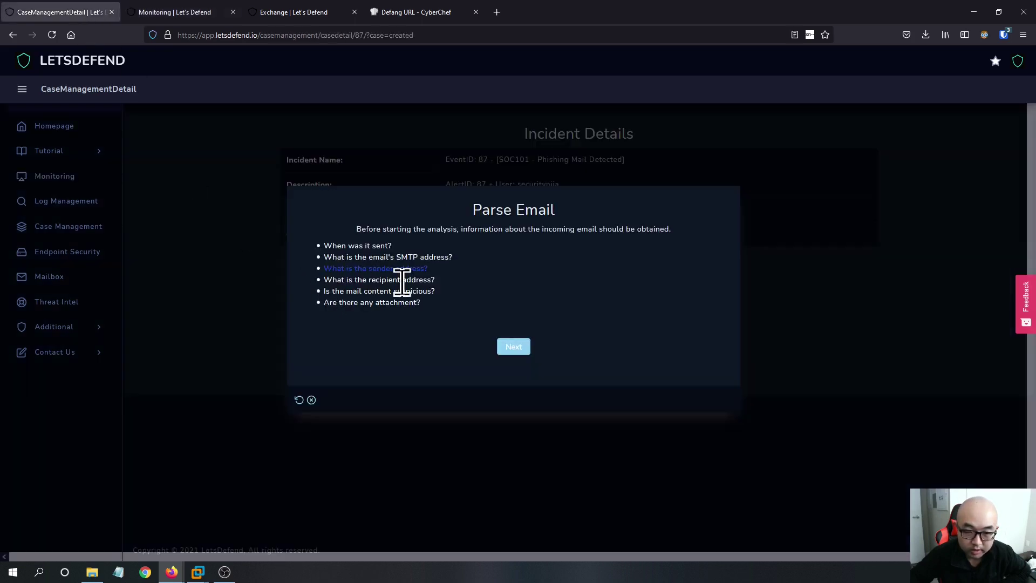
pyautogui.click(186, 13)
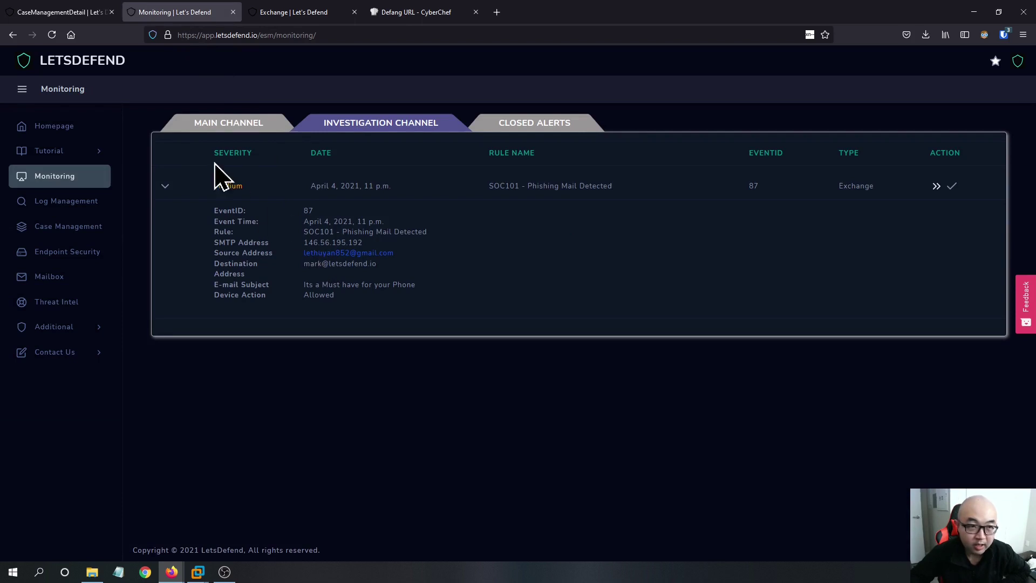
pyautogui.click(100, 14)
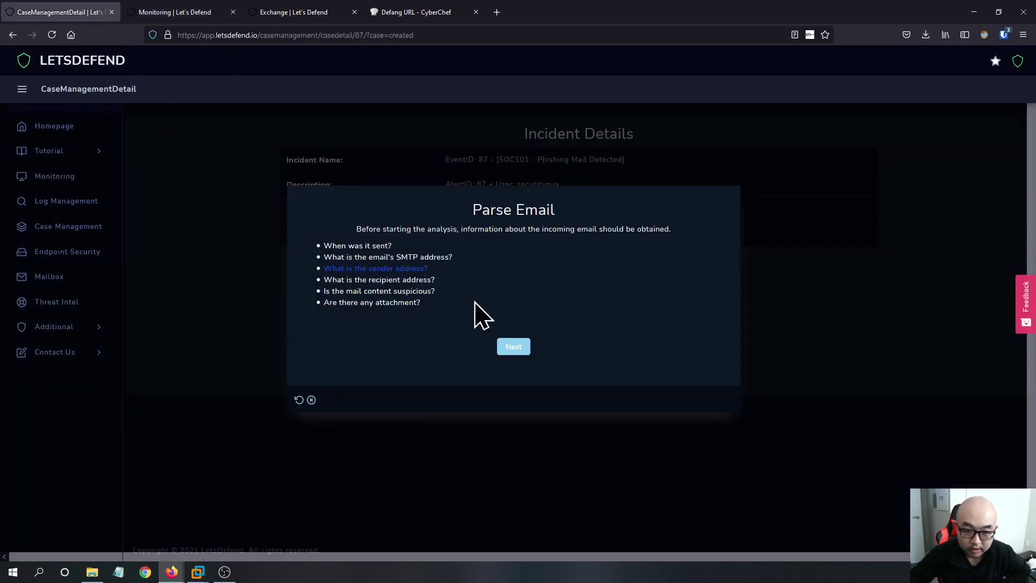
pyautogui.click(177, 15)
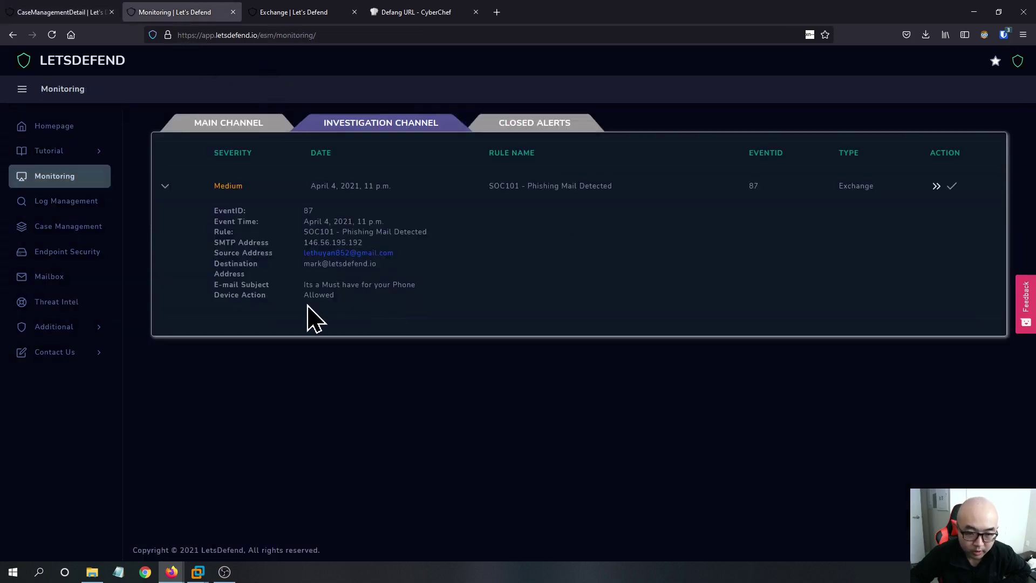
# - Examine the email body and its link for the Parse Email questions about suspicious content and attachments
pyautogui.click(300, 13)
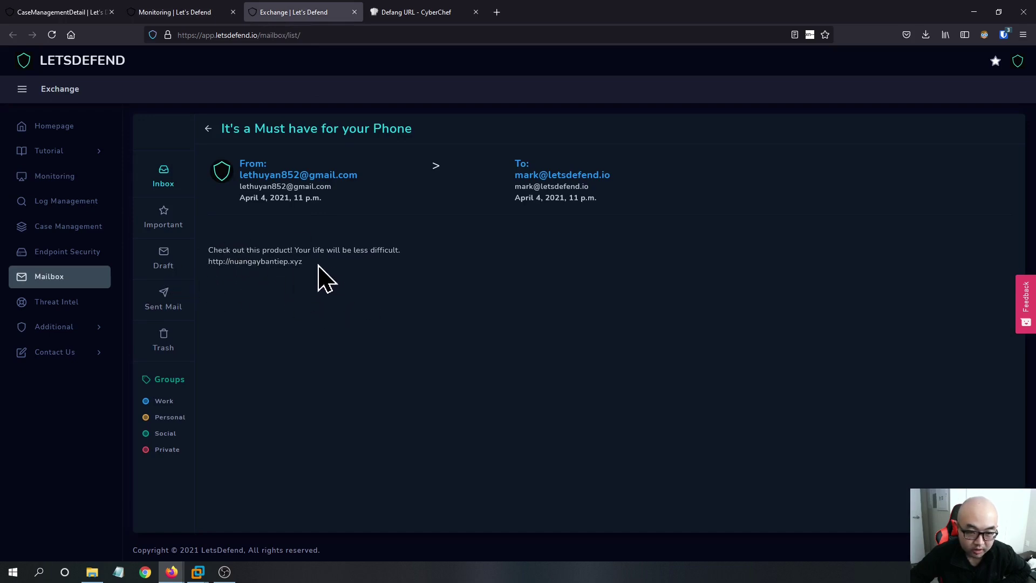
pyautogui.moveTo(316, 266); pyautogui.dragTo(203, 265)
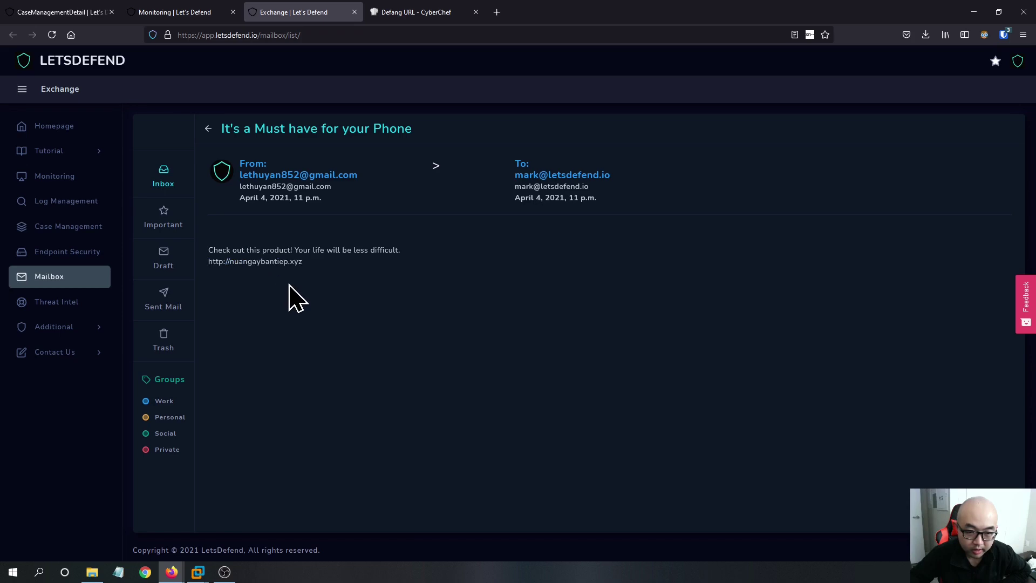
pyautogui.click(77, 8)
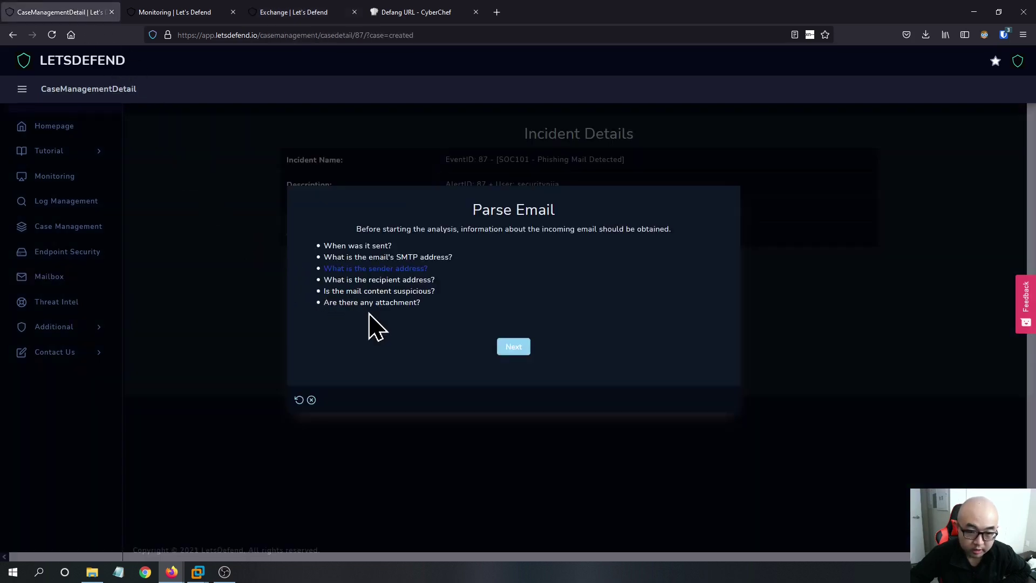
pyautogui.click(187, 13)
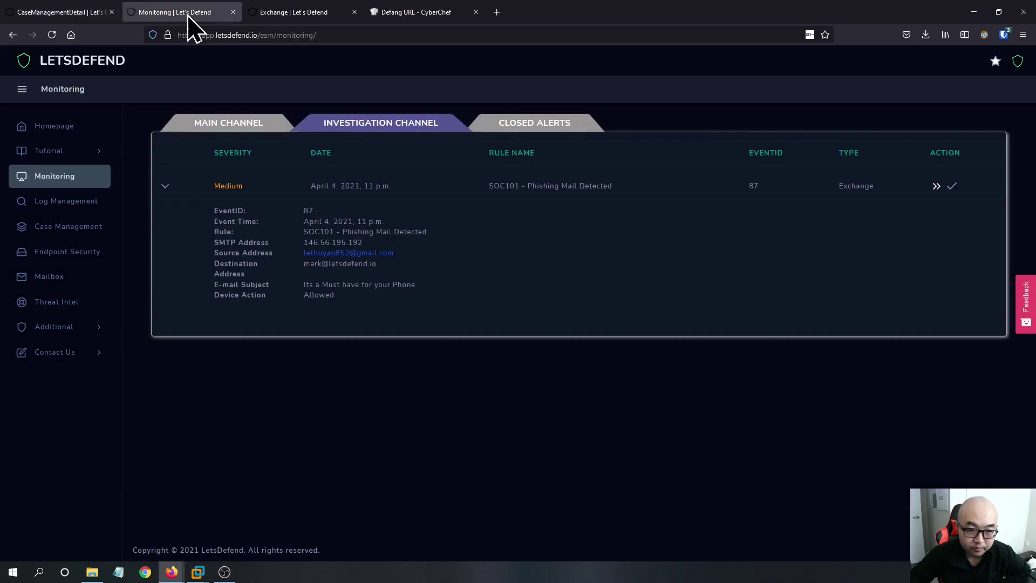
pyautogui.click(277, 13)
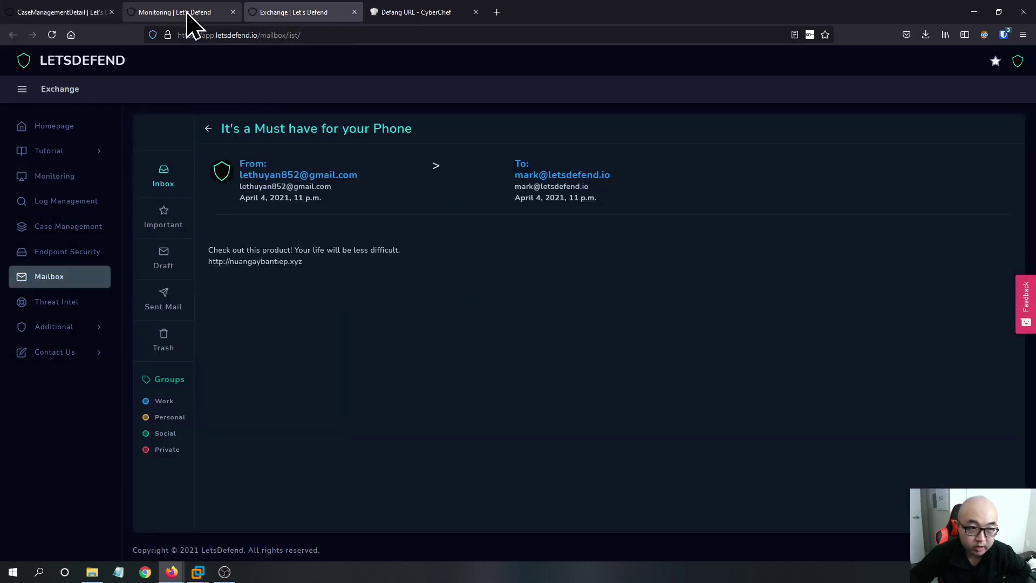
# - Complete the playbook's Parse Email stage and answer Yes to whether the email contains attachments or URLs
pyautogui.click(84, 12)
pyautogui.click(507, 348)
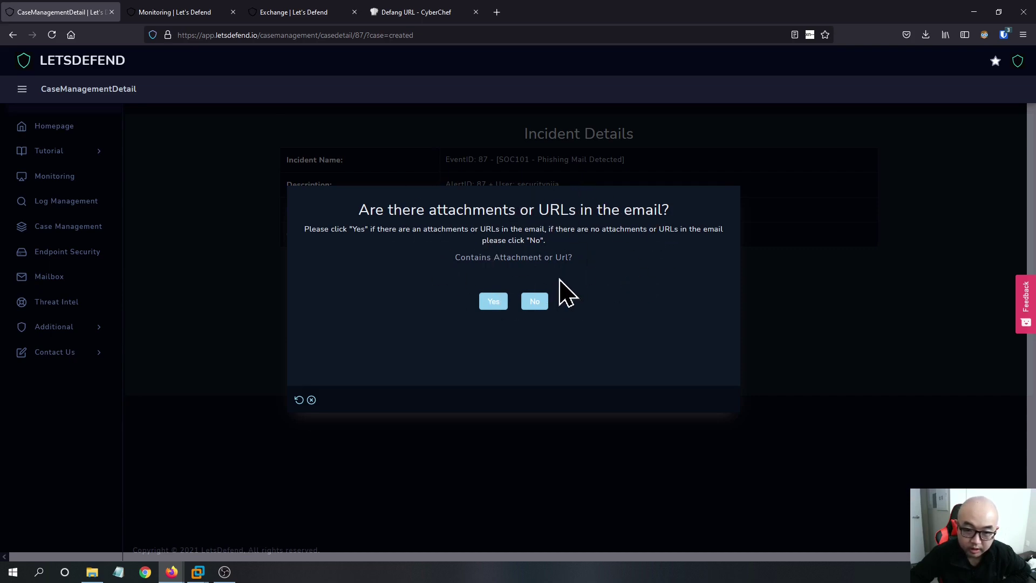
pyautogui.click(494, 303)
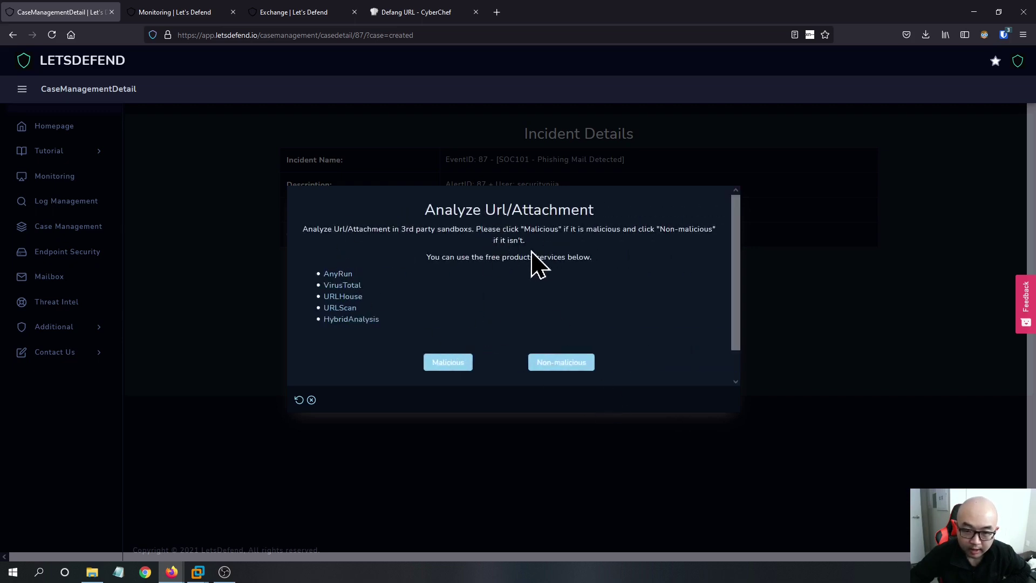
# - Review the sandbox services listed under Analyze Url/Attachment and open VirusTotal in a new browser tab
pyautogui.scroll(-1, 426, 327)
pyautogui.scroll(1, 400, 297)
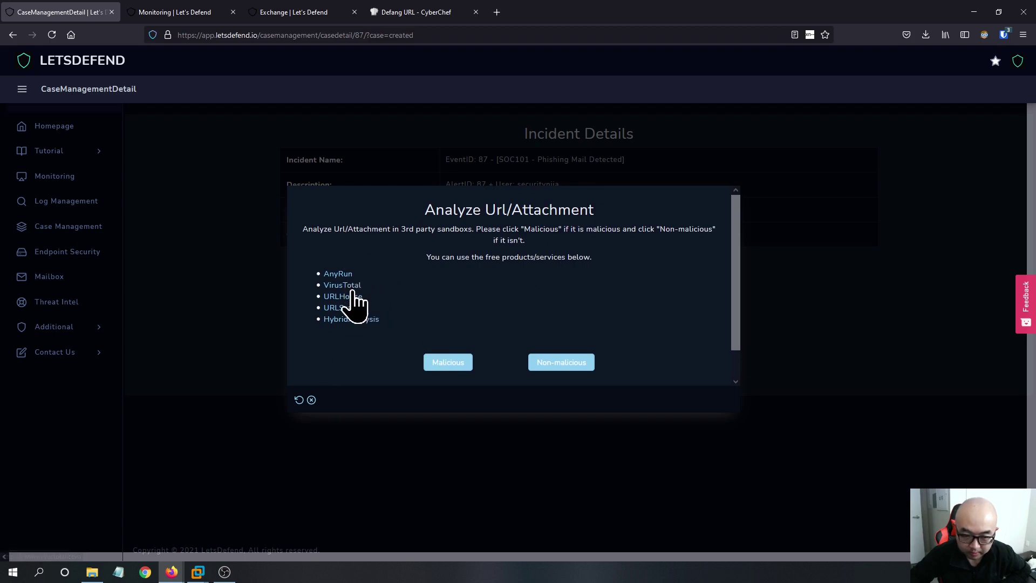
pyautogui.rightClick(353, 290)
pyautogui.click(379, 301)
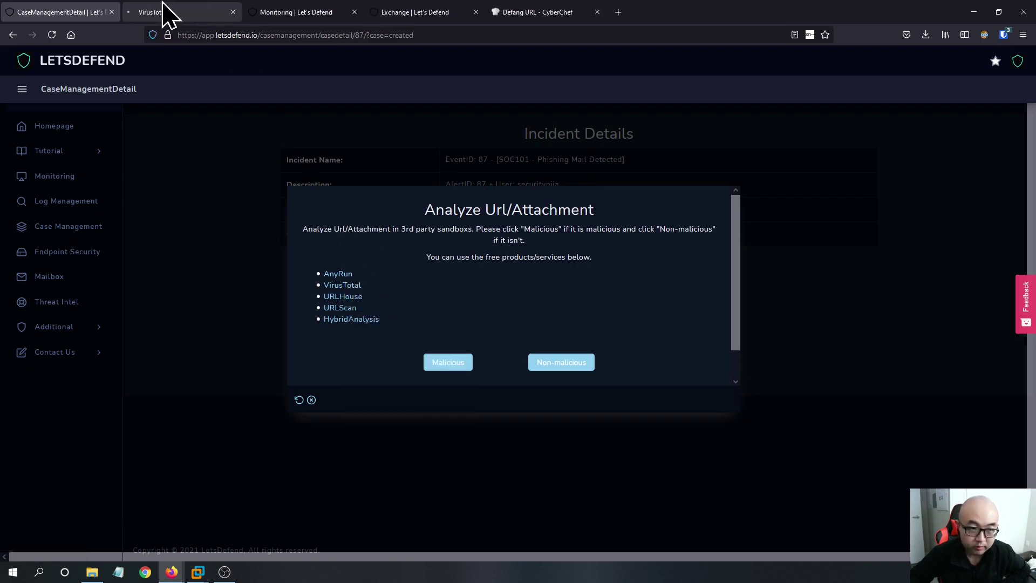
pyautogui.click(301, 18)
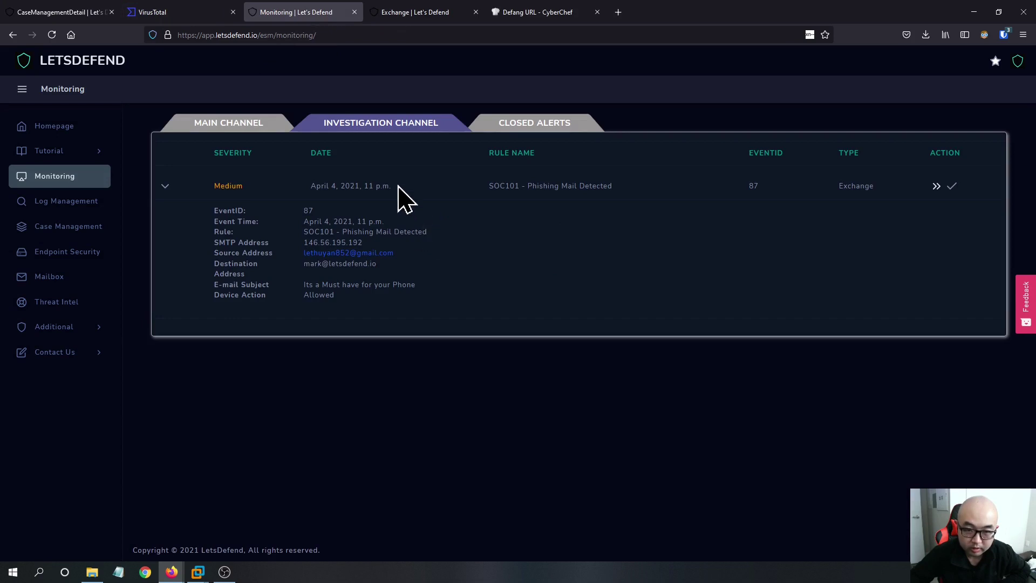
pyautogui.click(410, 16)
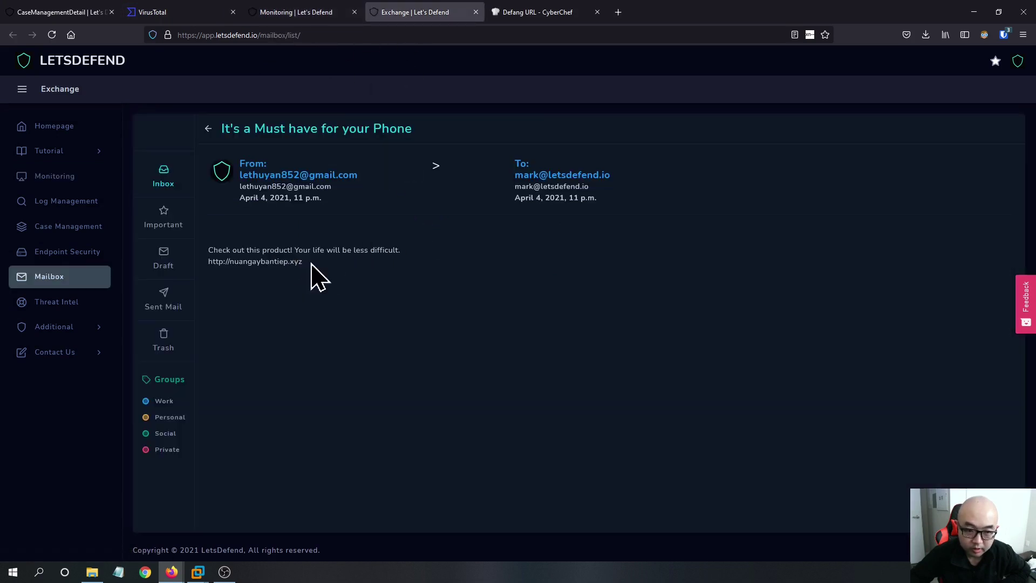
pyautogui.moveTo(312, 264); pyautogui.dragTo(202, 266)
pyautogui.rightClick(221, 263)
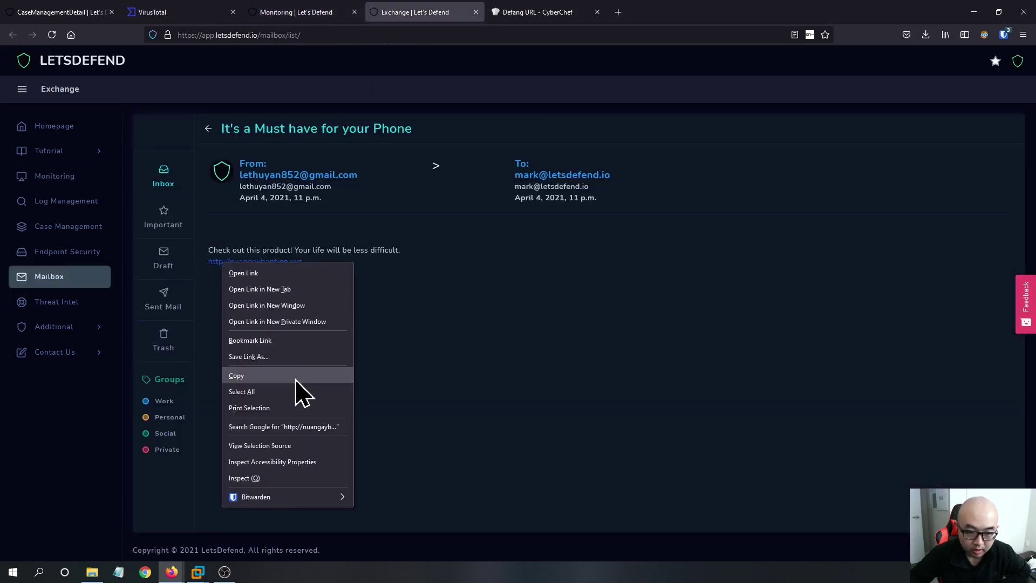
pyautogui.click(275, 376)
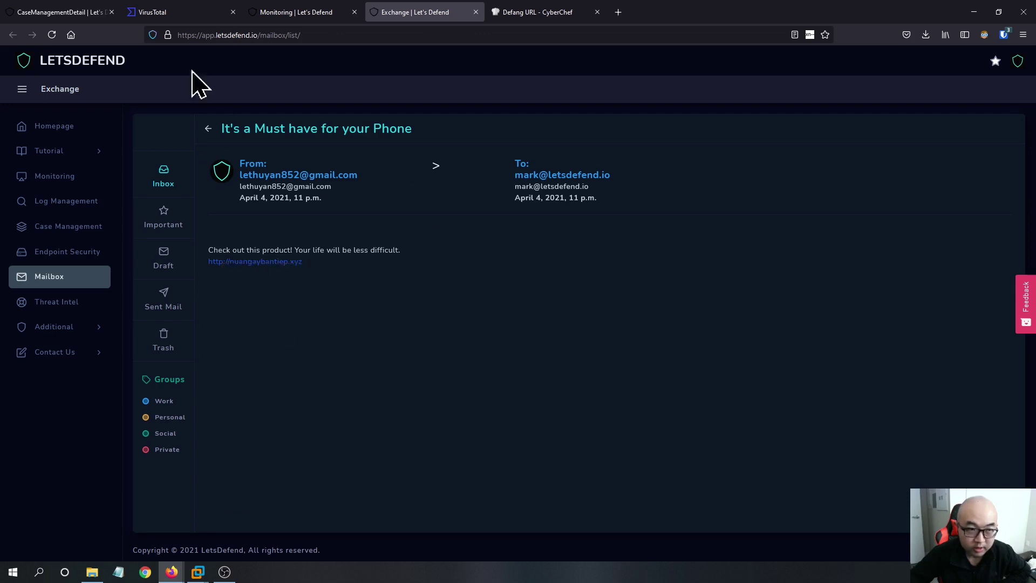
pyautogui.click(170, 12)
pyautogui.click(519, 215)
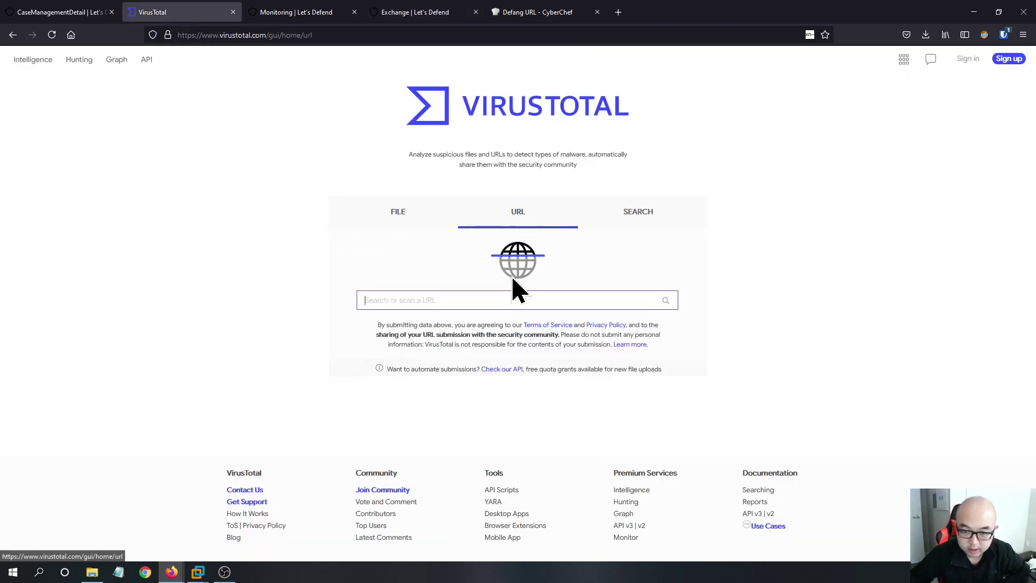
pyautogui.hotkey('ctrl', 'v')
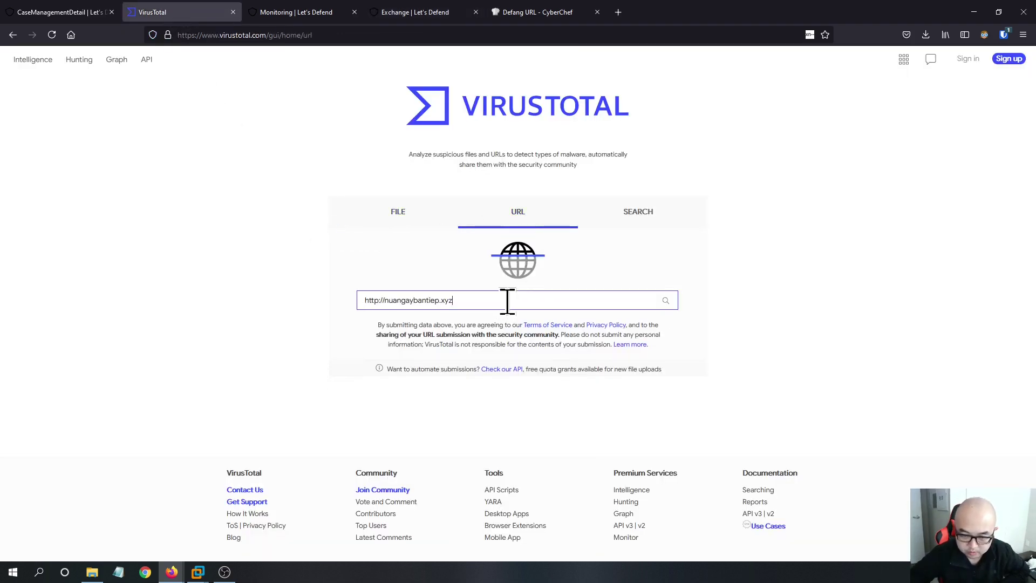
pyautogui.press('Return')
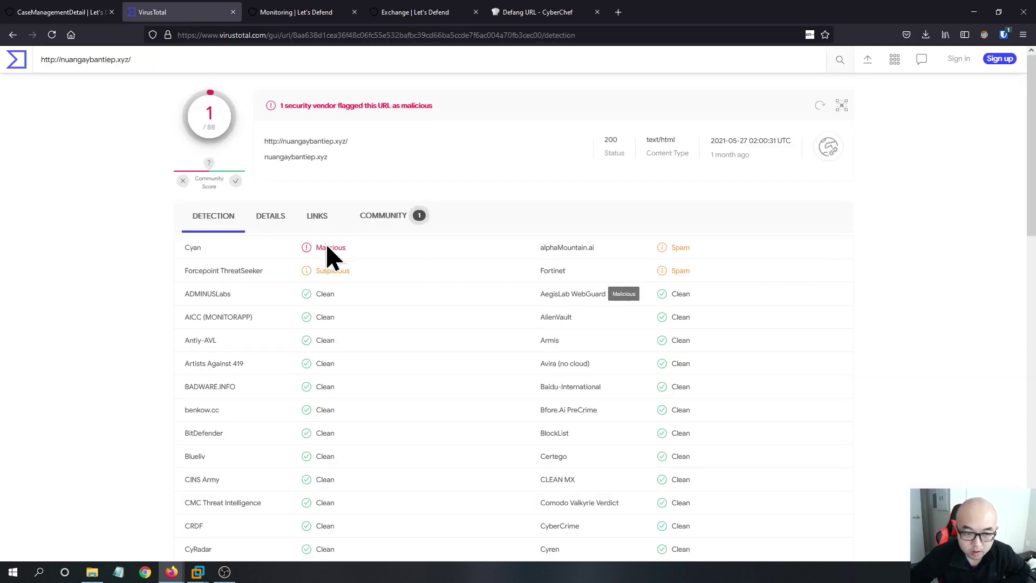
# - Examine the VirusTotal vendor verdicts and the URL's details, including categories, submission history, HTTP response and headers
pyautogui.scroll(-2, 184, 275)
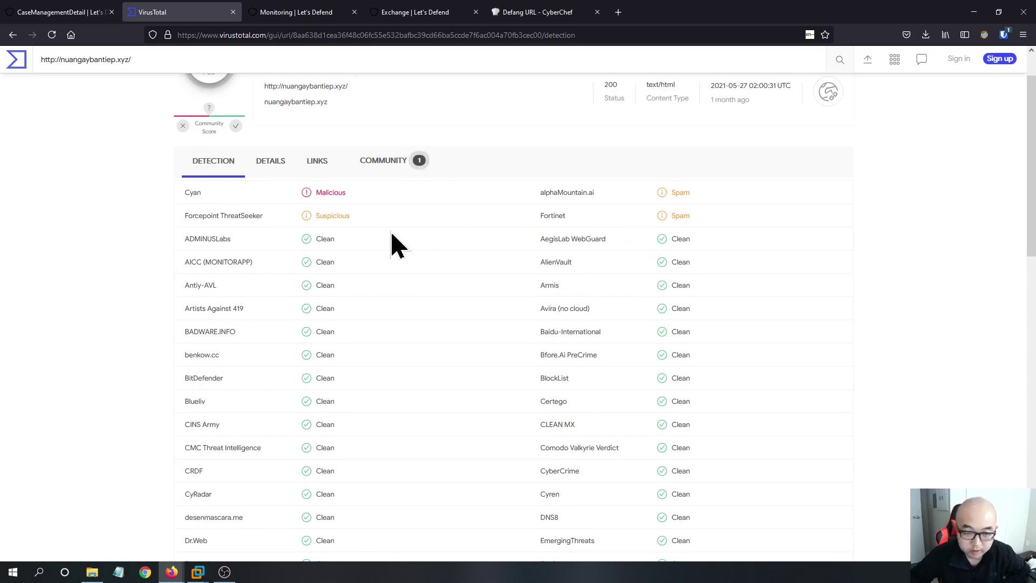
pyautogui.scroll(-2, 334, 211)
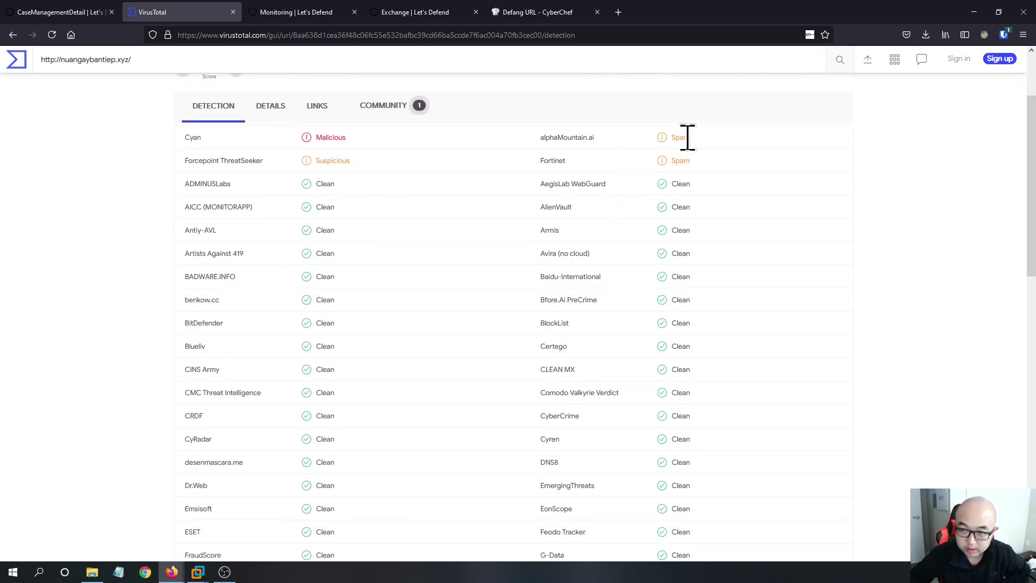
pyautogui.click(271, 112)
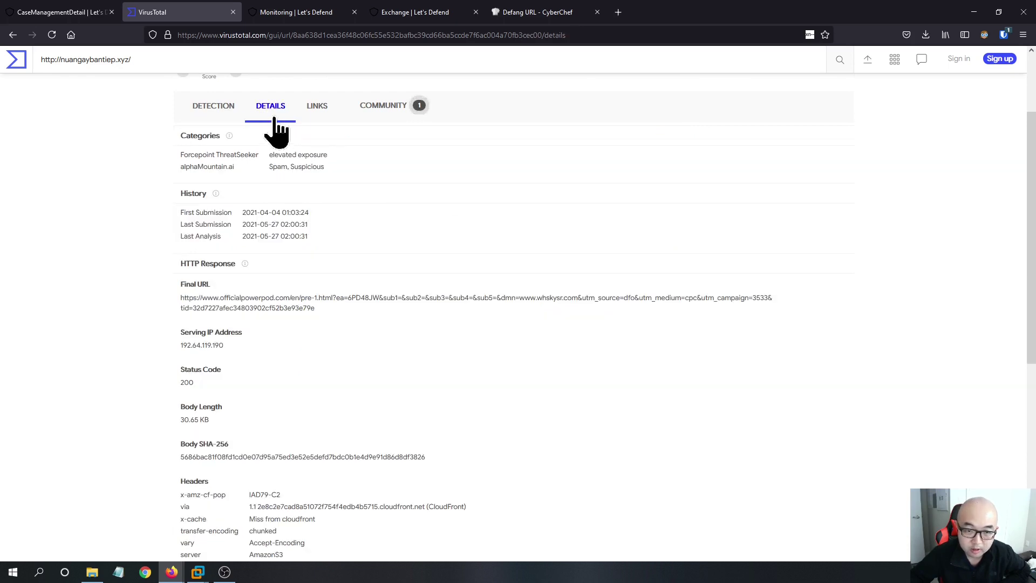
pyautogui.scroll(-1, 318, 318)
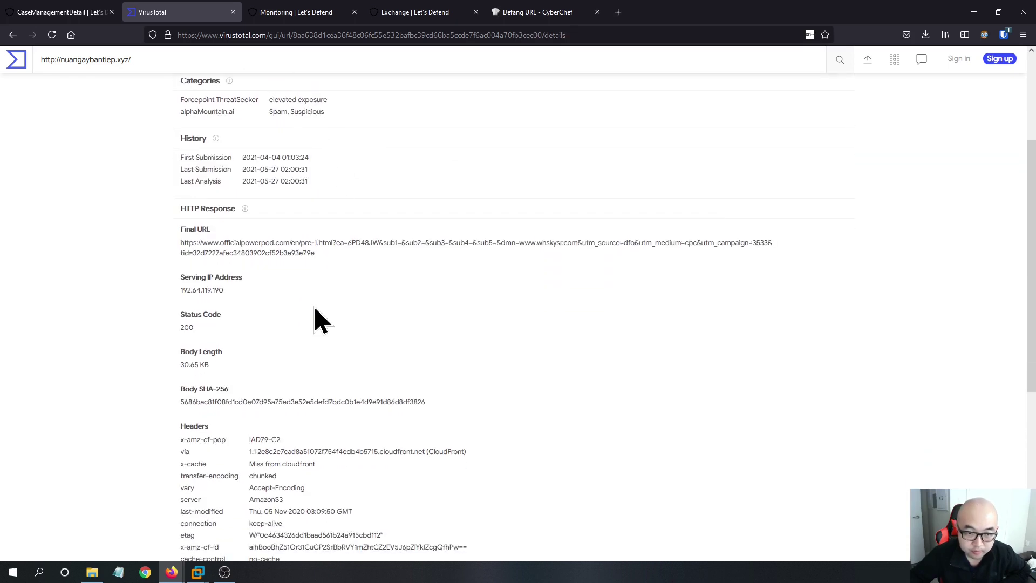
pyautogui.scroll(-5, 319, 318)
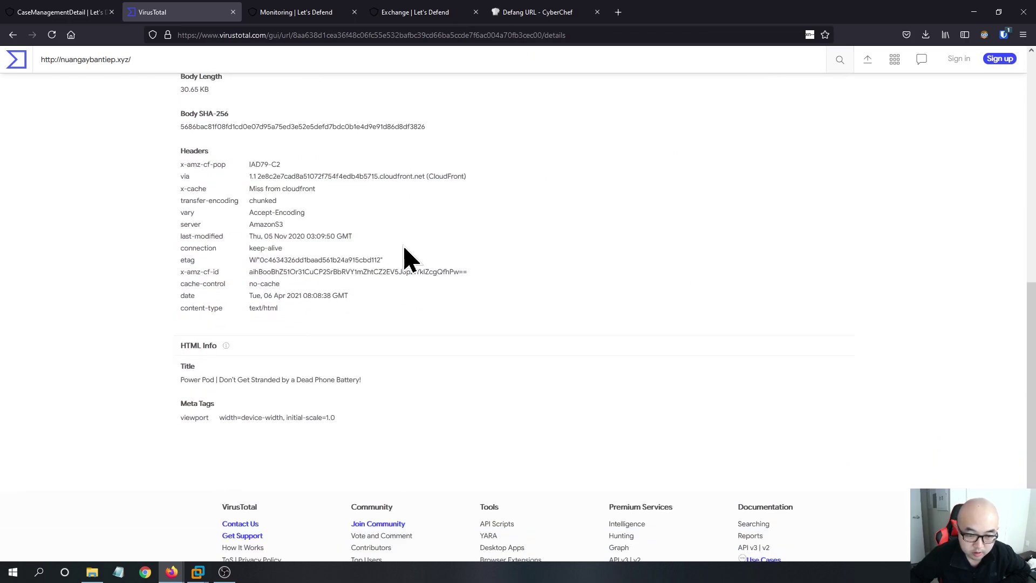
pyautogui.scroll(3, 415, 275)
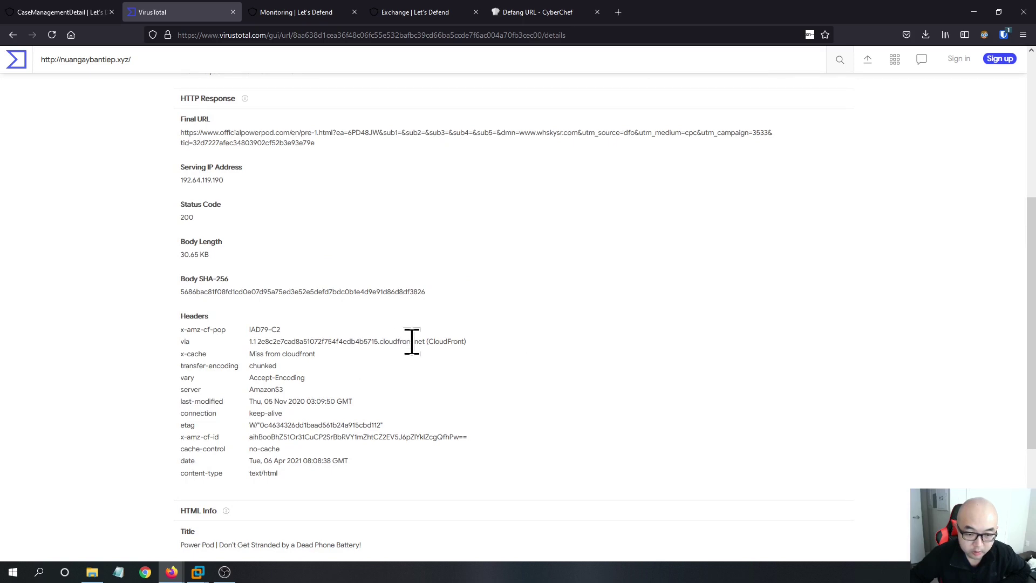
pyautogui.scroll(2, 412, 341)
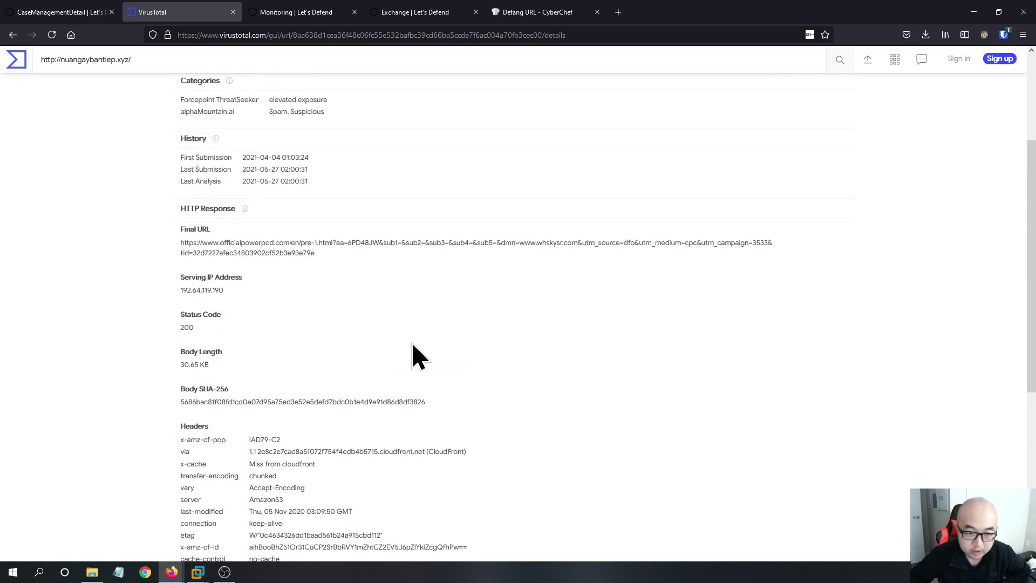
pyautogui.scroll(2, 415, 356)
# - Check the report's outgoing links and community comments, and reread the playbook's Analyze Url/Attachment question
pyautogui.click(317, 161)
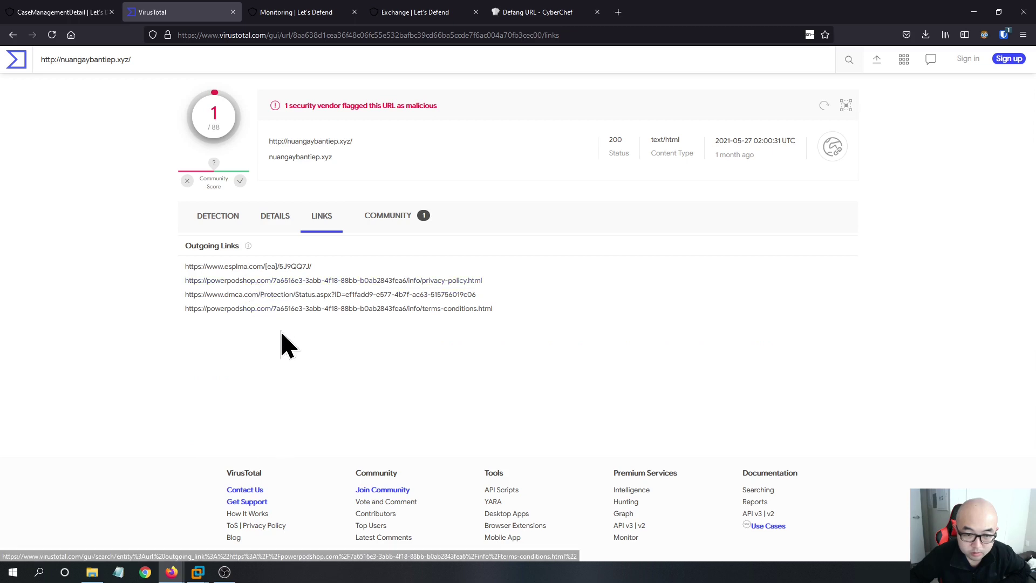
pyautogui.click(384, 221)
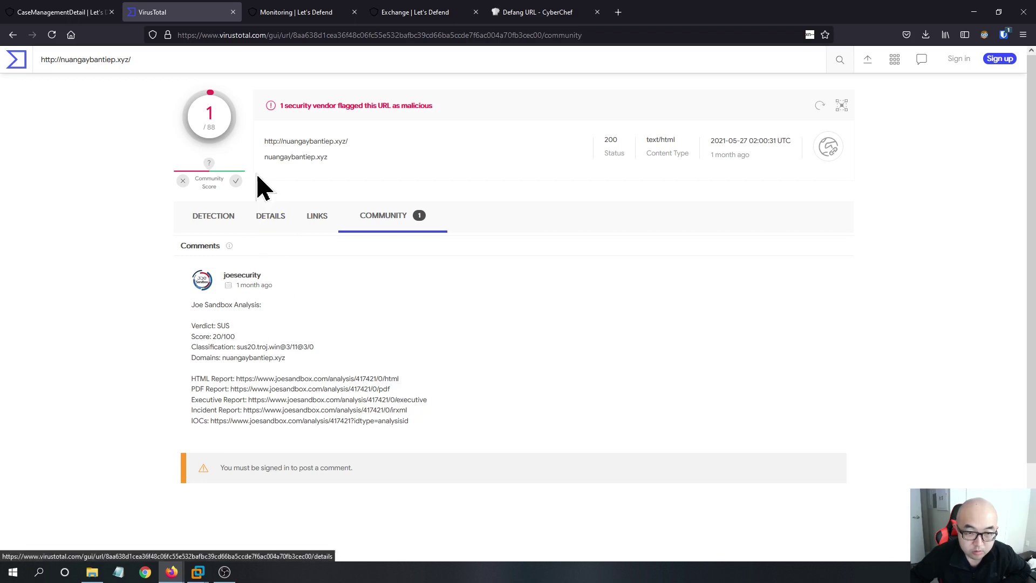
pyautogui.click(74, 12)
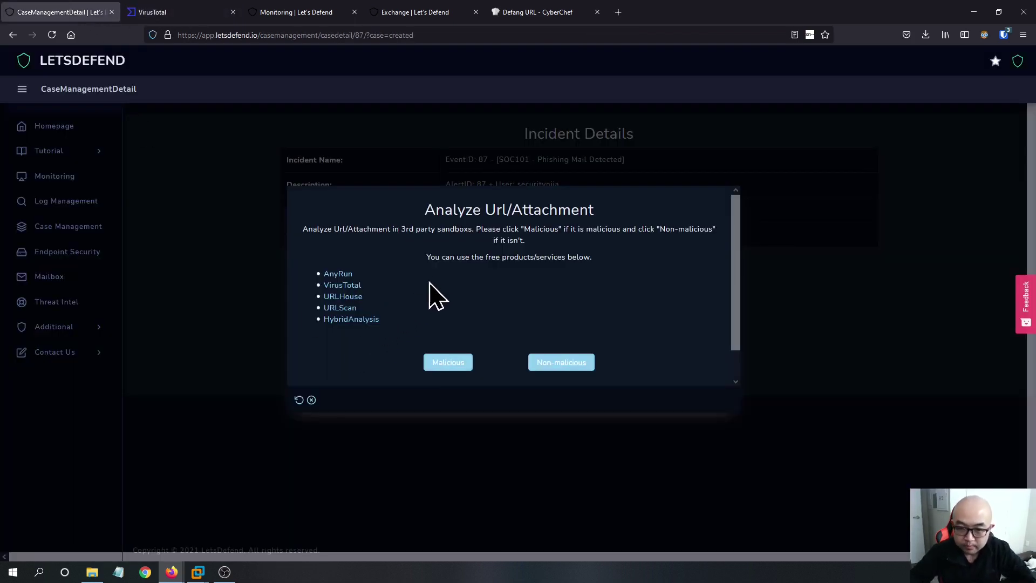
pyautogui.scroll(-1, 634, 305)
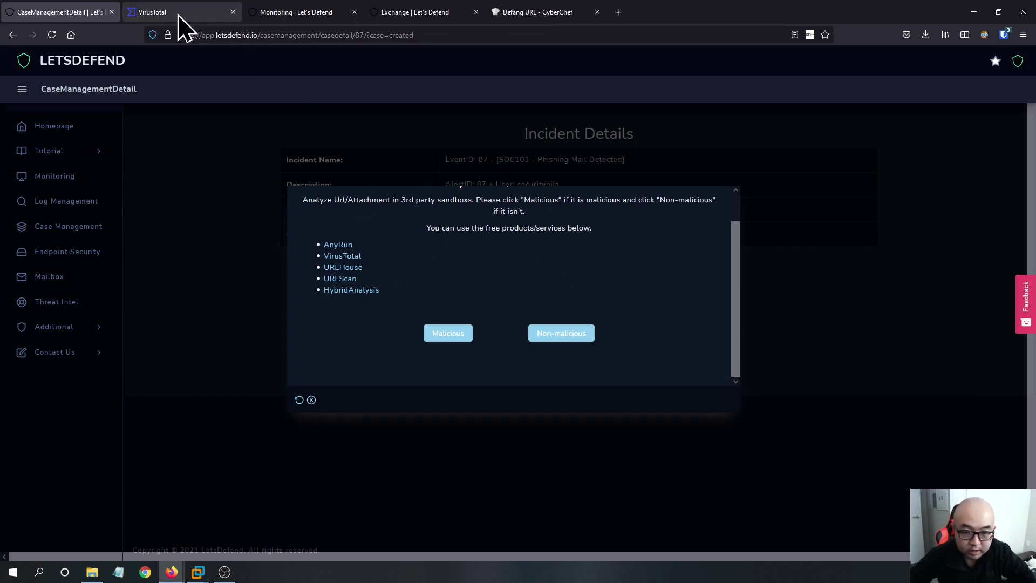
# - Re-examine the VirusTotal details for the final URL, response headers and HTML title, and review the outgoing links again
pyautogui.click(162, 12)
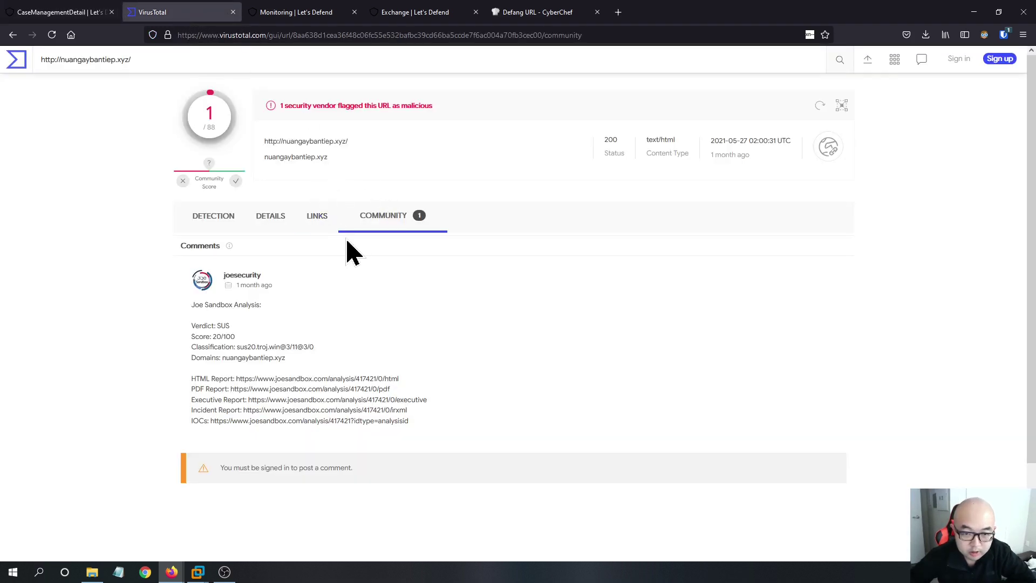
pyautogui.click(267, 223)
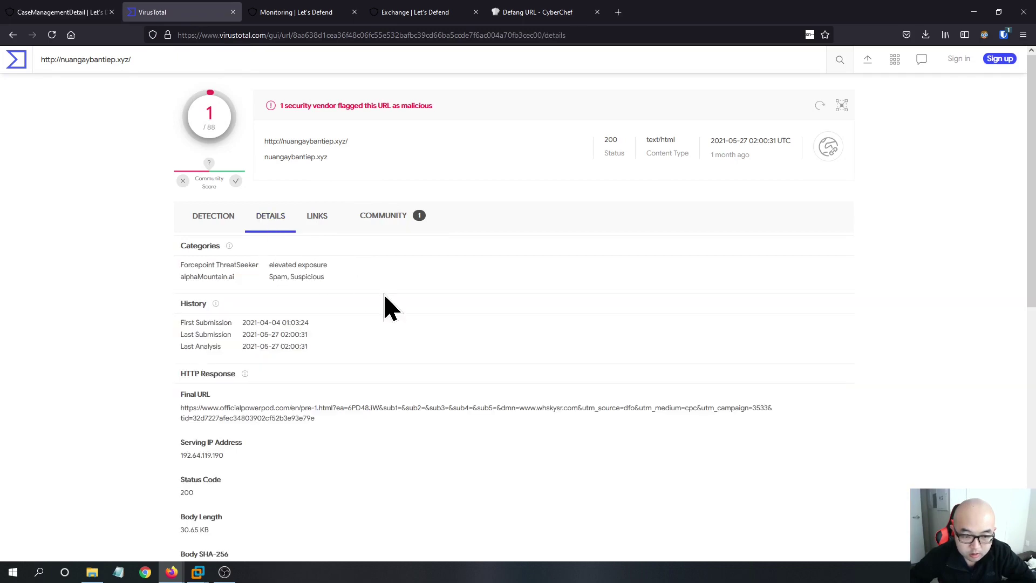
pyautogui.scroll(-2, 390, 308)
pyautogui.scroll(-2, 324, 318)
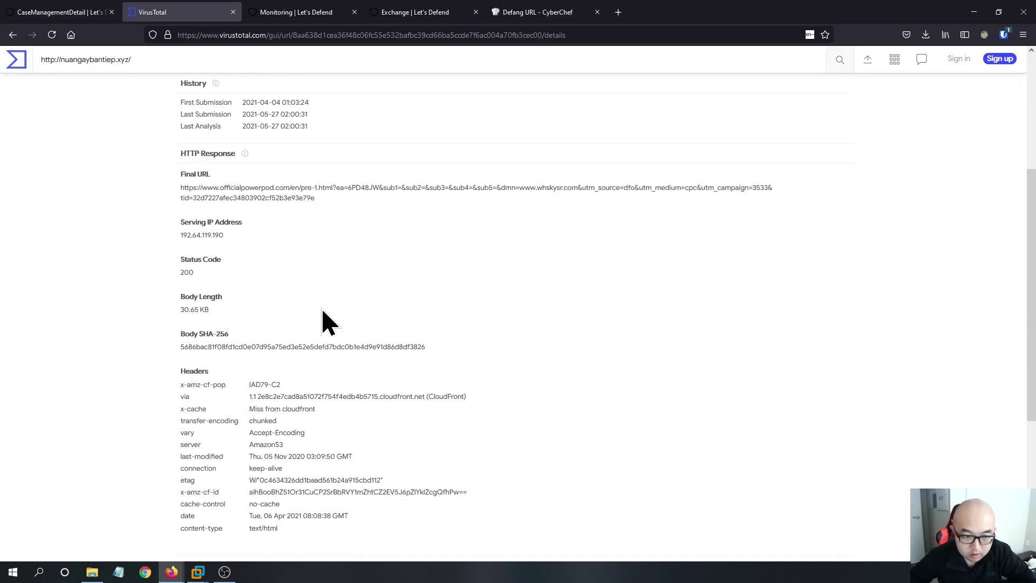
pyautogui.scroll(-1, 324, 318)
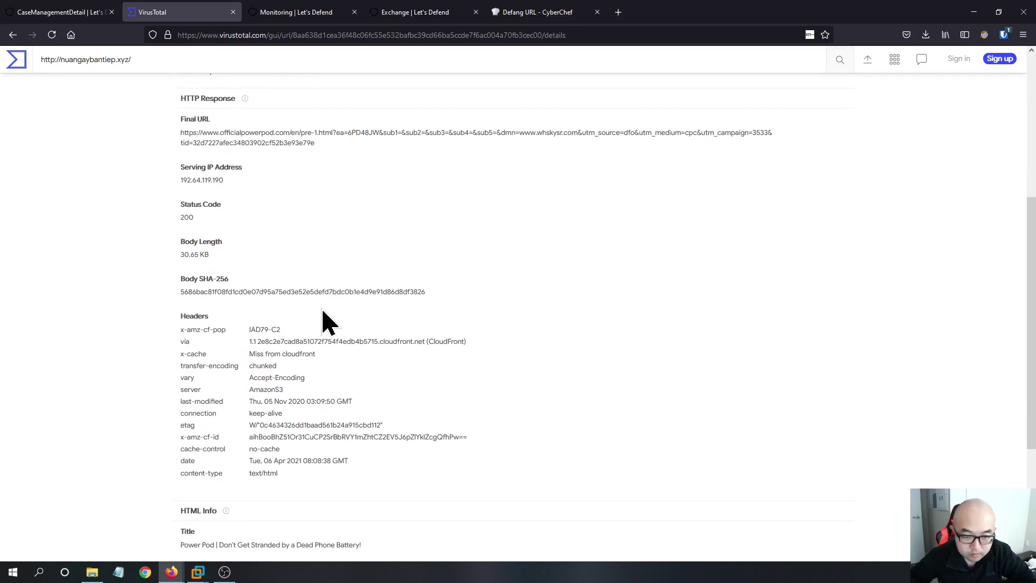
pyautogui.scroll(-3, 334, 324)
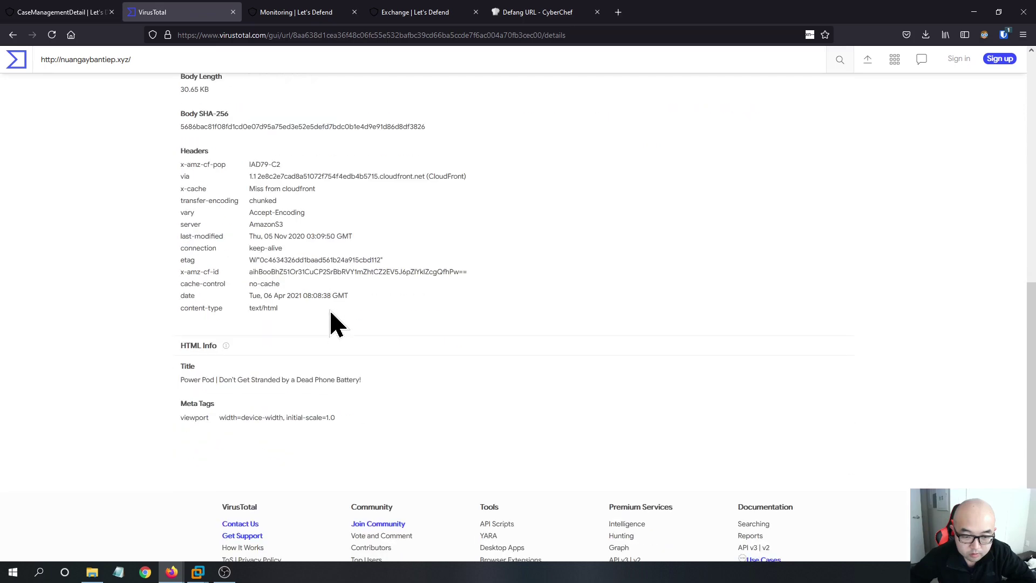
pyautogui.scroll(3, 335, 324)
pyautogui.scroll(-2, 335, 323)
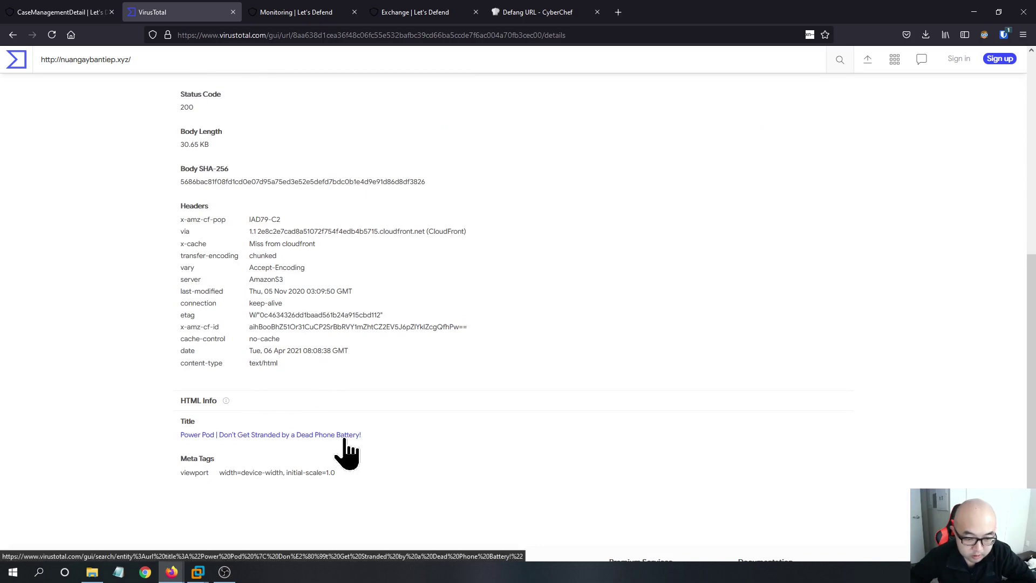
pyautogui.scroll(6, 345, 453)
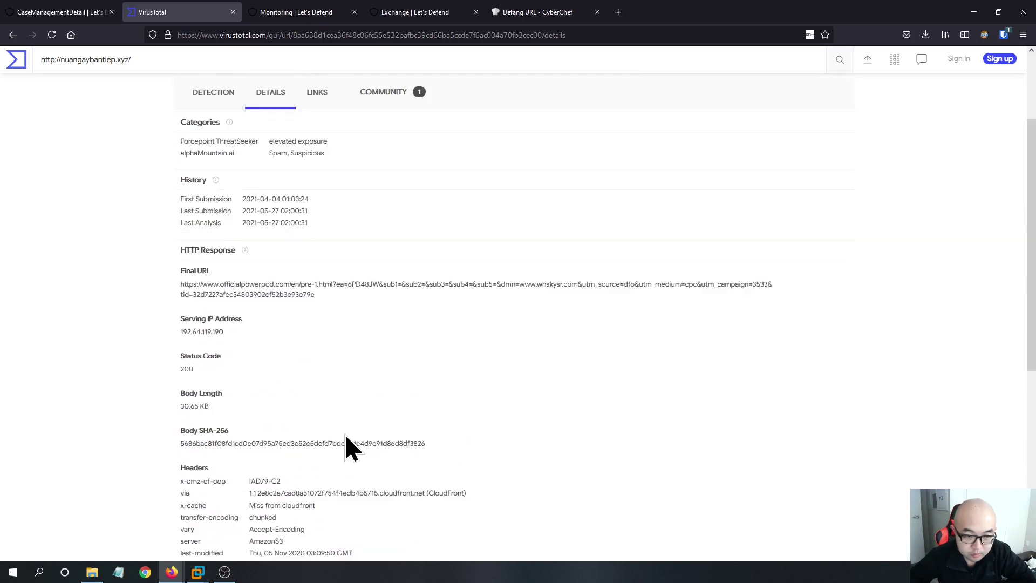
pyautogui.scroll(1, 347, 448)
pyautogui.click(309, 226)
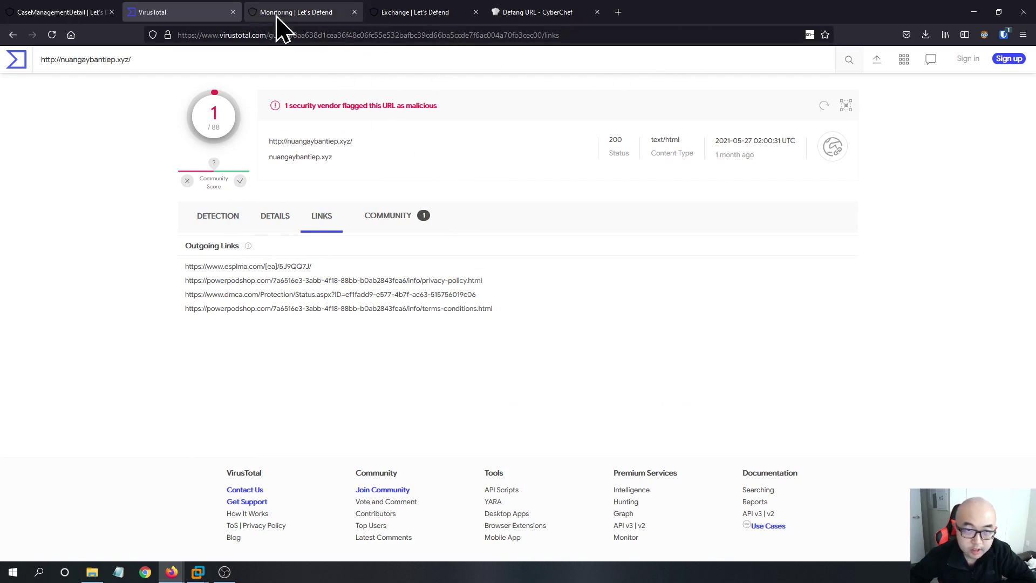
# - Search for url2png in a new browser tab and open the URL2PNG screenshot service website
pyautogui.click(619, 12)
pyautogui.write('url')
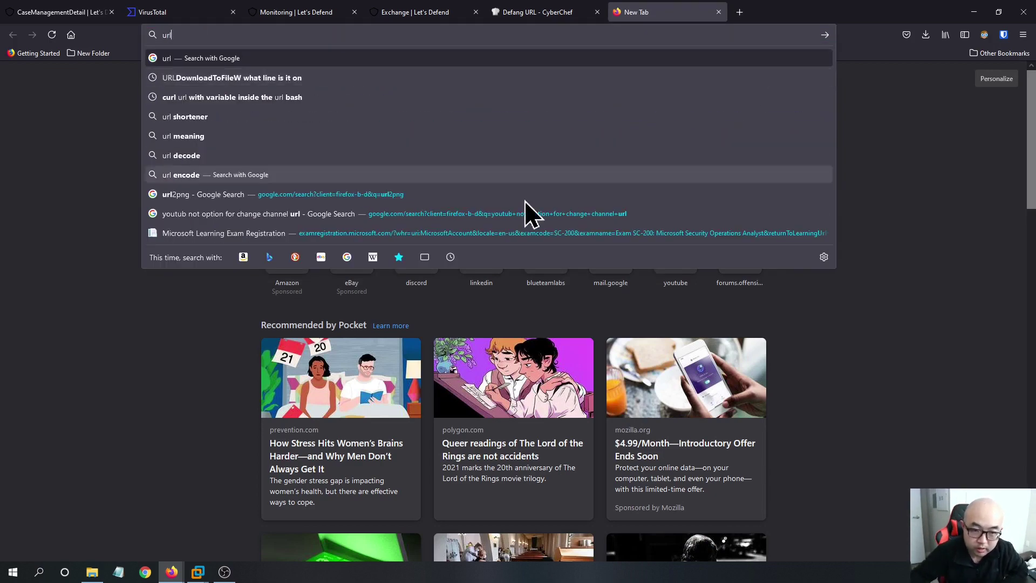
pyautogui.click(419, 196)
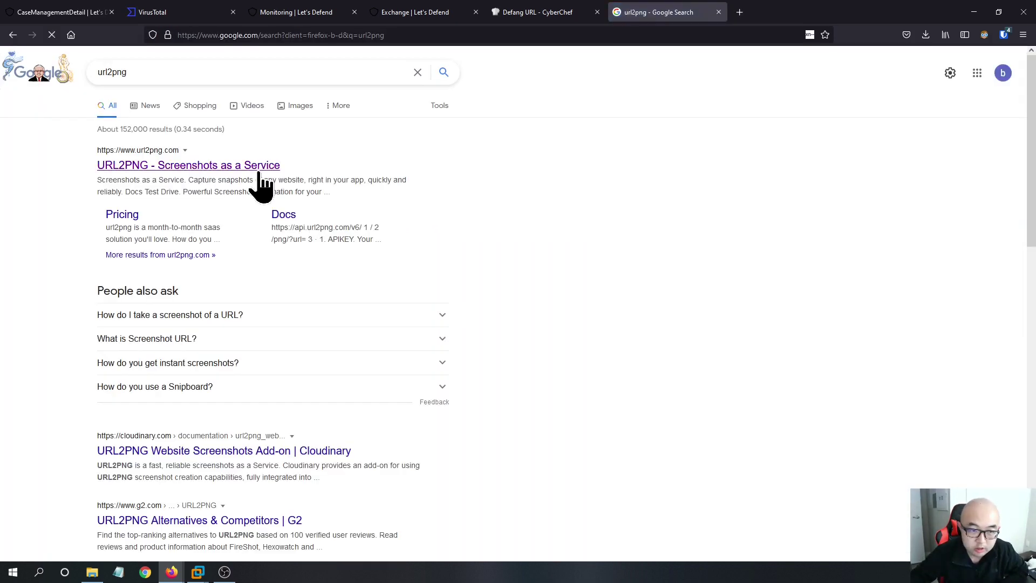
pyautogui.click(256, 167)
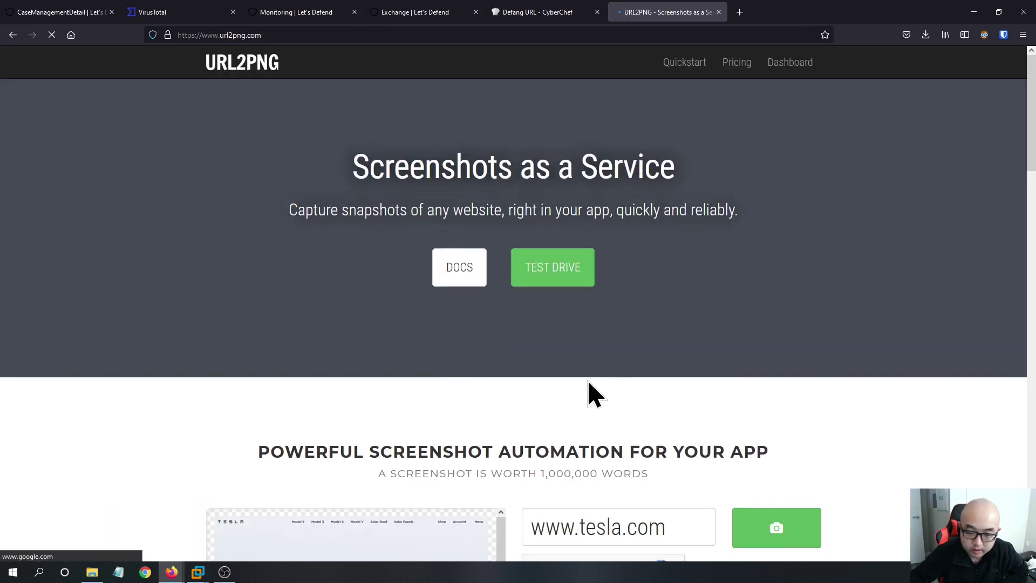
# - Capture a screenshot of nuangaybantiep.xyz with URL2PNG, completing the robot check, and inspect the captured page
pyautogui.scroll(-2, 753, 454)
pyautogui.tripleClick(688, 419)
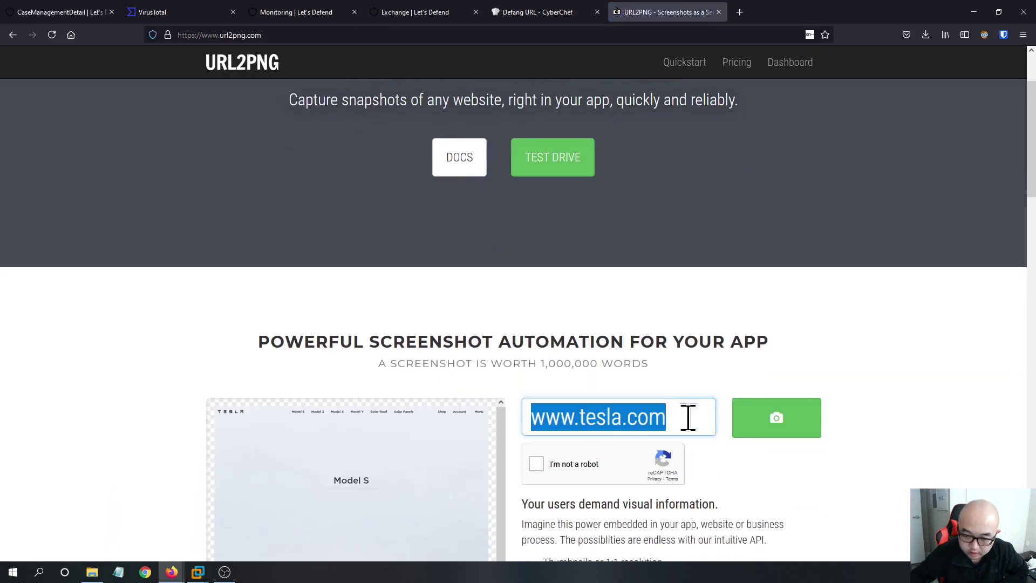
pyautogui.write('nuangaybantiep.xyz')
pyautogui.click(537, 463)
pyautogui.scroll(-2, 852, 496)
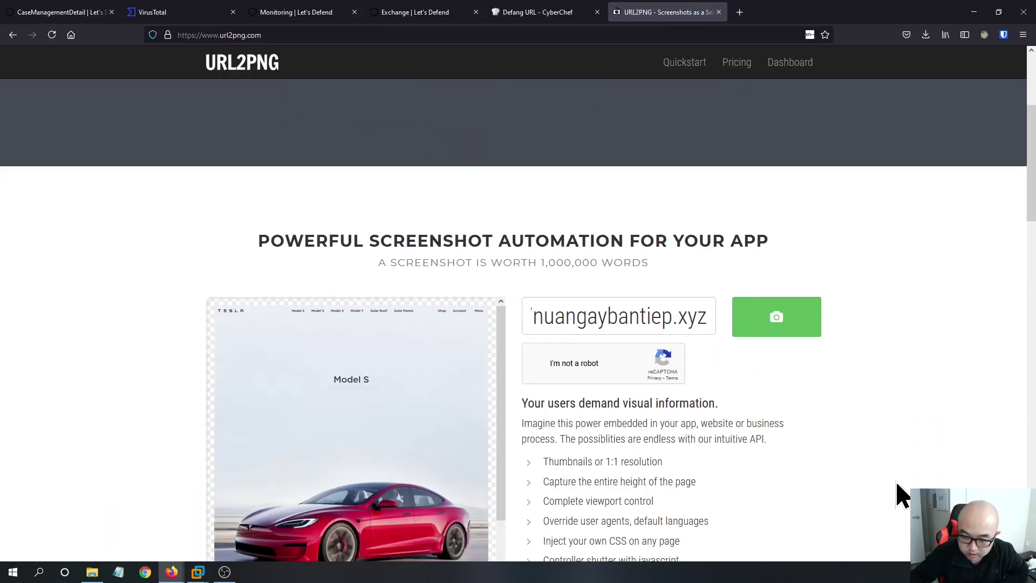
pyautogui.click(782, 318)
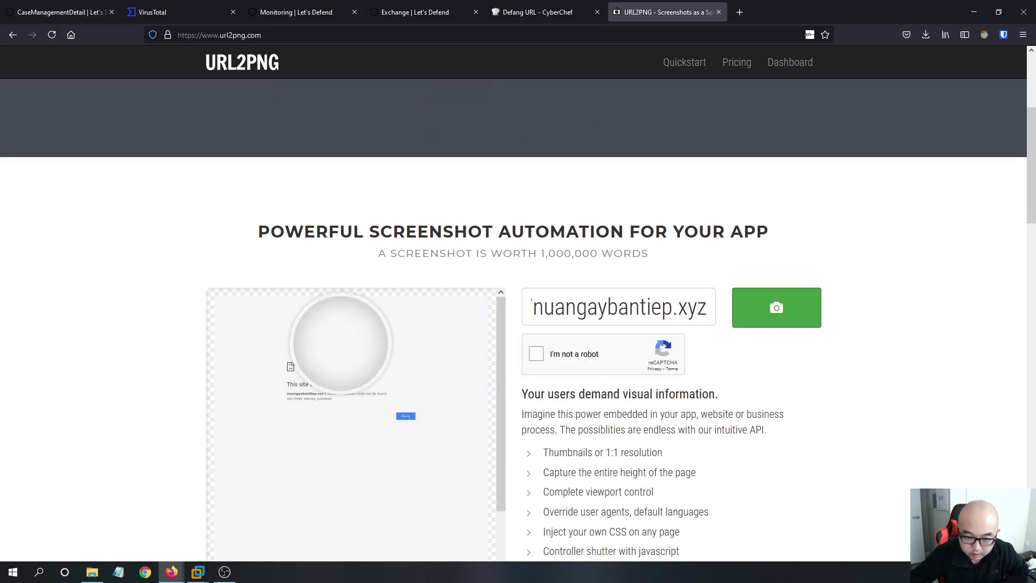
pyautogui.scroll(-2, 345, 346)
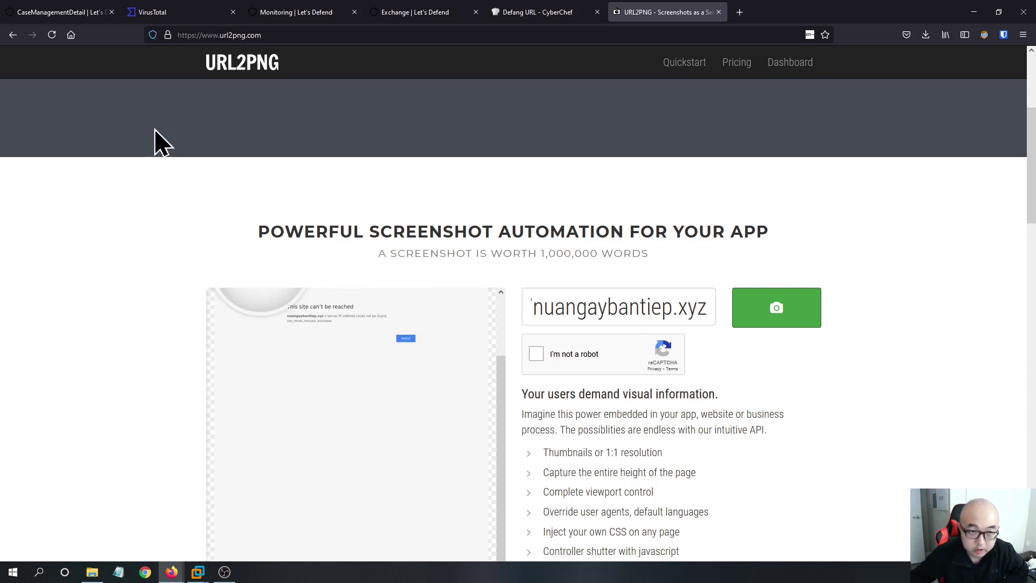
pyautogui.scroll(2, 340, 378)
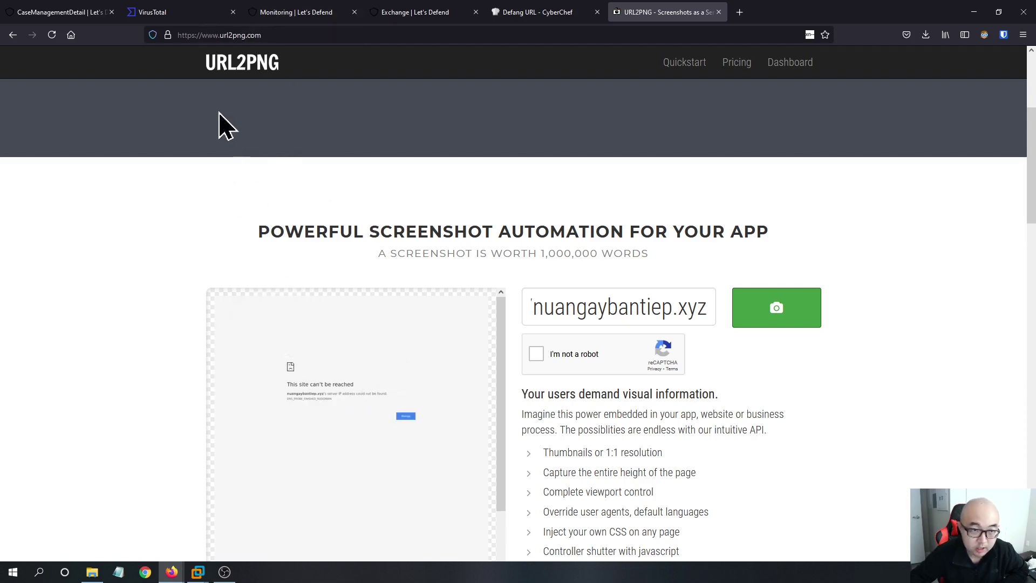
pyautogui.click(739, 12)
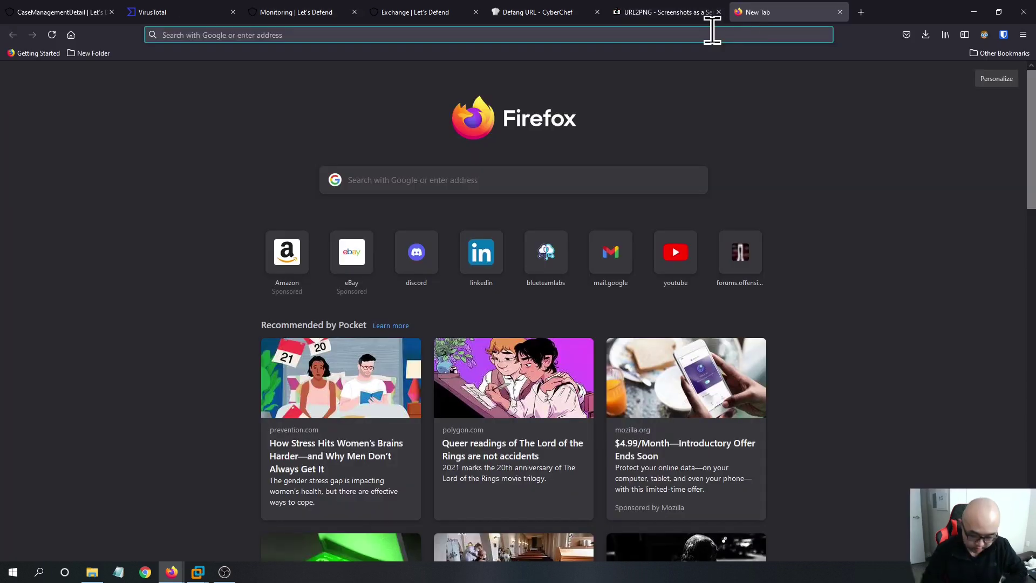
pyautogui.write('url')
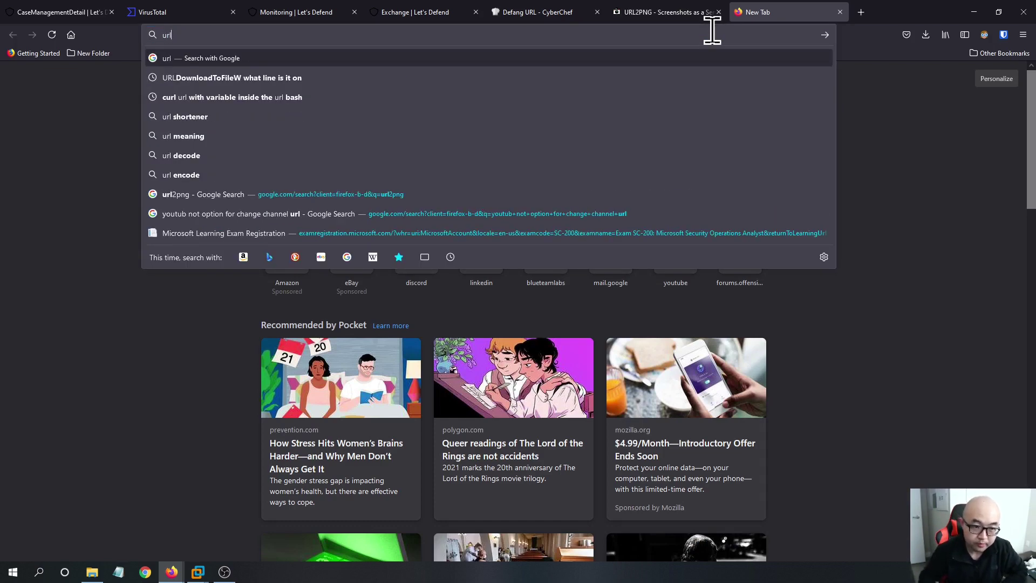
pyautogui.press('BackSpace')
pyautogui.press('BackSpace')
pyautogui.press('BackSpace')
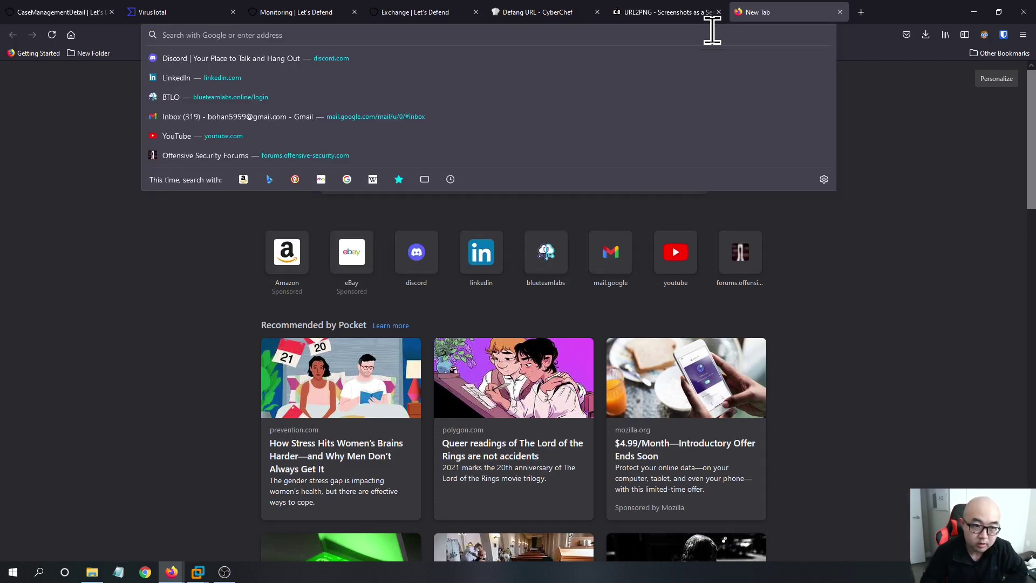
pyautogui.click(319, 13)
pyautogui.click(92, 5)
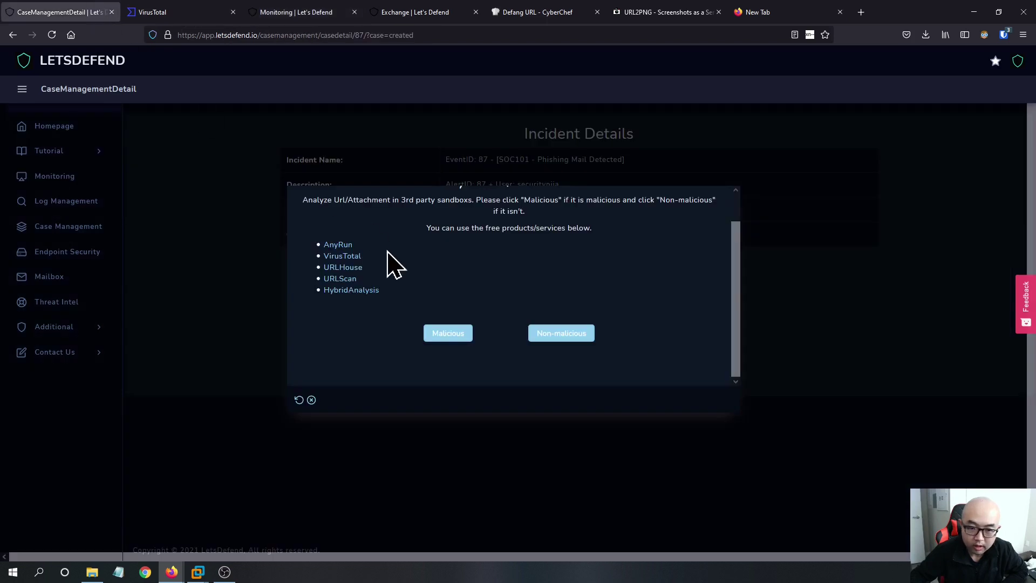
pyautogui.rightClick(354, 268)
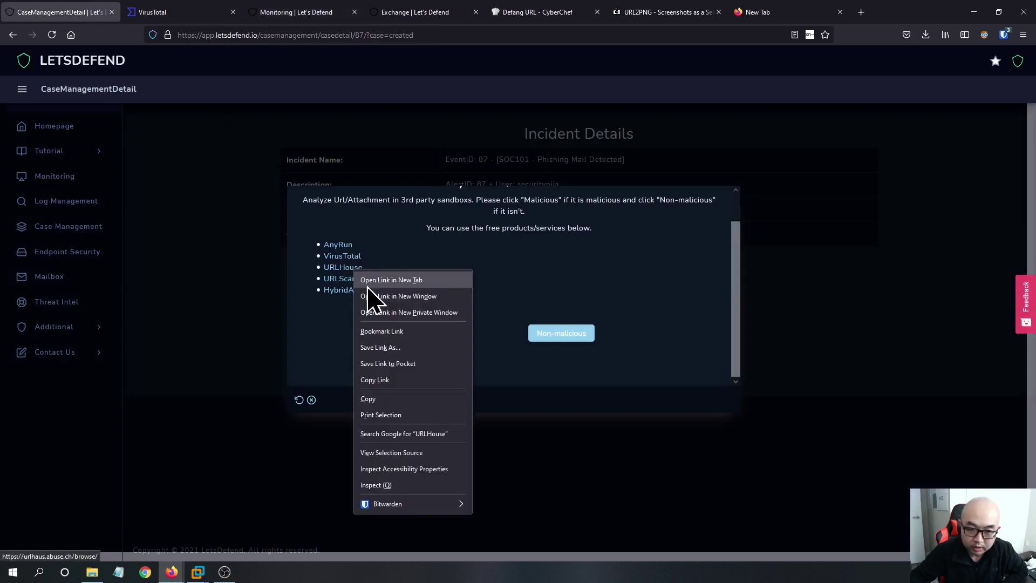
pyautogui.click(371, 280)
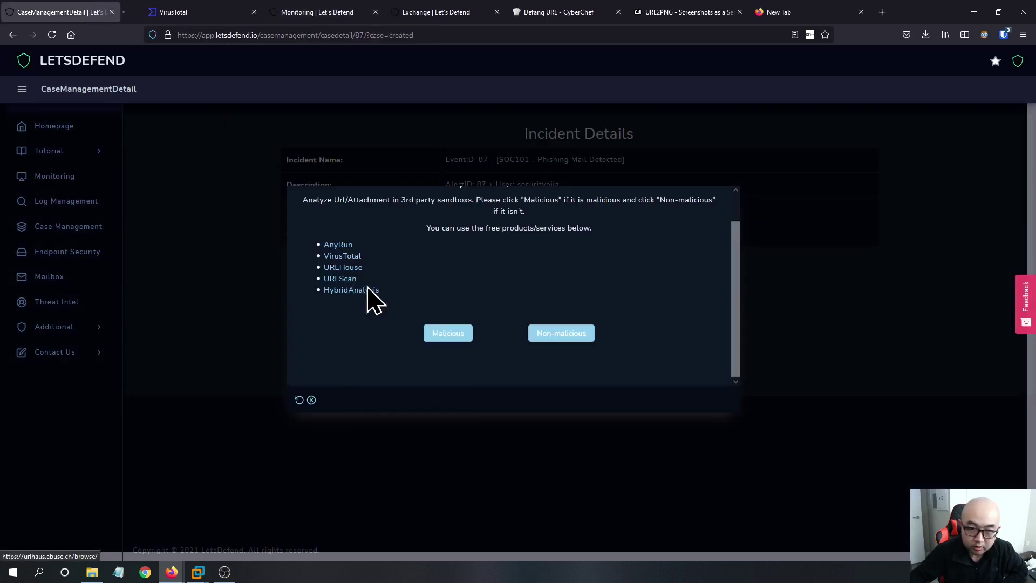
pyautogui.rightClick(332, 281)
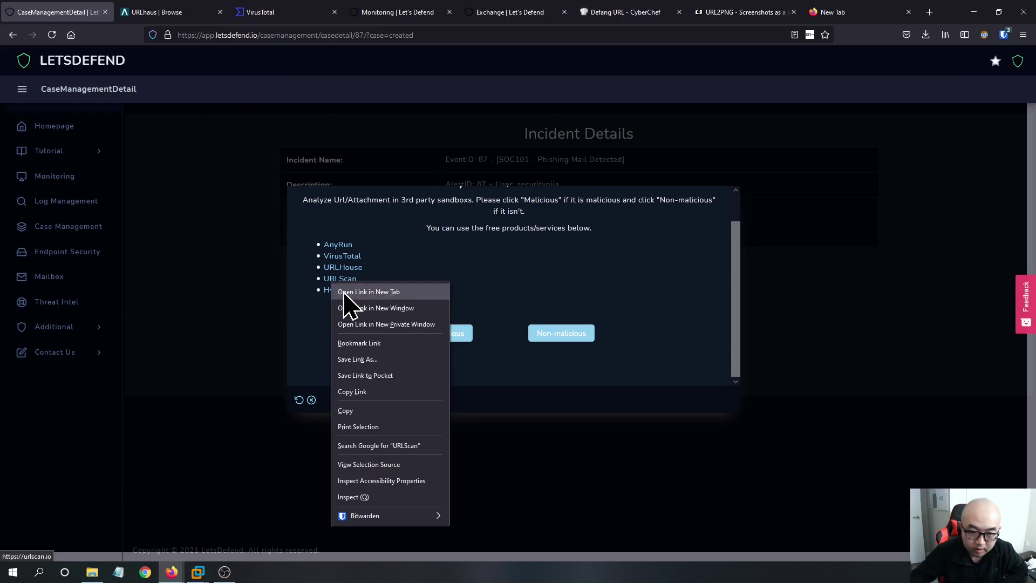
pyautogui.click(188, 12)
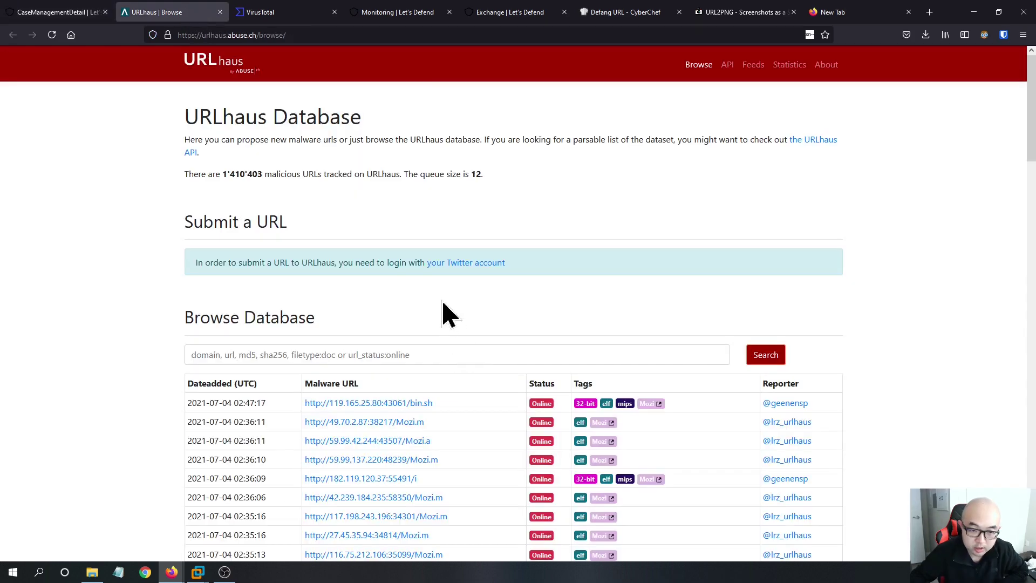
pyautogui.click(332, 356)
pyautogui.write('http://nuangaybantiep.xyz')
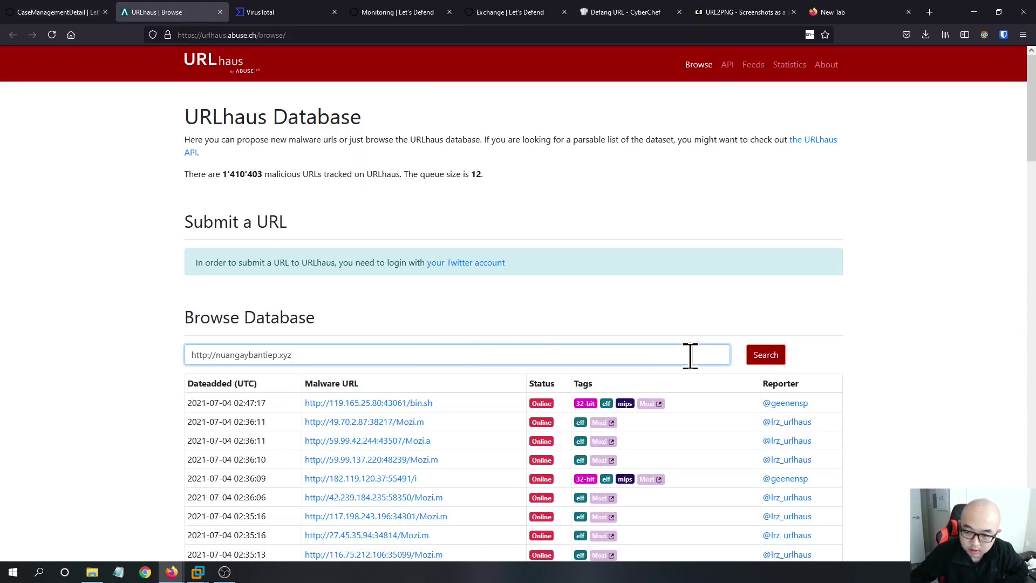
pyautogui.click(766, 357)
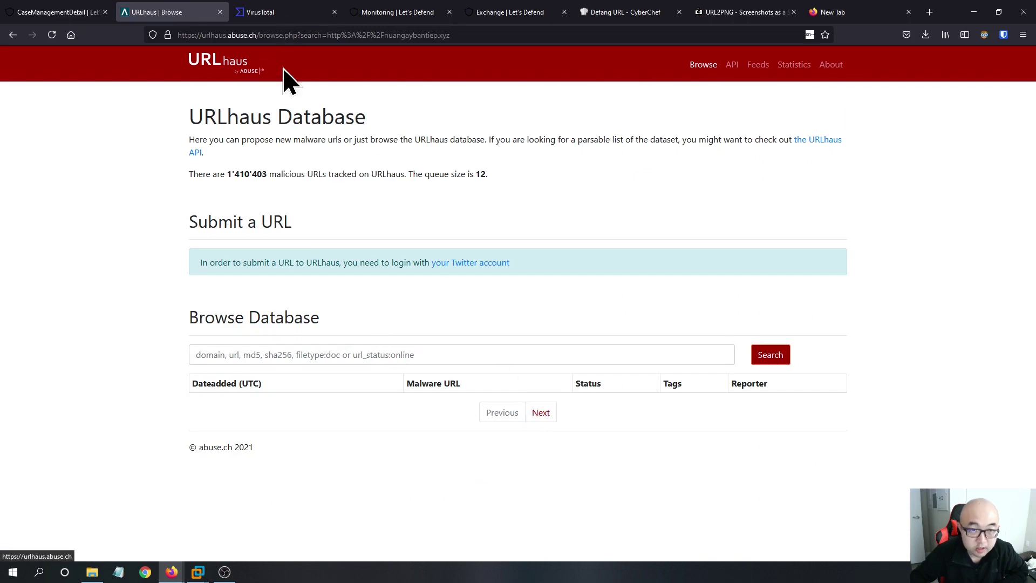
pyautogui.click(289, 14)
pyautogui.click(728, 13)
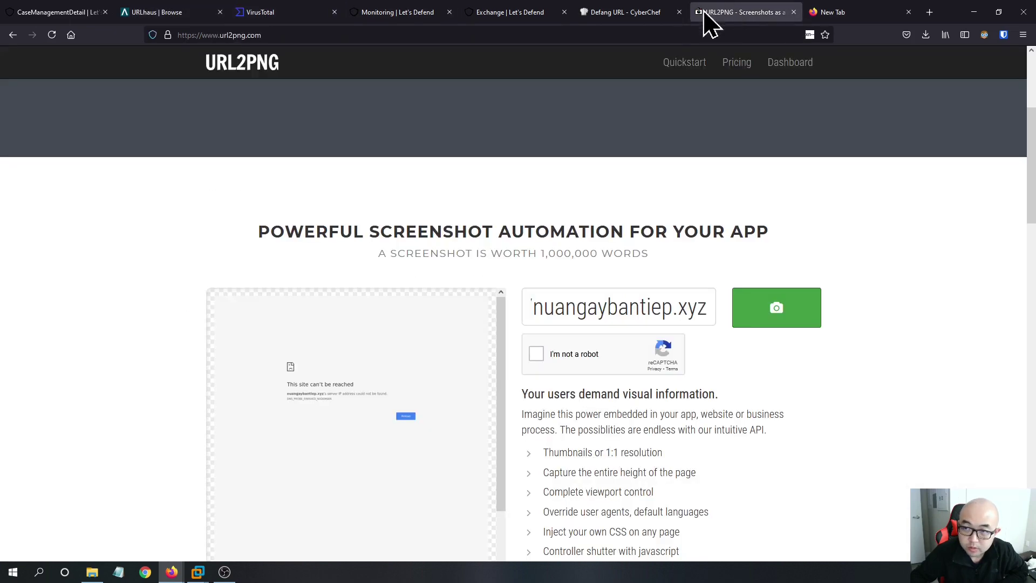
pyautogui.click(858, 13)
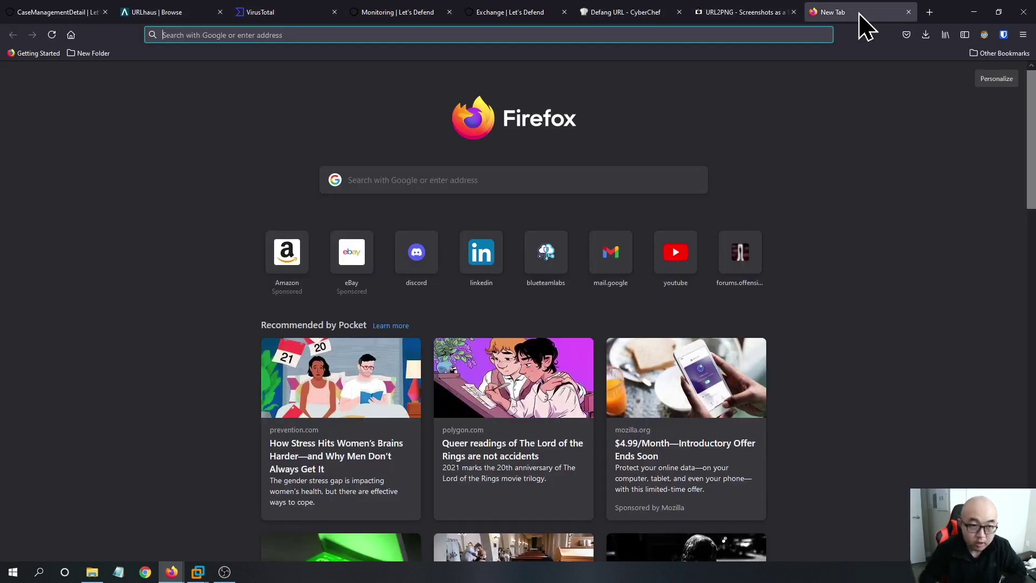
pyautogui.click(99, 12)
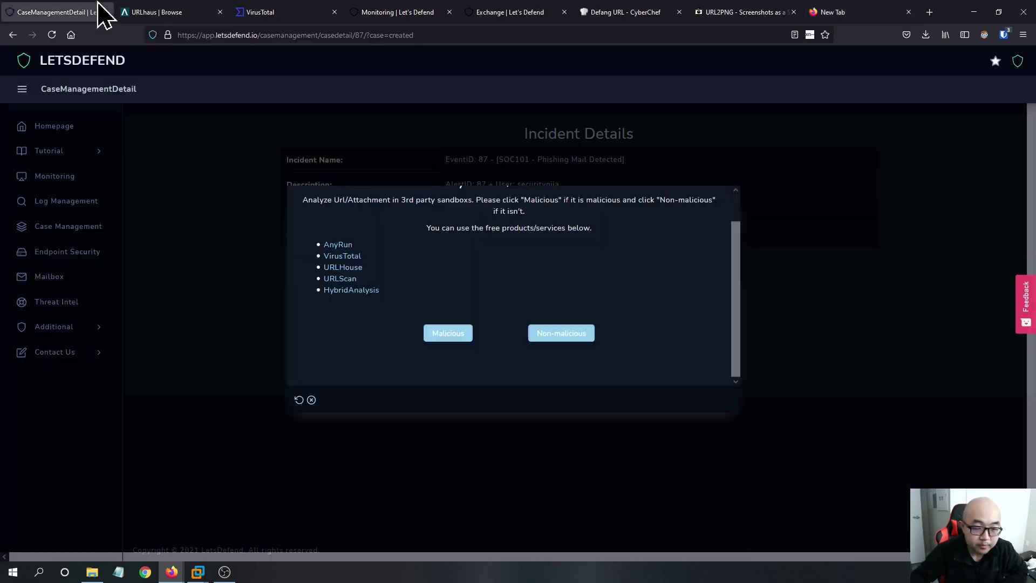
pyautogui.rightClick(340, 285)
pyautogui.click(352, 298)
pyautogui.click(178, 13)
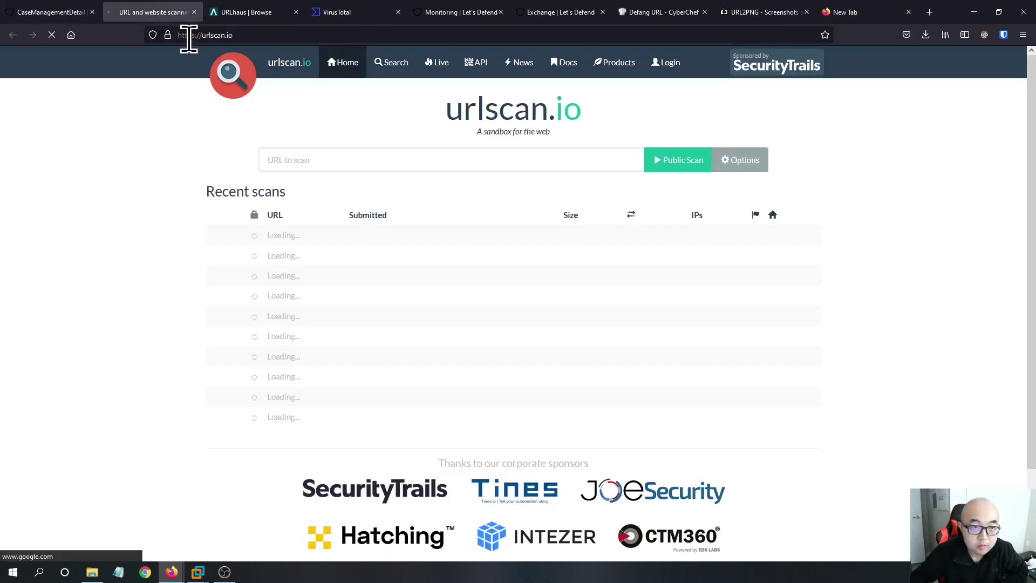
pyautogui.click(328, 161)
pyautogui.write('http://nuangaybantiep.xyz')
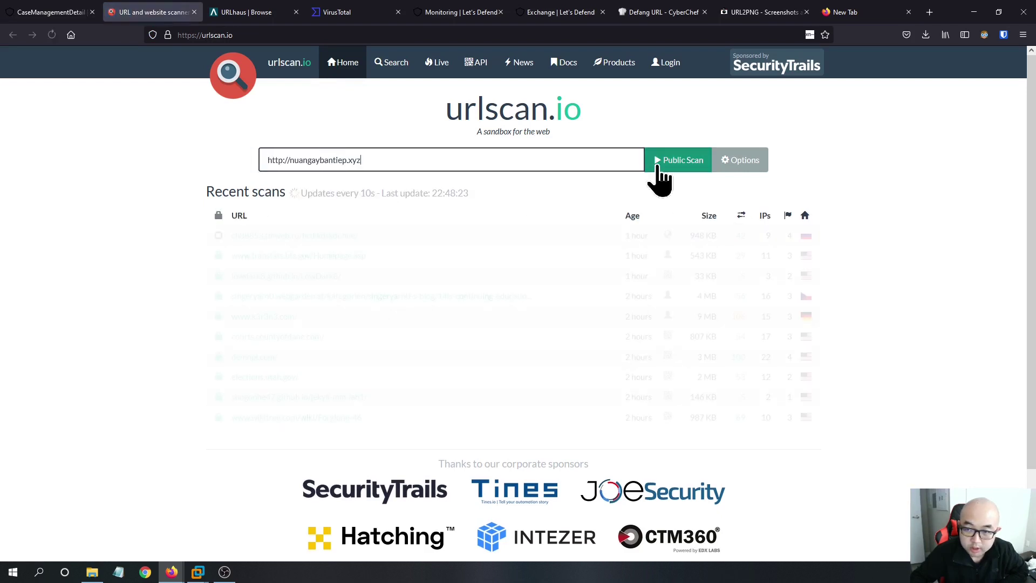
pyautogui.click(674, 164)
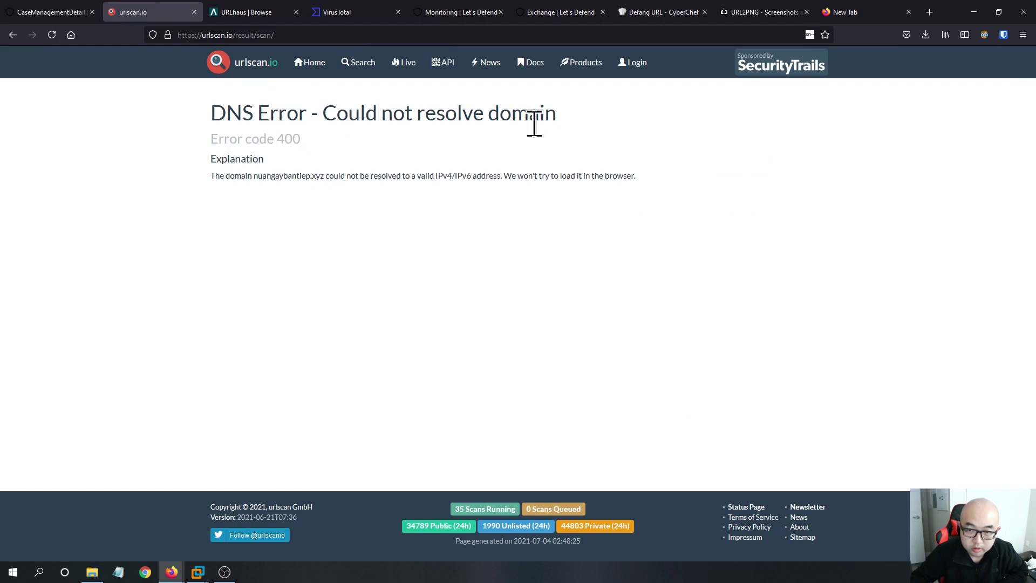
# - Recheck the urlscan.io result and answer the playbook's Analyze Url/Attachment question with Malicious
pyautogui.click(81, 11)
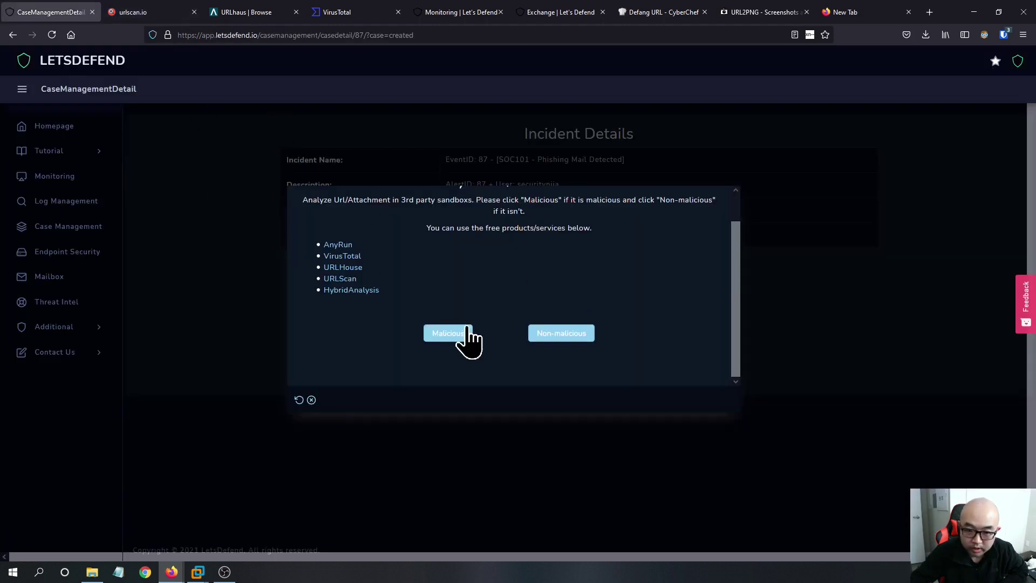
pyautogui.click(126, 13)
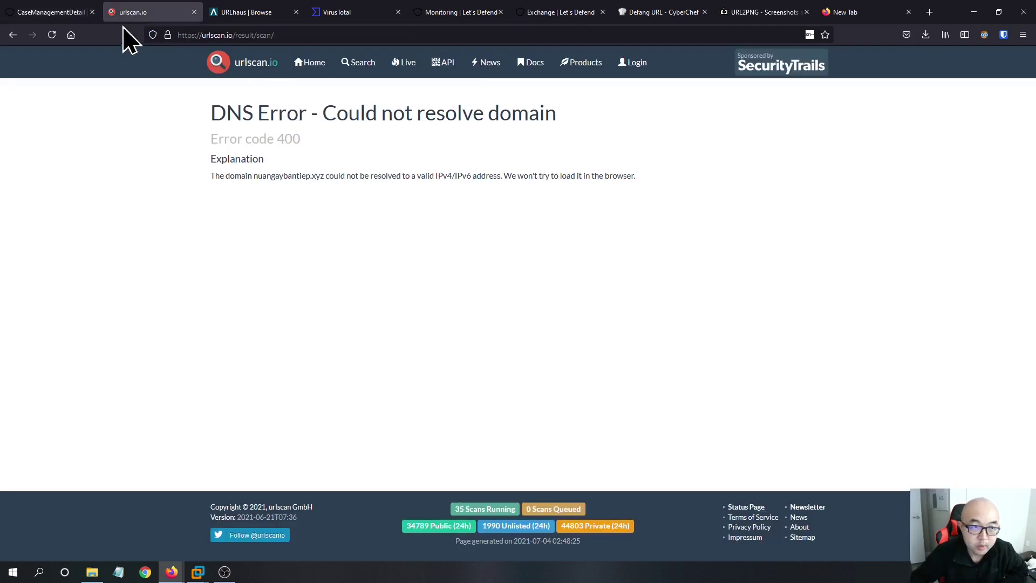
pyautogui.click(72, 12)
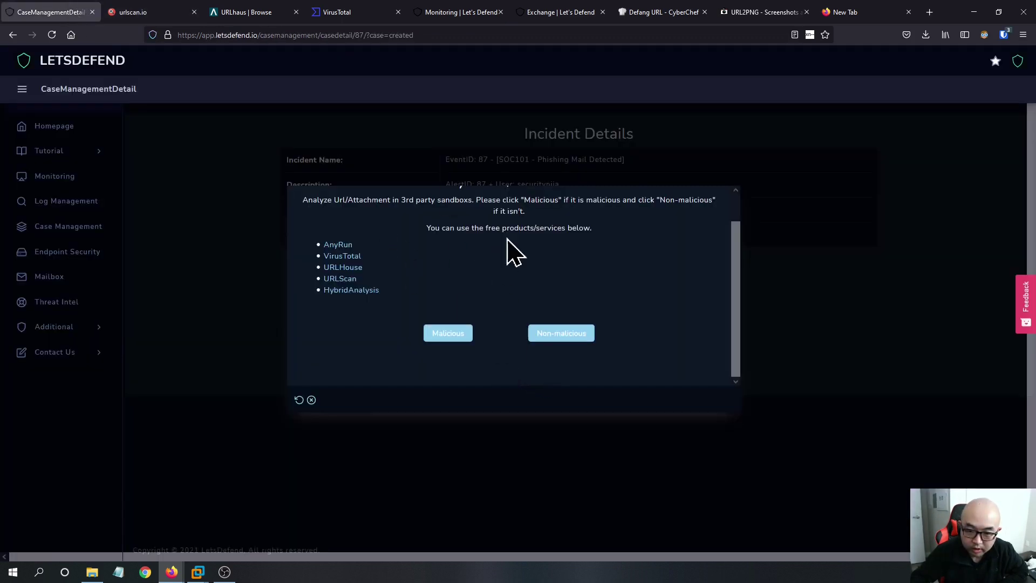
pyautogui.click(448, 333)
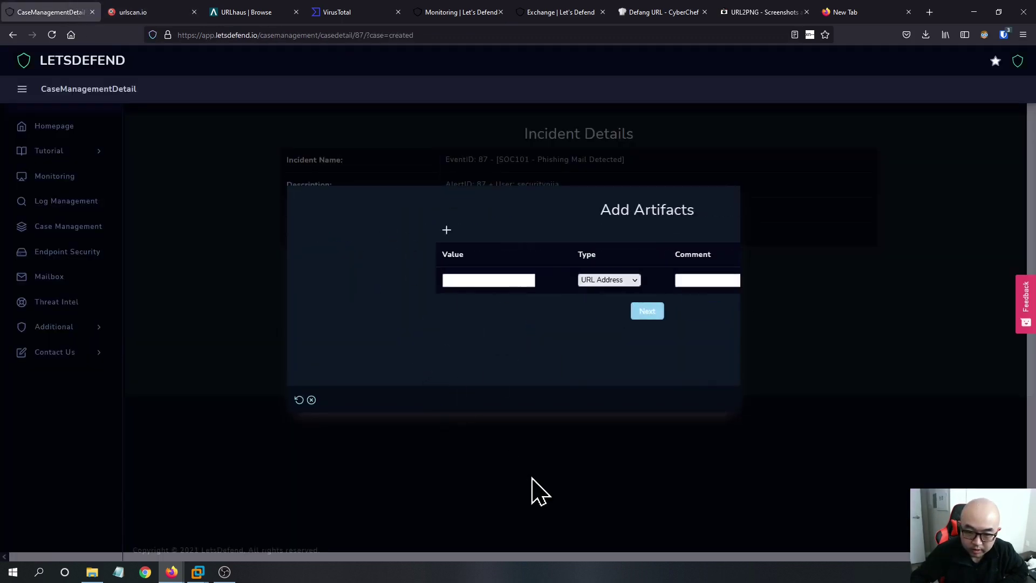
pyautogui.click(355, 279)
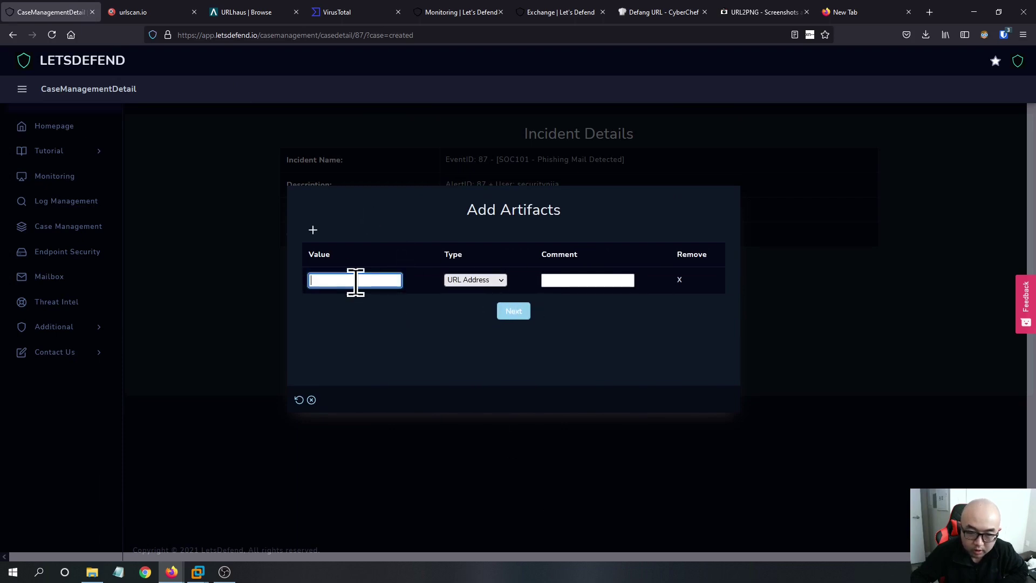
pyautogui.write('http://nuangaybantiep.xyz')
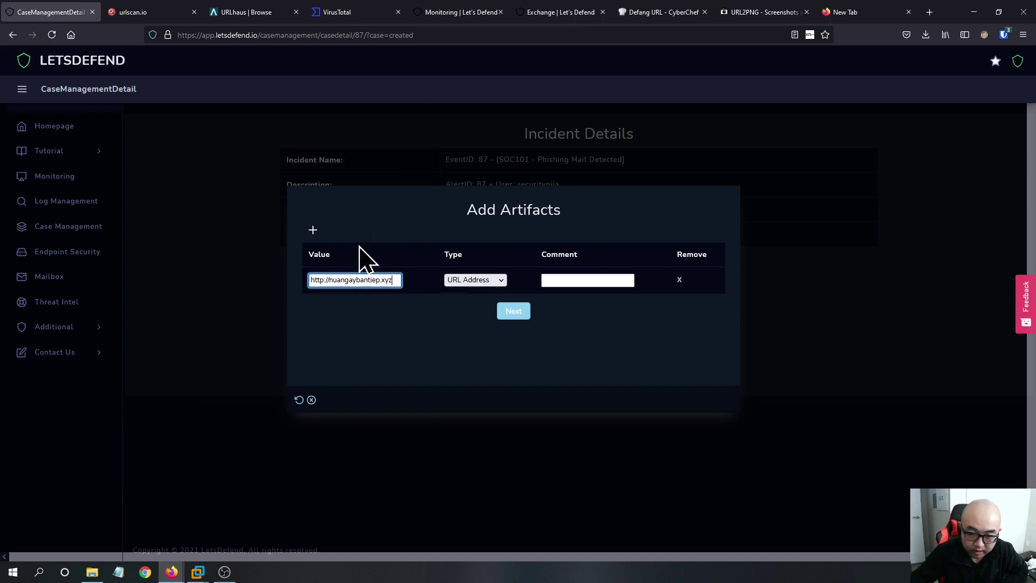
pyautogui.click(580, 281)
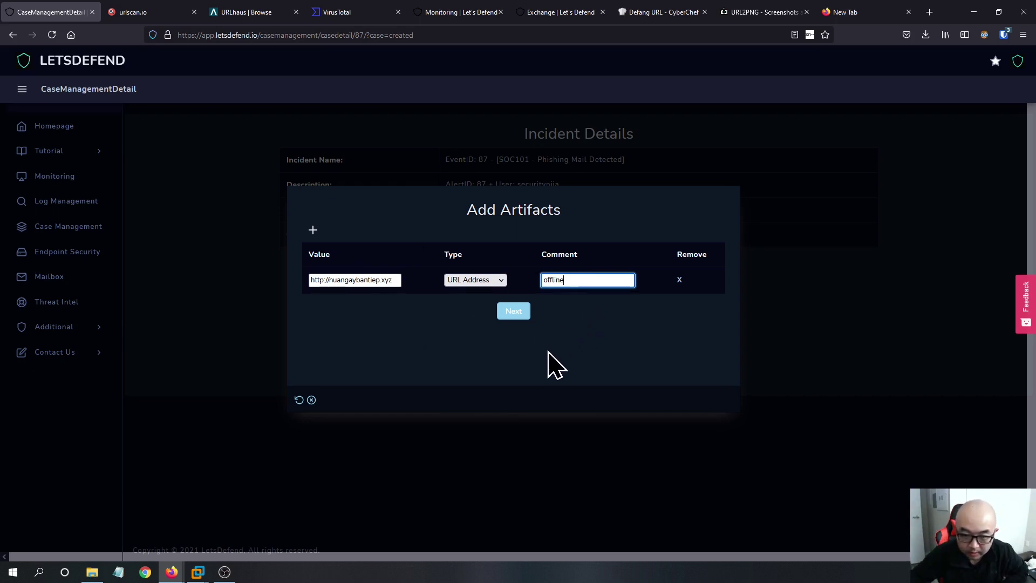
pyautogui.click(500, 282)
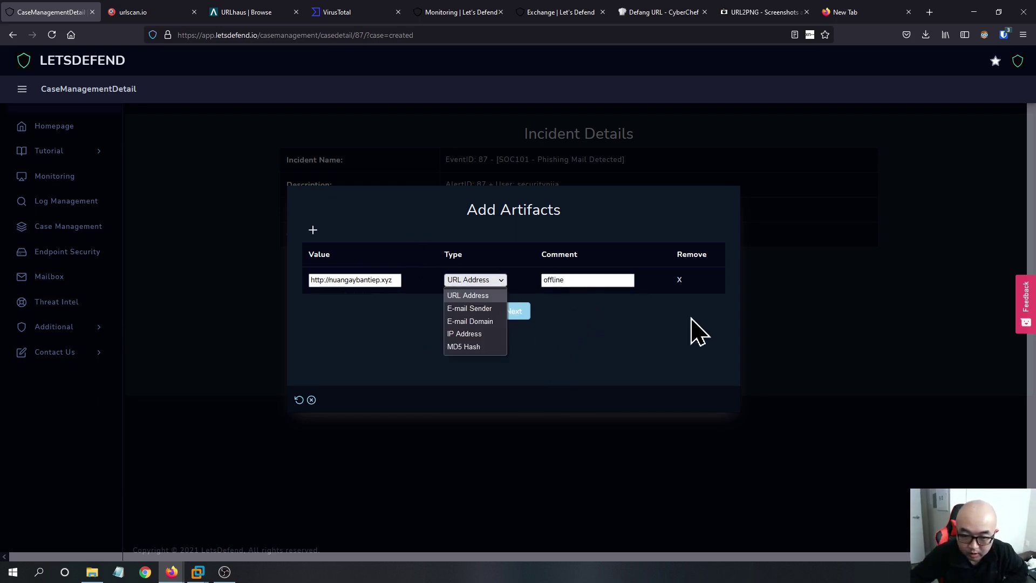
pyautogui.click(620, 318)
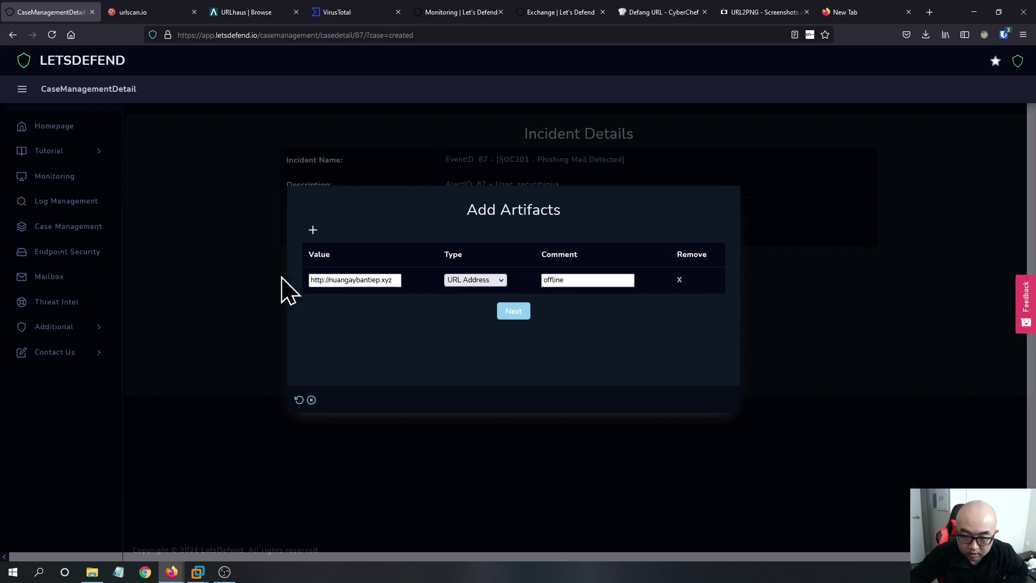
# - Add a second artifact of type E-mail Sender and fill its value with the sender's address copied from the phishing email
pyautogui.click(312, 232)
pyautogui.click(458, 309)
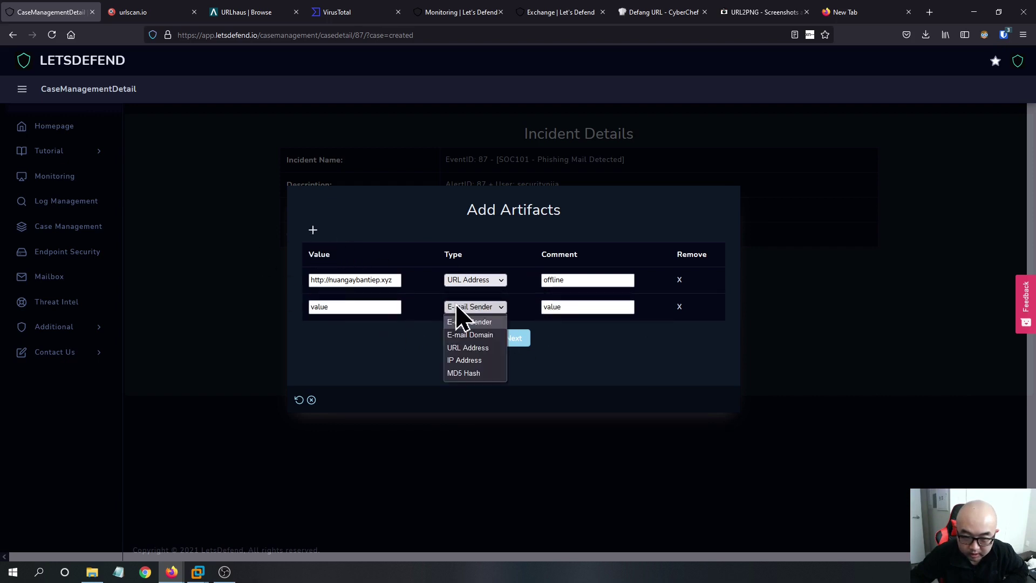
pyautogui.click(375, 370)
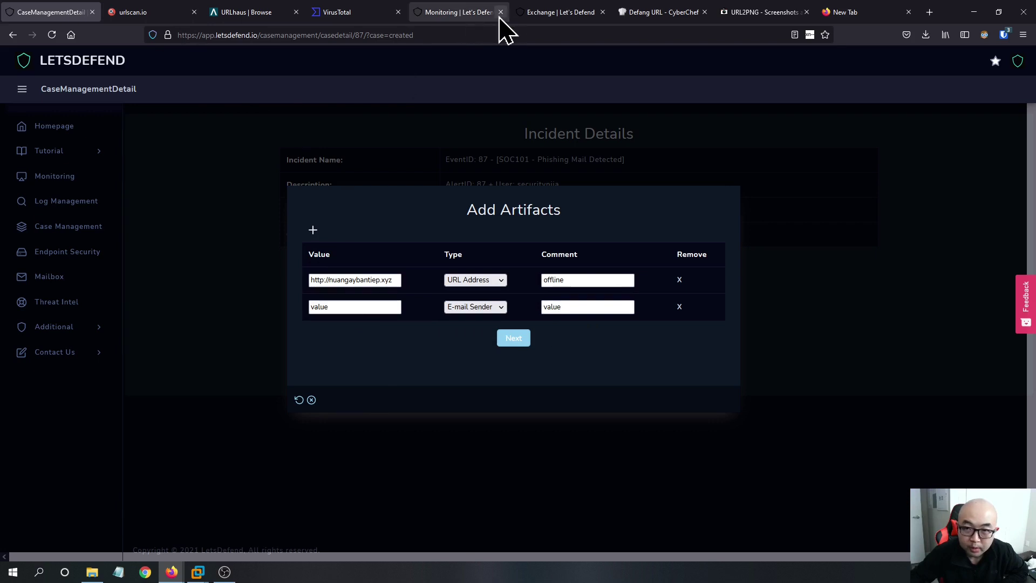
pyautogui.click(540, 13)
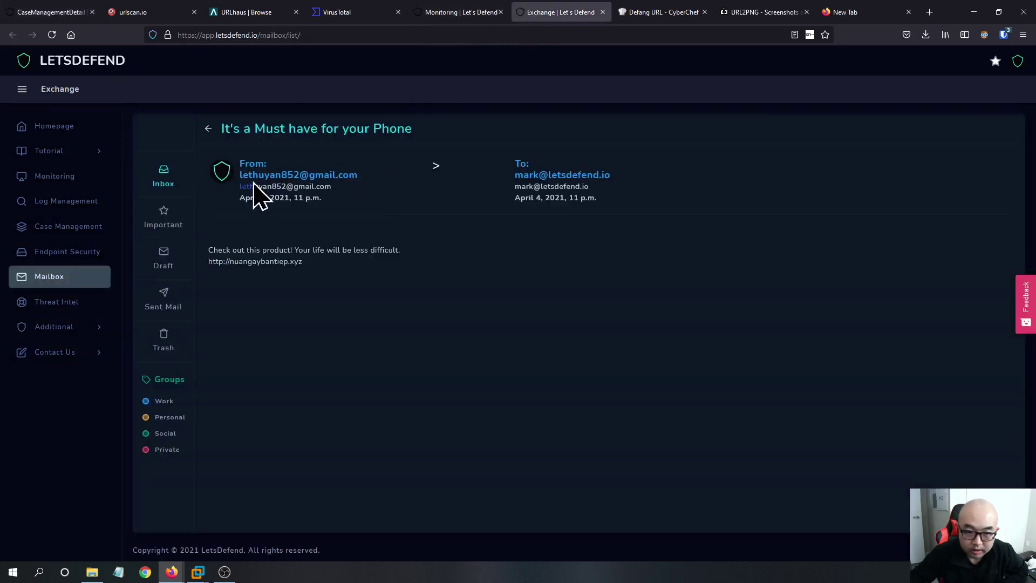
pyautogui.moveTo(261, 199); pyautogui.dragTo(243, 185)
pyautogui.click(243, 169)
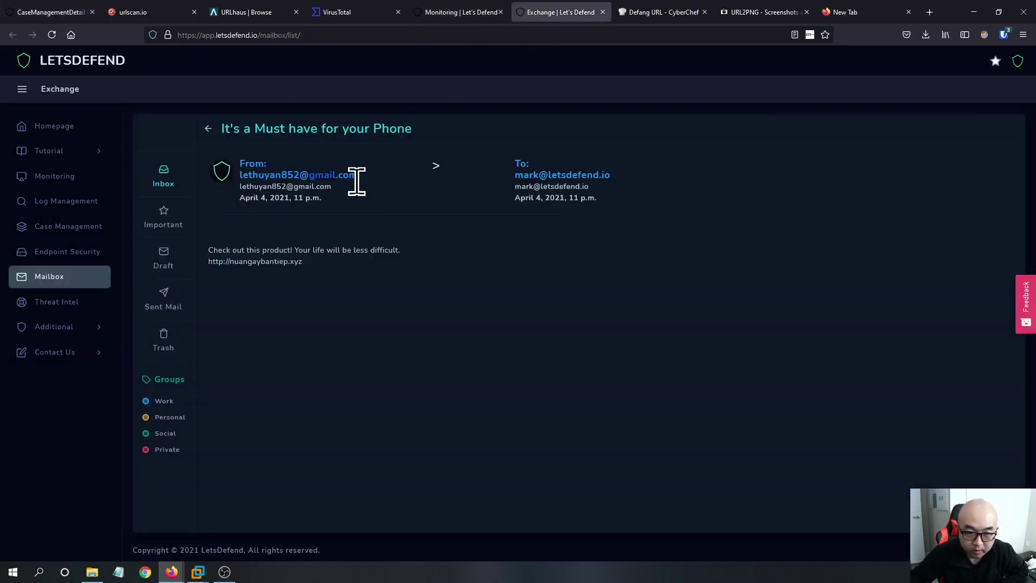
pyautogui.click(59, 14)
pyautogui.click(354, 305)
pyautogui.hotkey('ctrl', 'v')
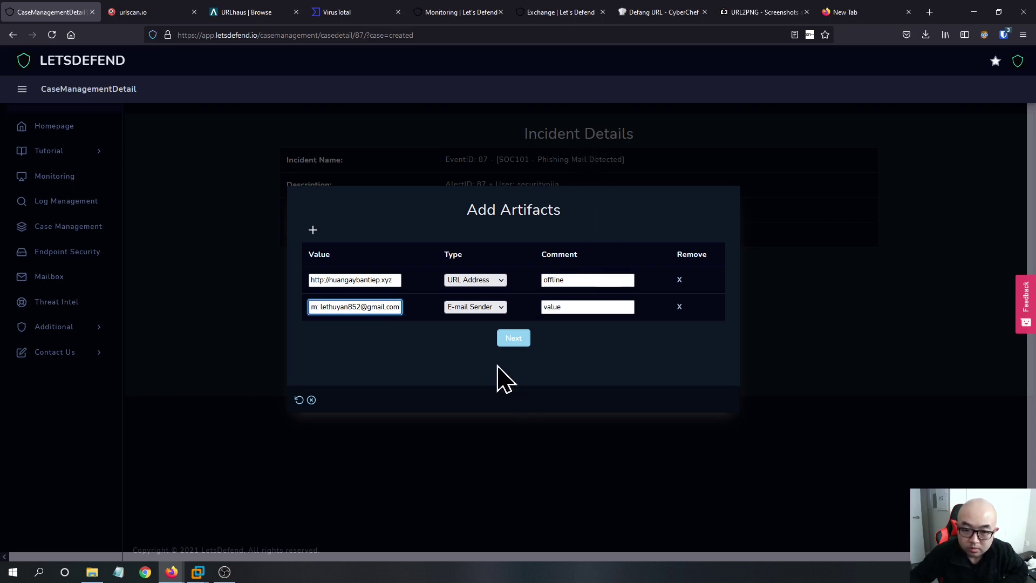
# - Add a third artifact of type E-mail Domain with the value gmail.com
pyautogui.click(313, 230)
pyautogui.click(355, 335)
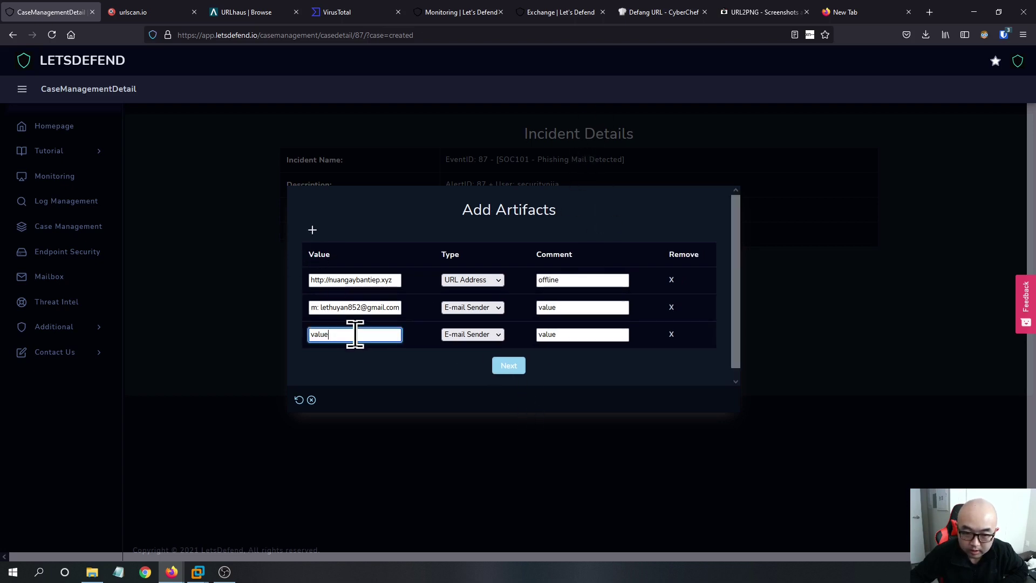
pyautogui.click(461, 337)
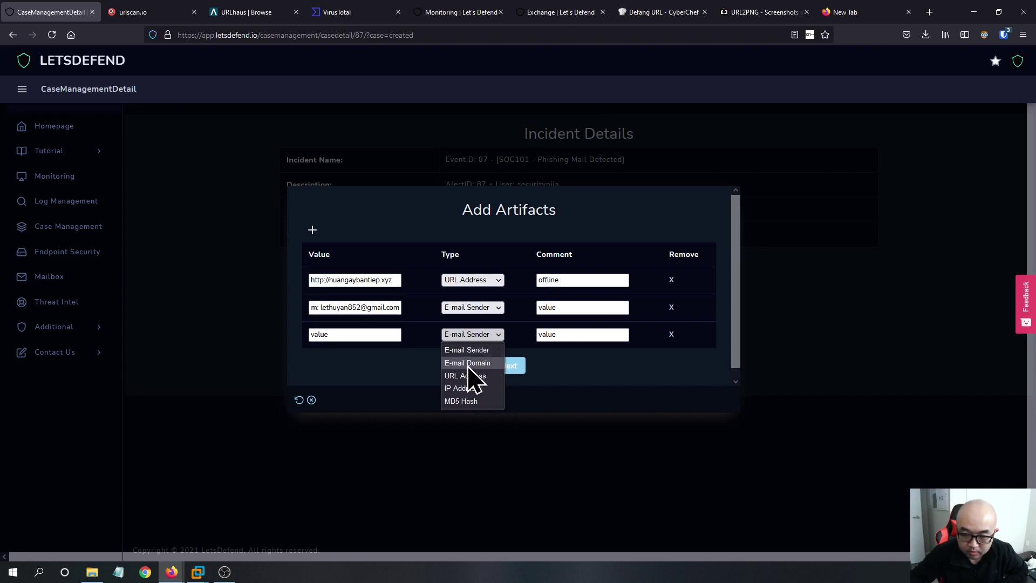
pyautogui.moveTo(361, 309); pyautogui.dragTo(419, 311)
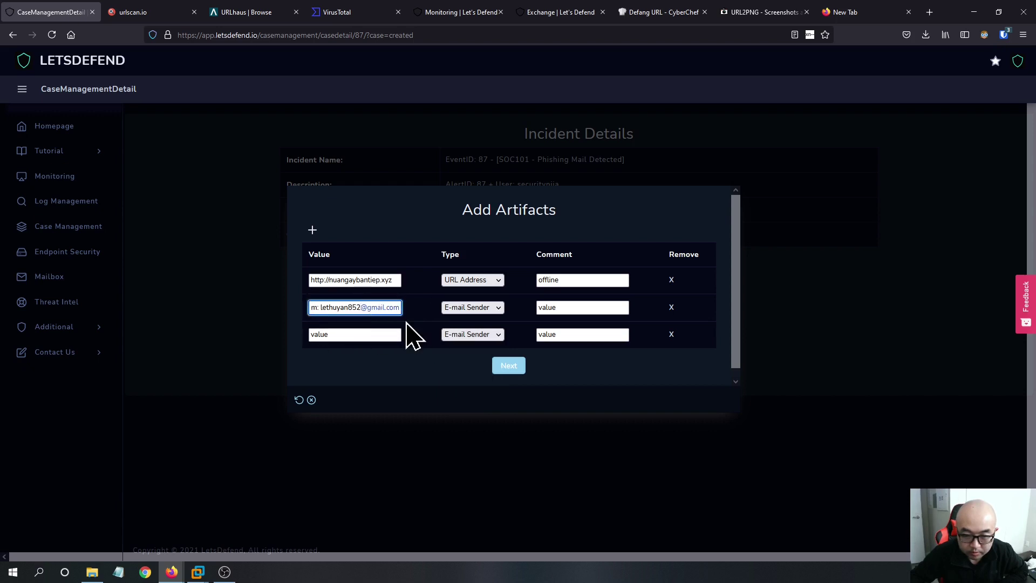
pyautogui.click(402, 309)
pyautogui.click(366, 332)
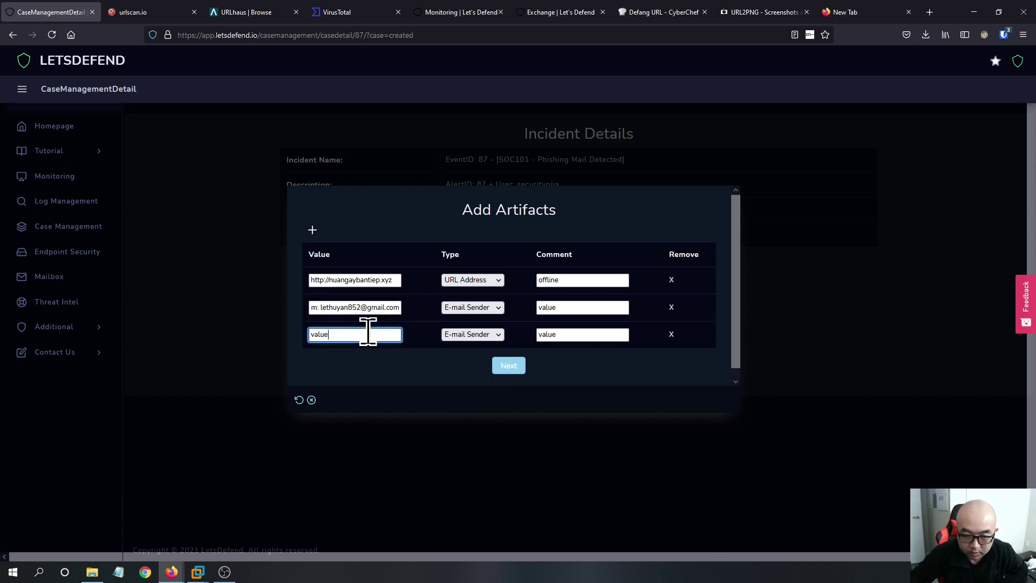
pyautogui.press('BackSpace')
pyautogui.press('BackSpace')
pyautogui.press('BackSpace')
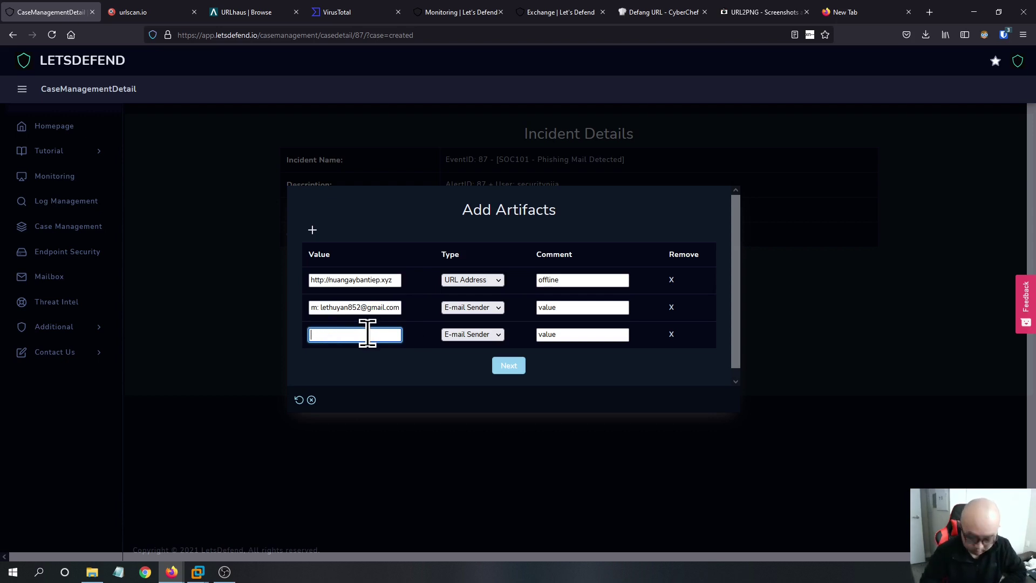
pyautogui.click(468, 335)
pyautogui.click(474, 364)
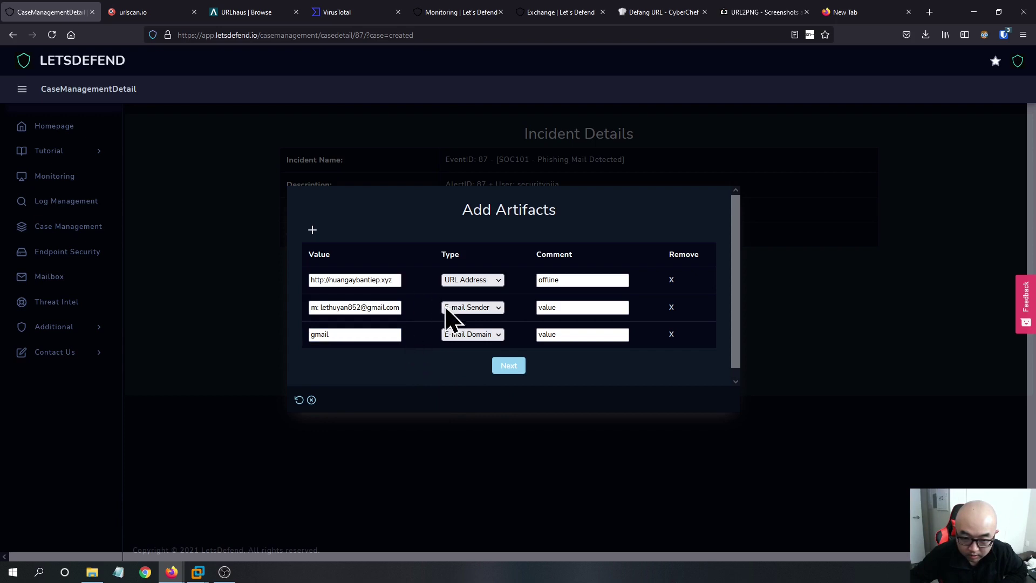
pyautogui.click(361, 335)
pyautogui.write('.com')
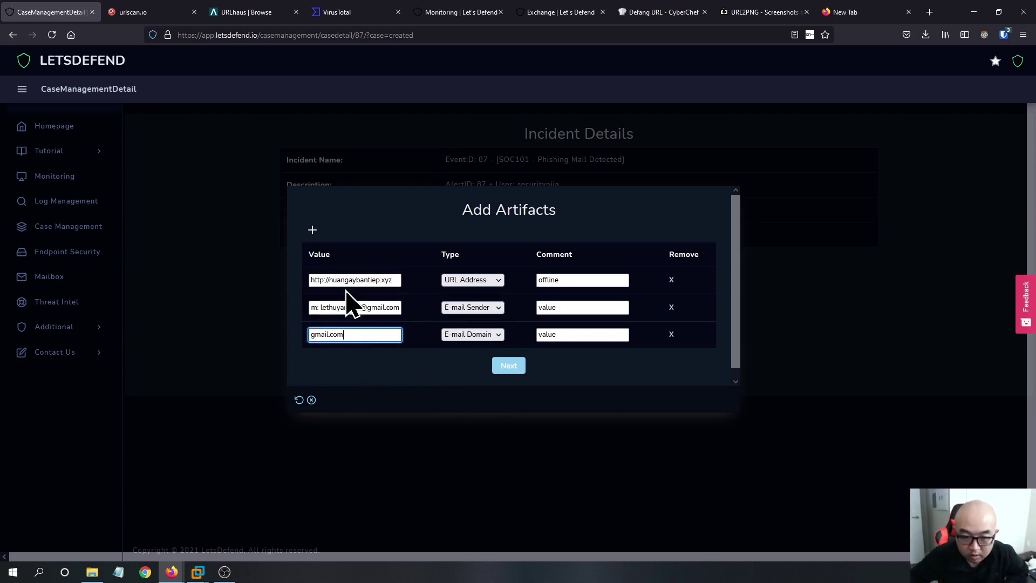
# - Add a fourth artifact of type IP Address with the value 192.64.119.190, the serving IP address from the URL's VirusTotal details
pyautogui.click(312, 231)
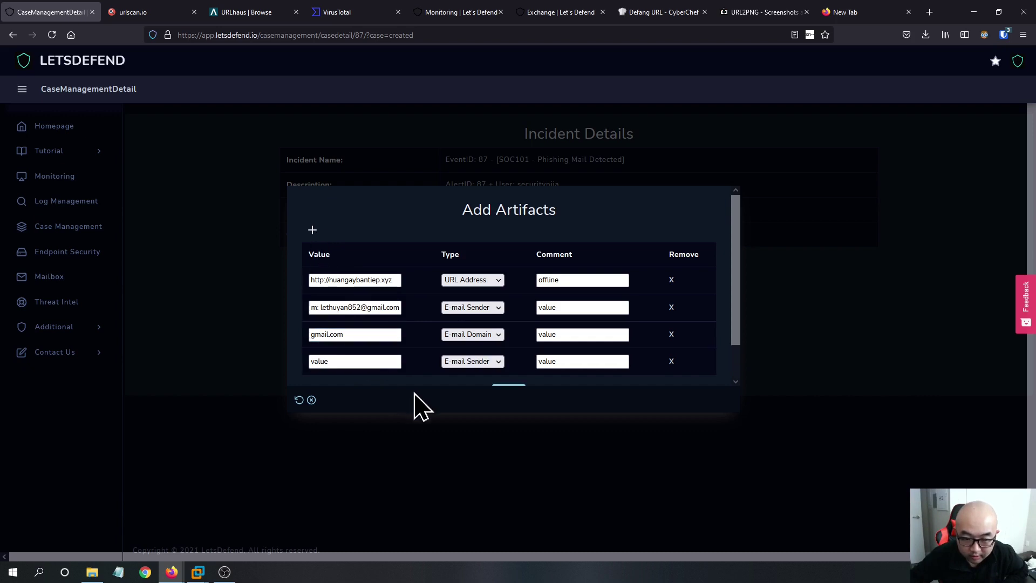
pyautogui.click(482, 363)
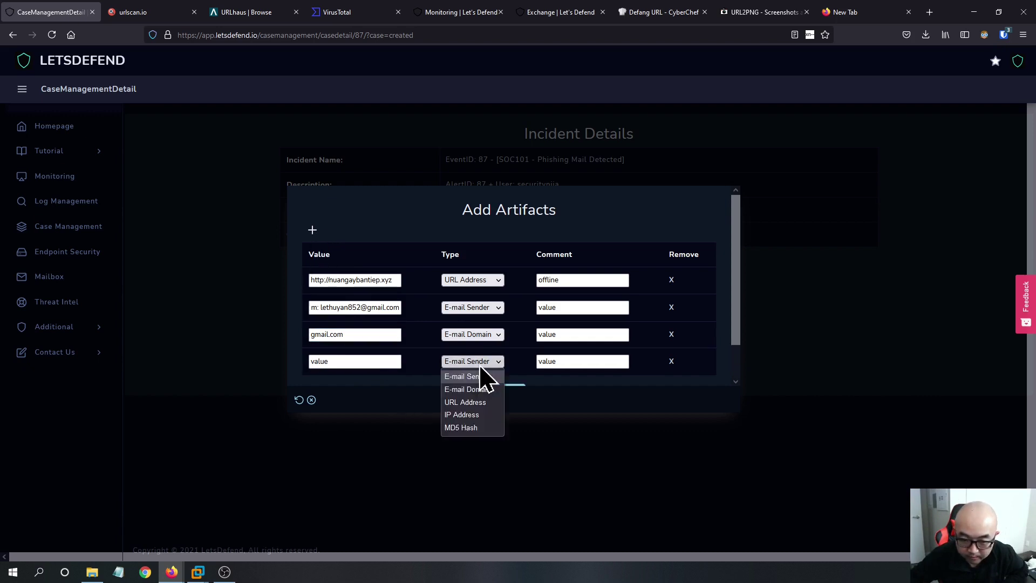
pyautogui.click(483, 415)
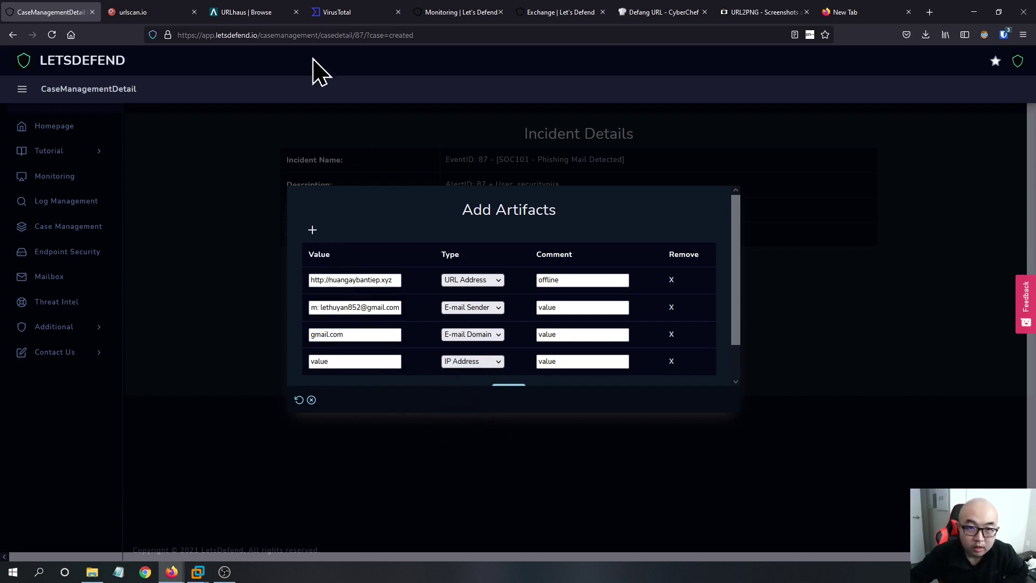
pyautogui.click(351, 12)
pyautogui.click(271, 219)
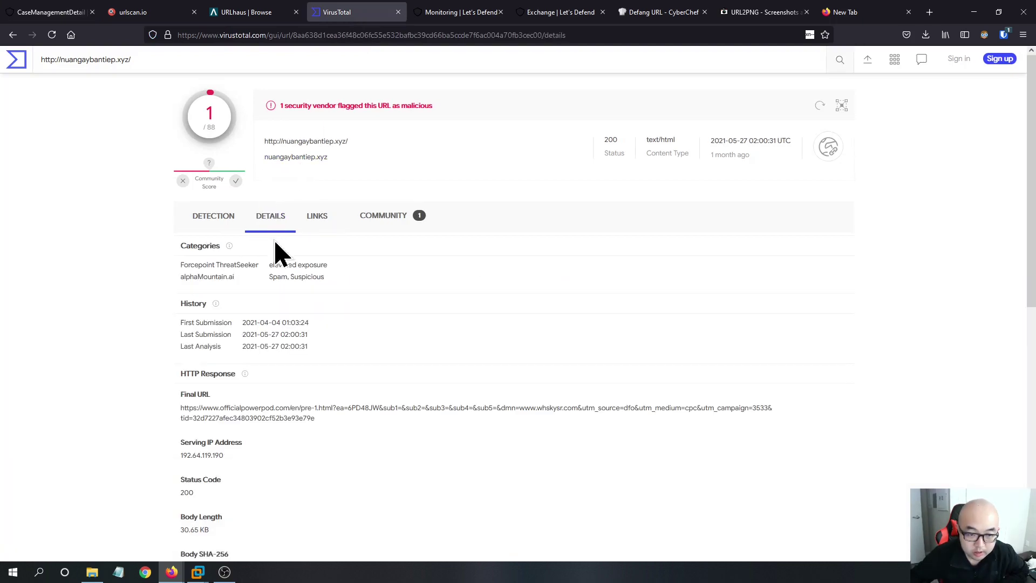
pyautogui.scroll(-3, 318, 310)
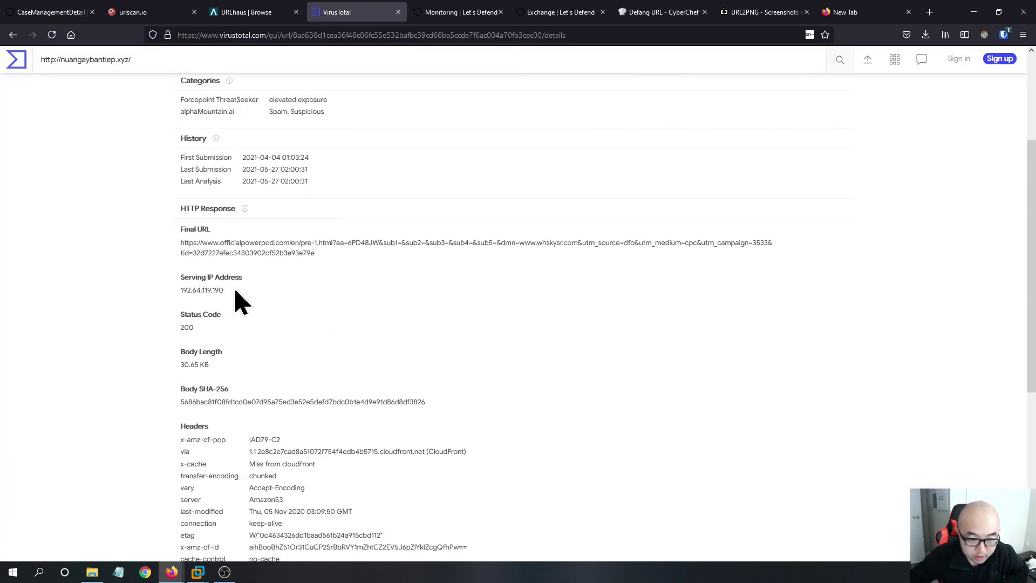
pyautogui.moveTo(223, 291); pyautogui.dragTo(184, 294)
pyautogui.click(183, 293)
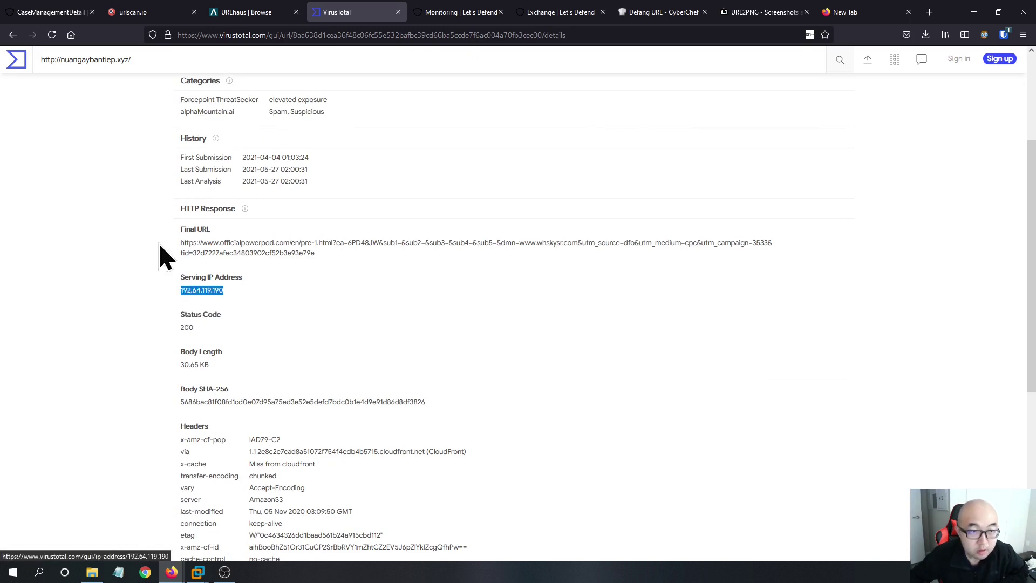
pyautogui.click(50, 11)
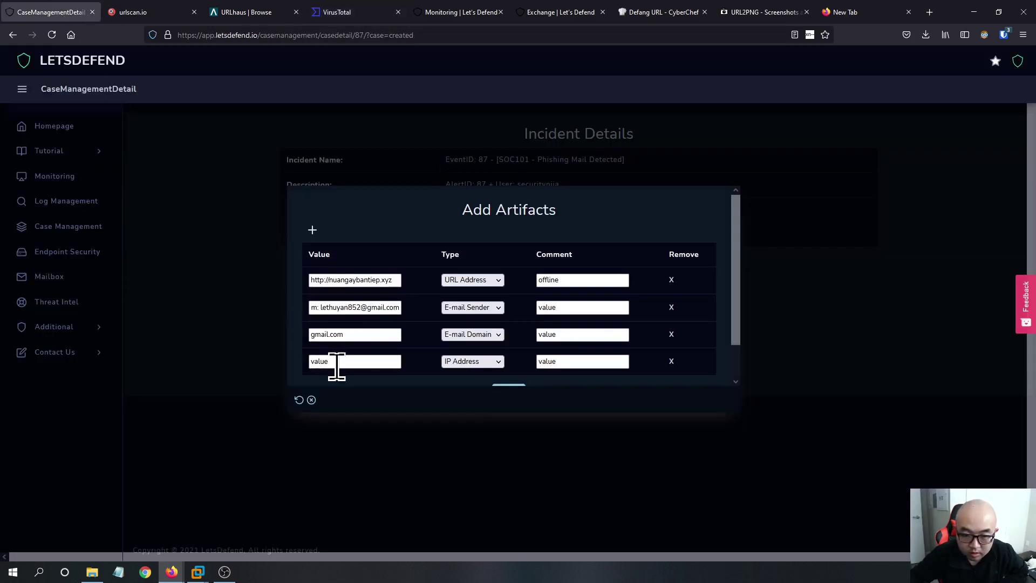
pyautogui.click(337, 367)
pyautogui.write('192.64.119.190')
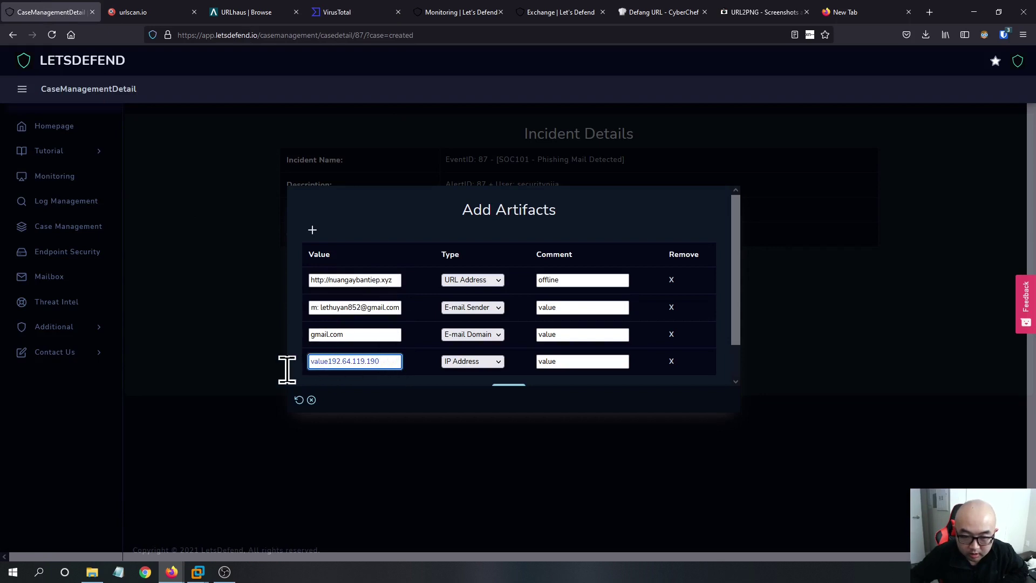
pyautogui.write('192.64.119.190')
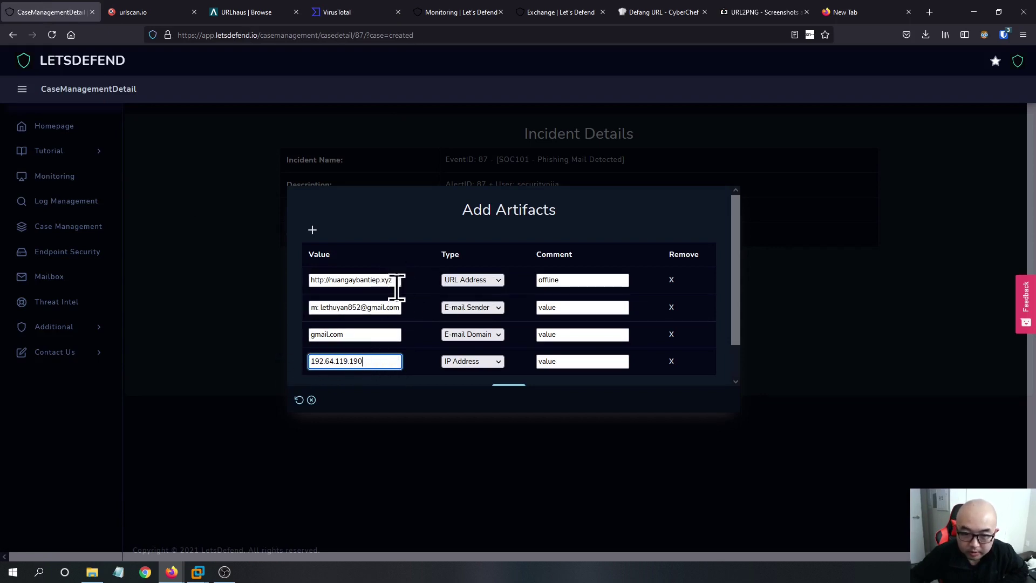
# - Replace the URL artifact's value with the defanged URL hxxp[://]nuangaybantiep[.]xyz copied from the CyberChef output
pyautogui.moveTo(398, 282); pyautogui.dragTo(226, 278)
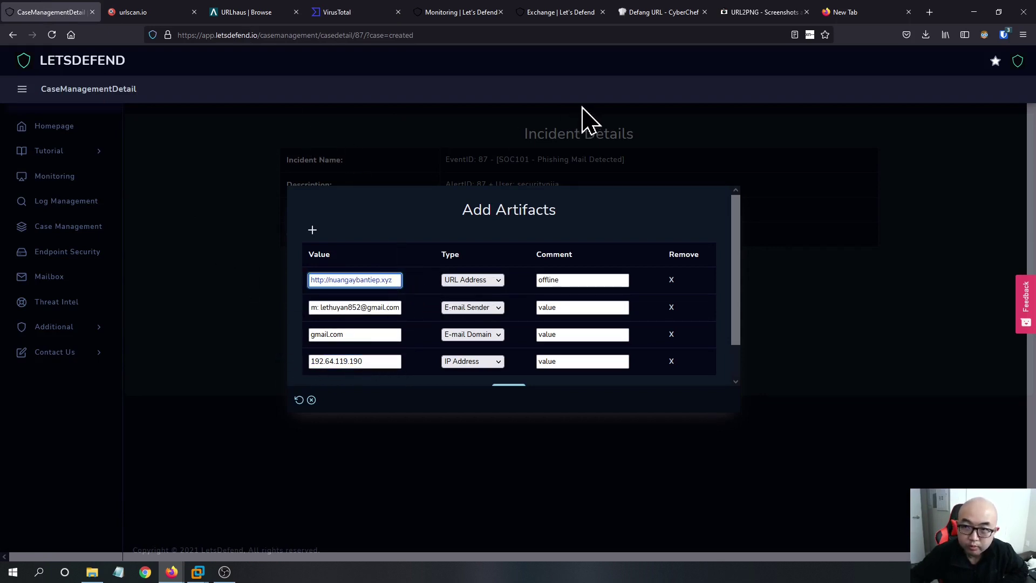
pyautogui.click(643, 13)
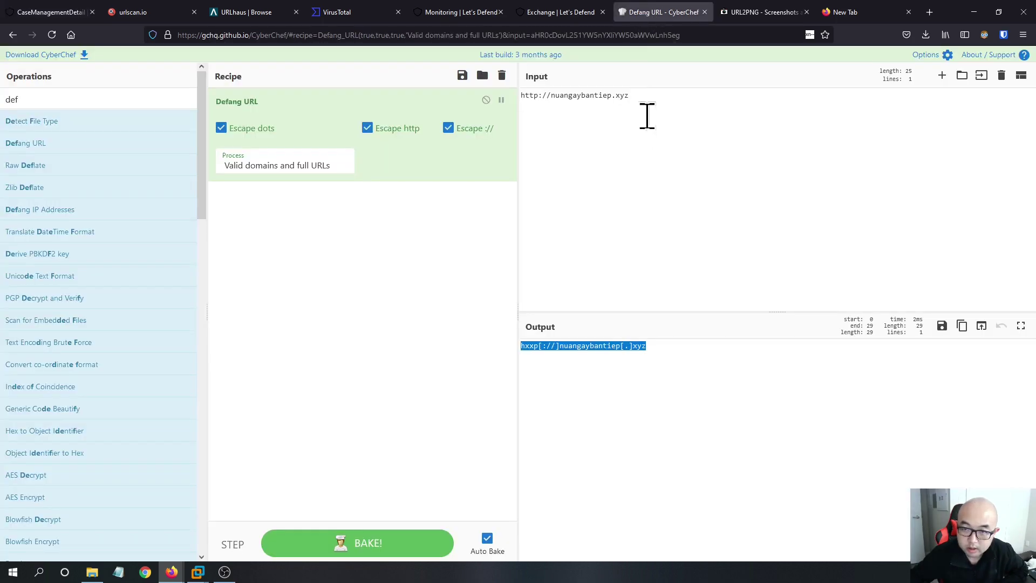
pyautogui.click(673, 350)
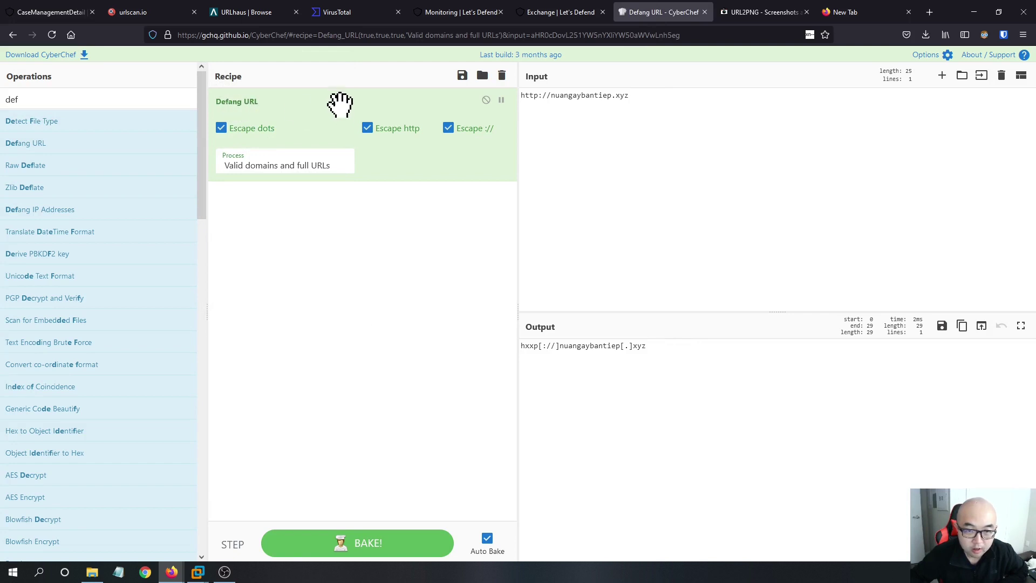
pyautogui.moveTo(674, 350); pyautogui.dragTo(488, 348)
pyautogui.hotkey('ctrl', 'c')
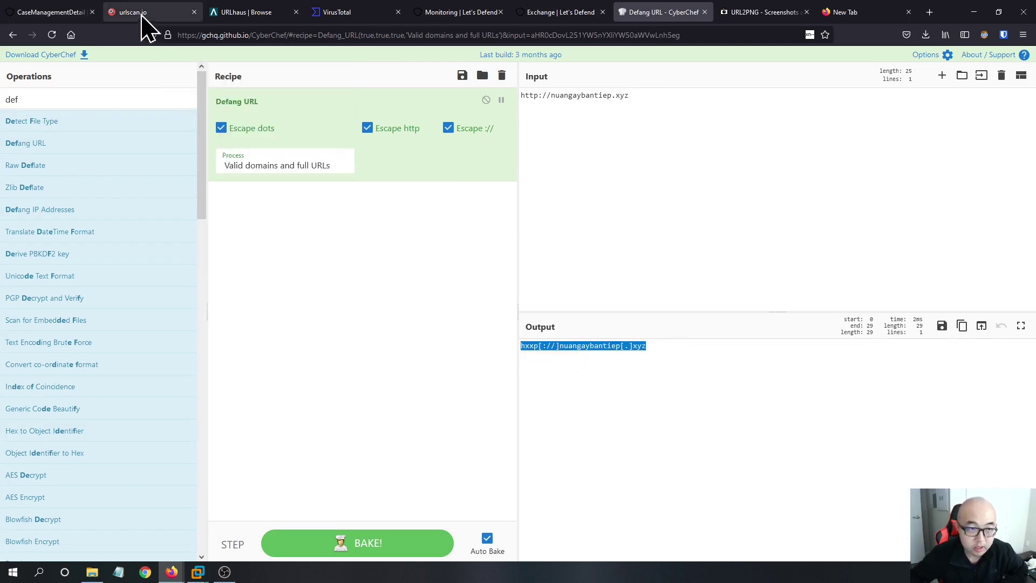
pyautogui.click(66, 13)
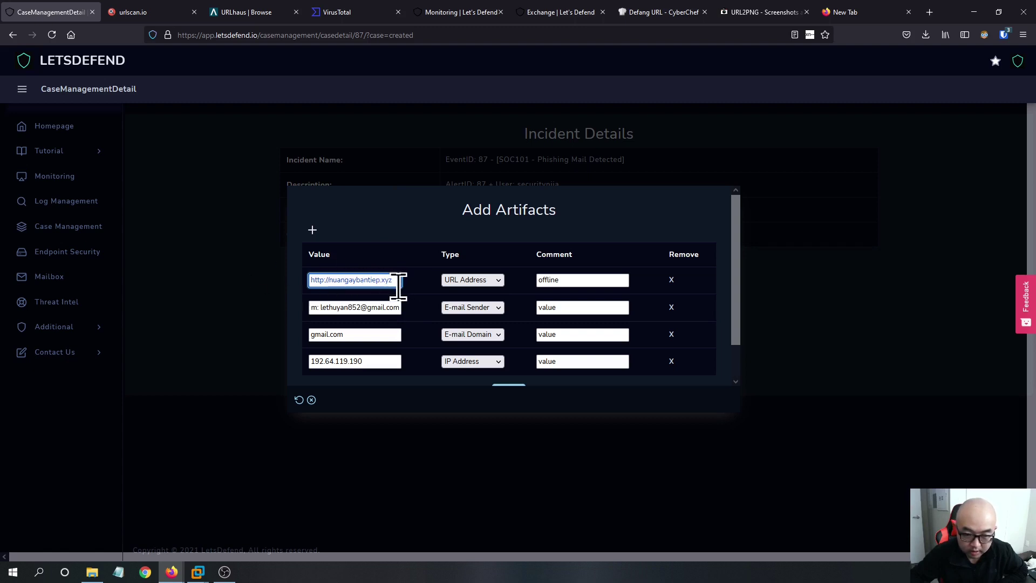
pyautogui.hotkey('ctrl', 'v')
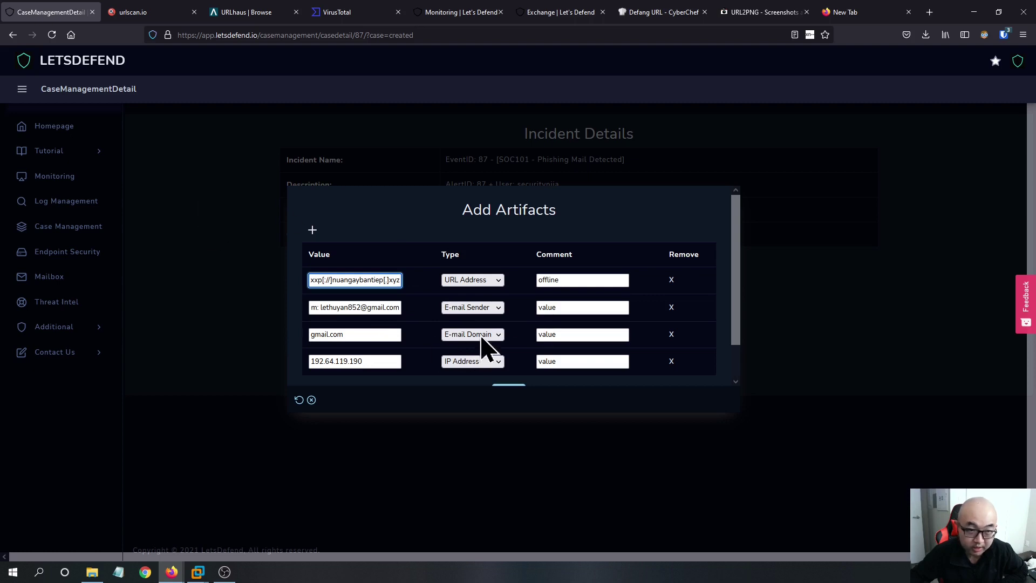
# - Submit the list of artifacts and continue to the playbook's mail delivery question
pyautogui.click(496, 365)
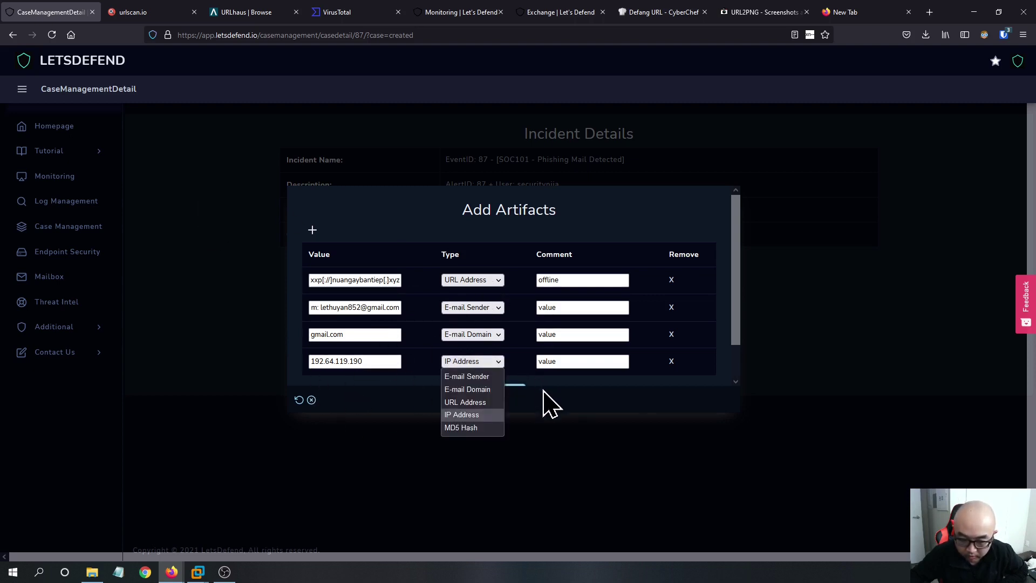
pyautogui.click(374, 390)
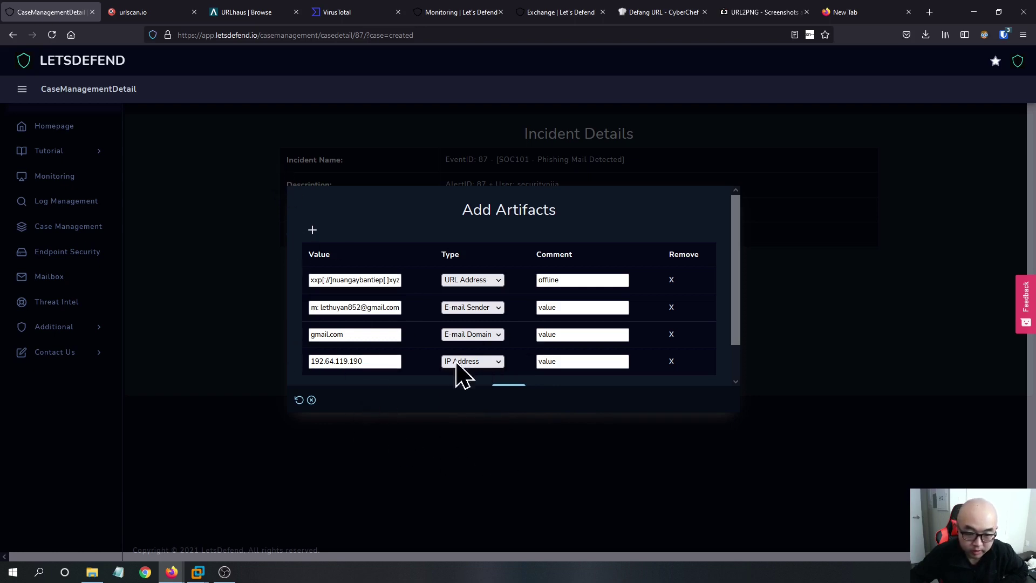
pyautogui.scroll(-1, 581, 378)
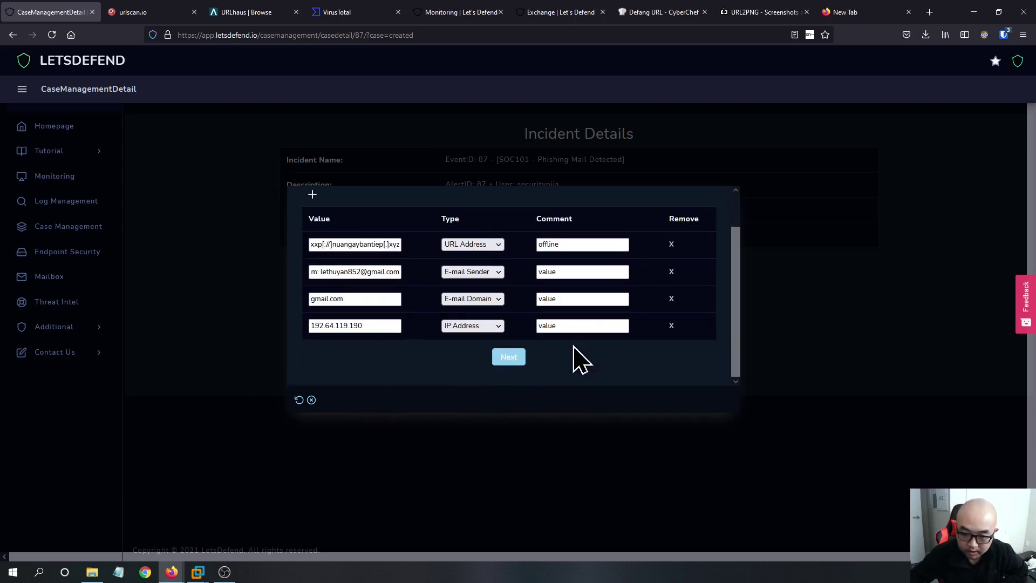
pyautogui.click(511, 360)
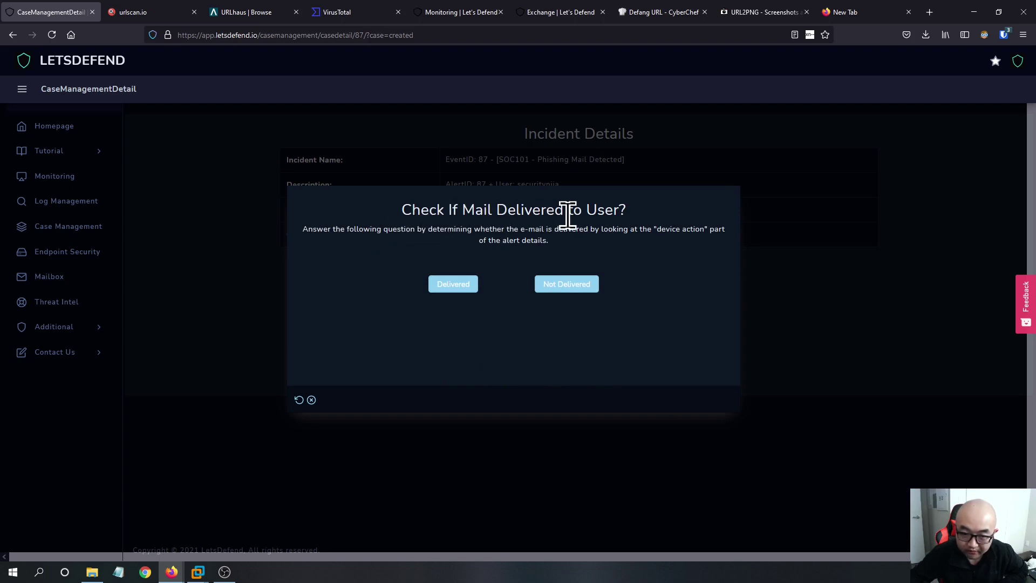
# - Answer the mail delivery question with Delivered and delete the malicious email from the recipient's mailbox
pyautogui.click(456, 289)
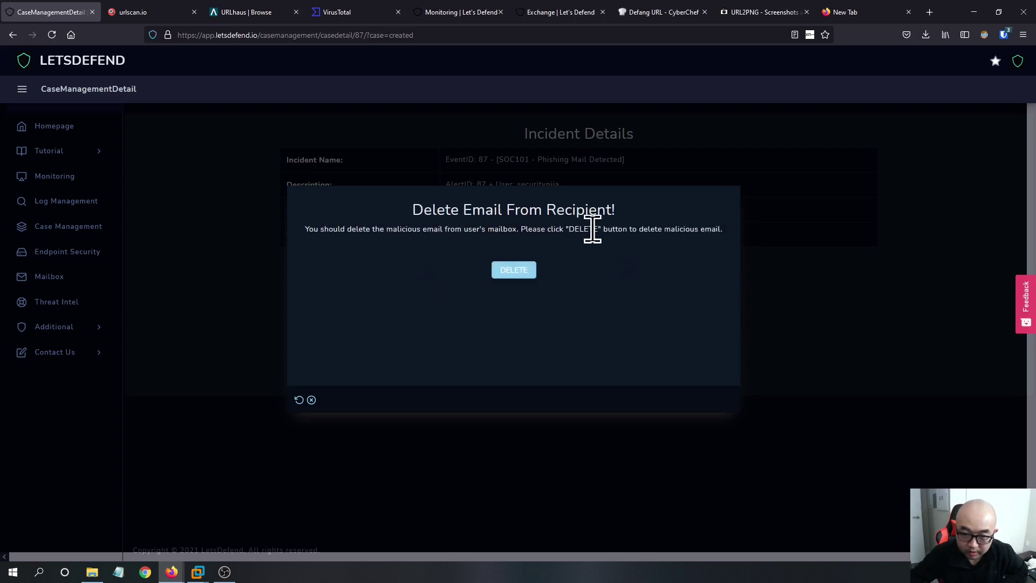
pyautogui.click(507, 271)
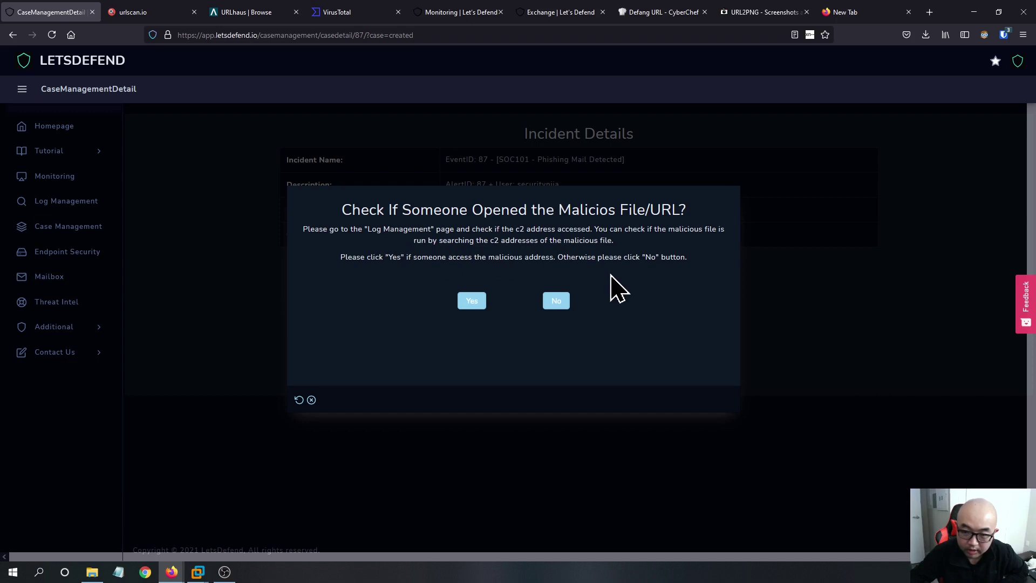
pyautogui.rightClick(57, 260)
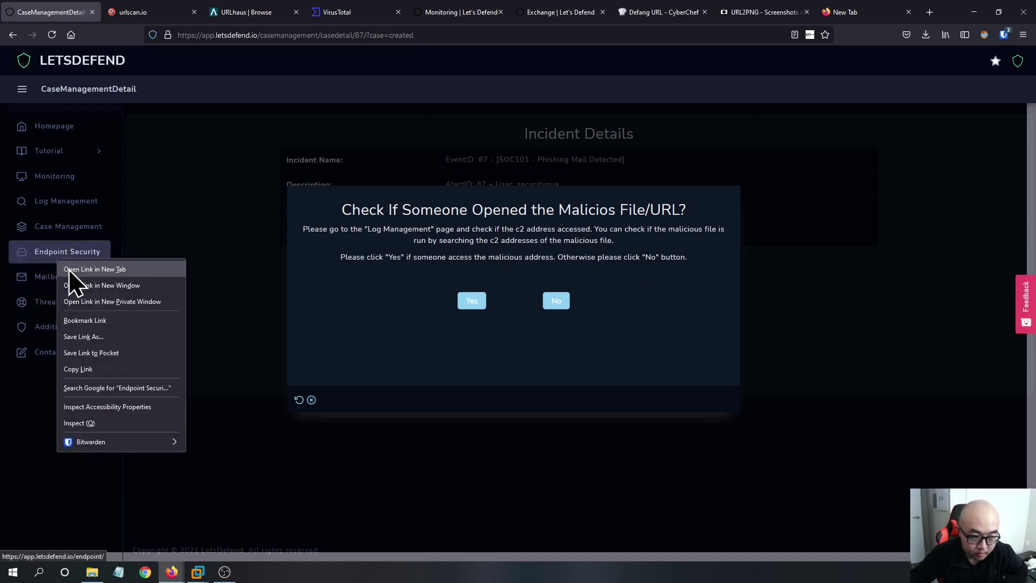
pyautogui.click(76, 269)
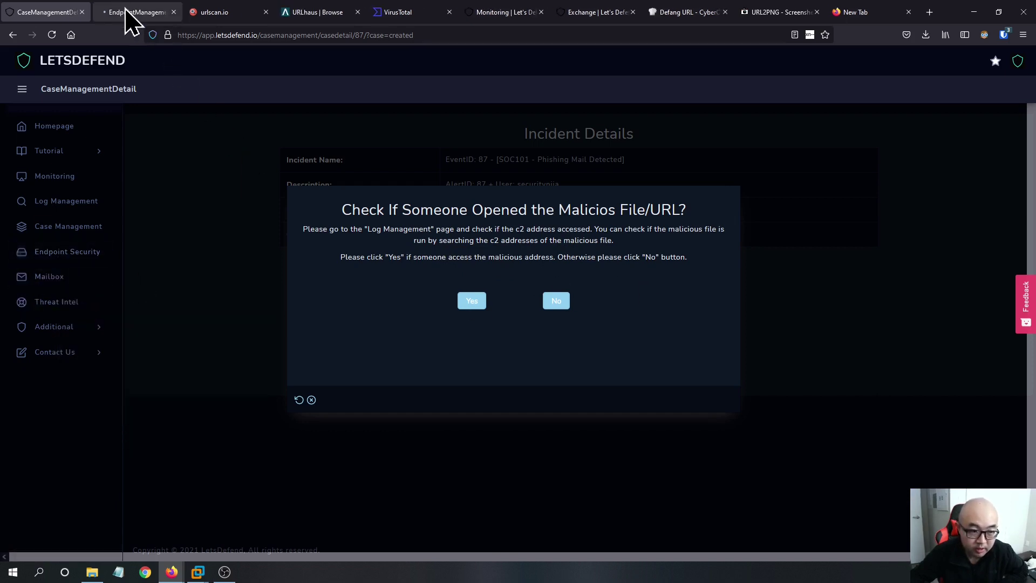
pyautogui.click(147, 12)
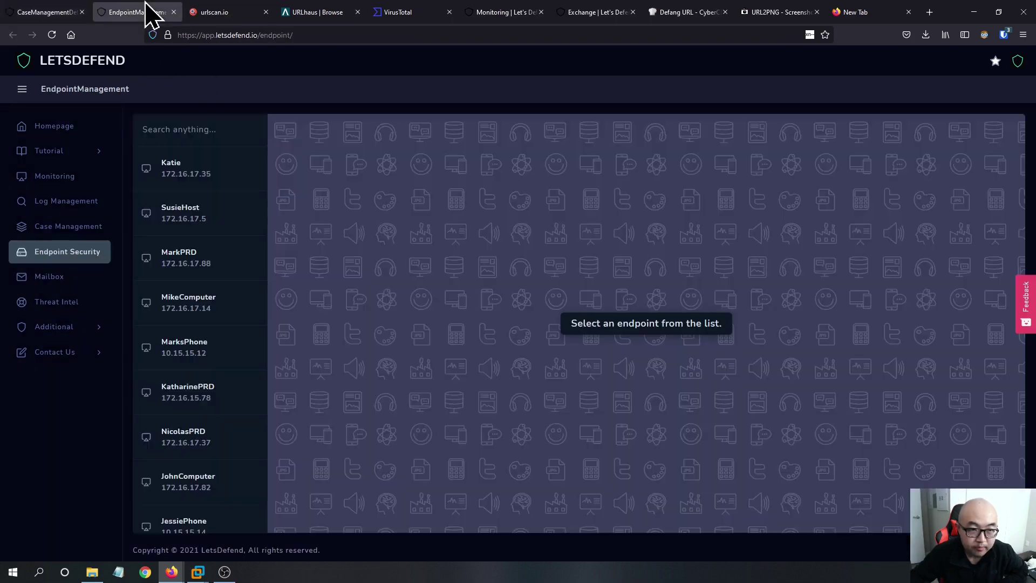
pyautogui.click(173, 12)
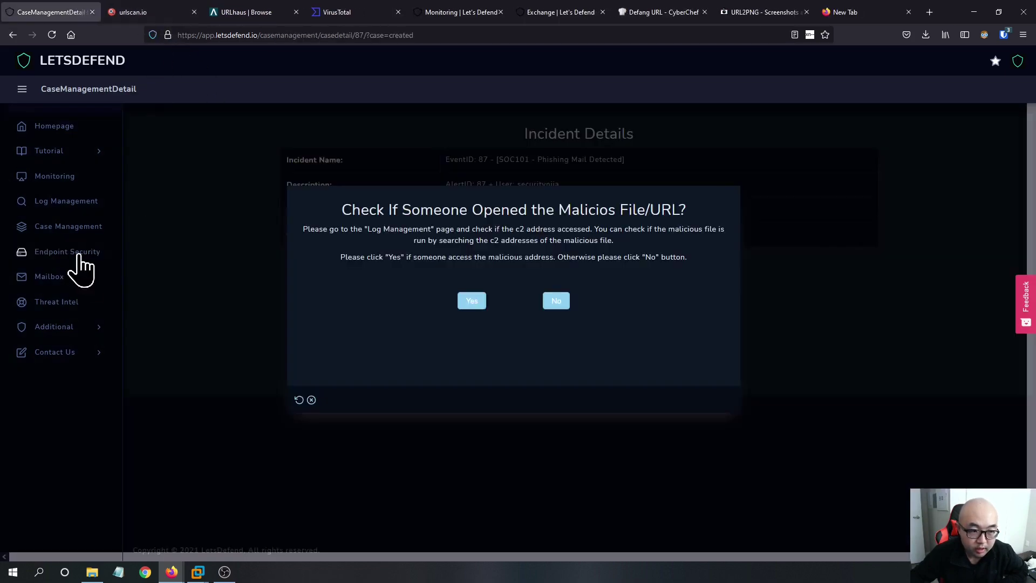
# - Open Log Management in a separate browser tab and review the alert details and the URL in the phishing email
pyautogui.rightClick(67, 203)
pyautogui.click(81, 214)
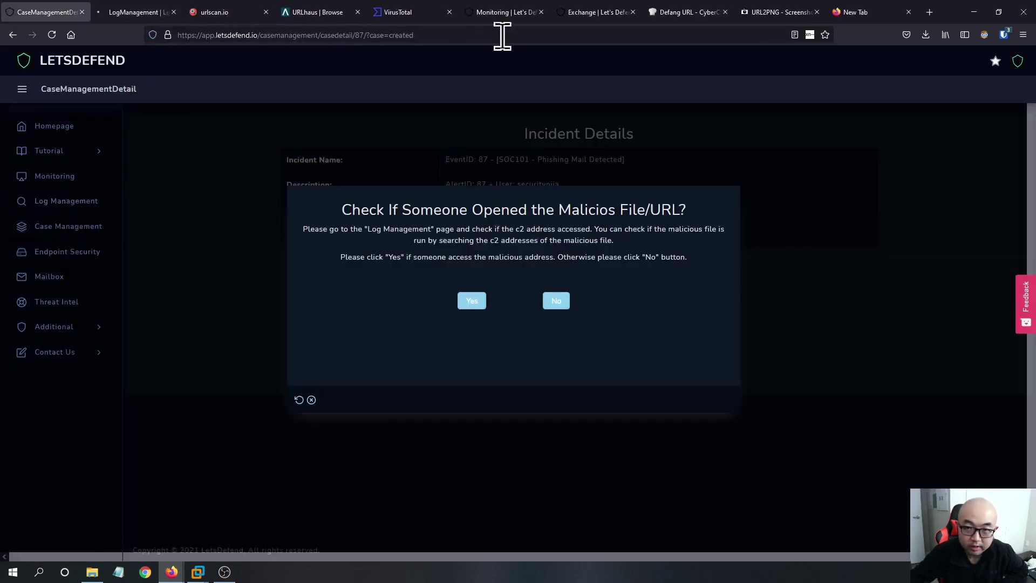
pyautogui.click(500, 12)
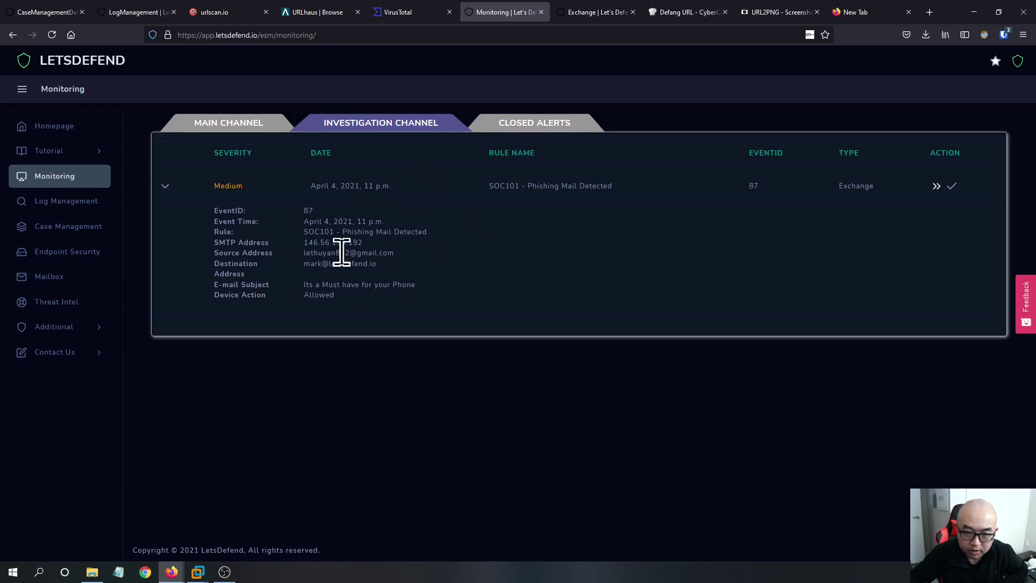
pyautogui.click(597, 5)
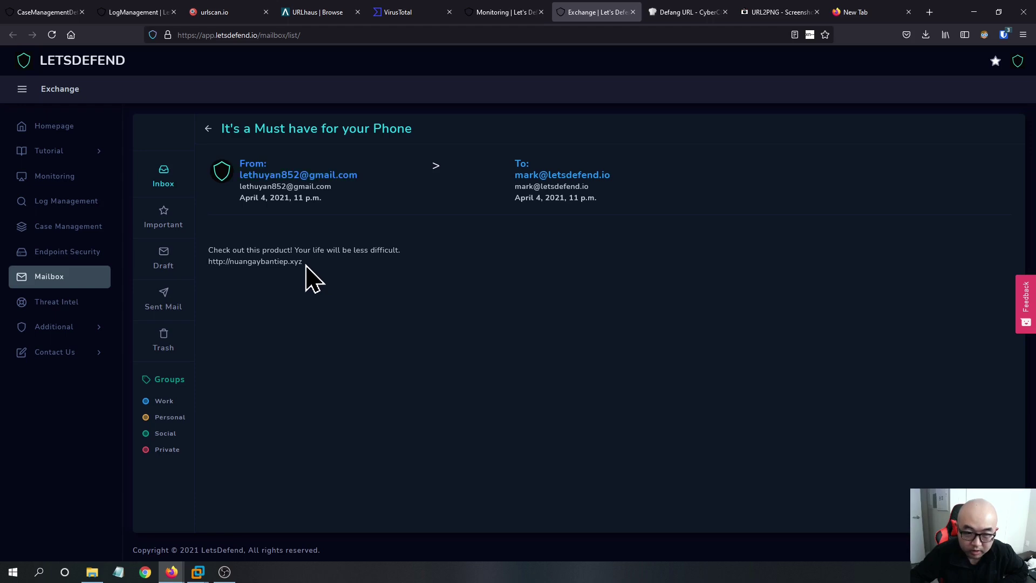
pyautogui.moveTo(306, 266); pyautogui.dragTo(211, 273)
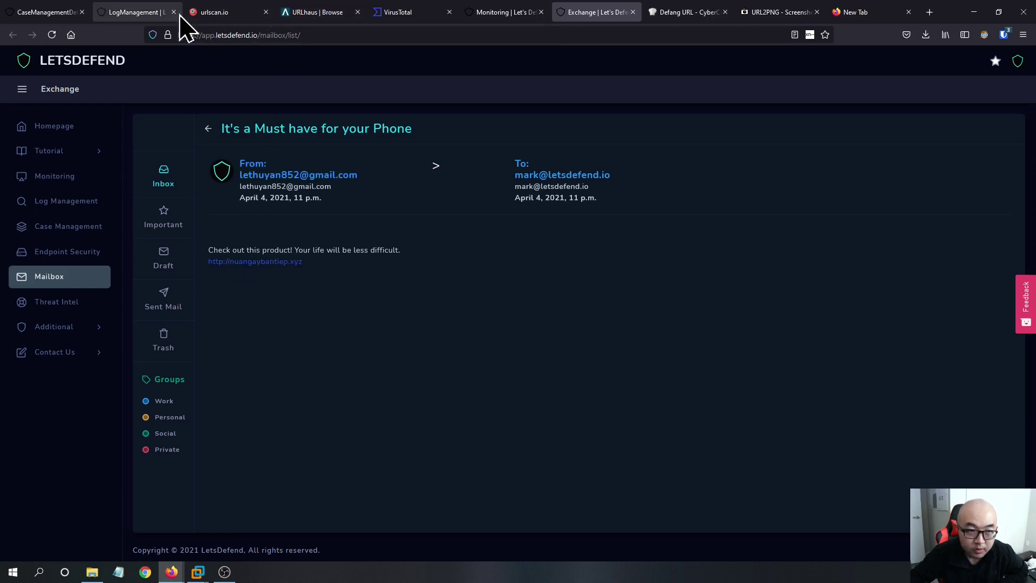
pyautogui.click(123, 19)
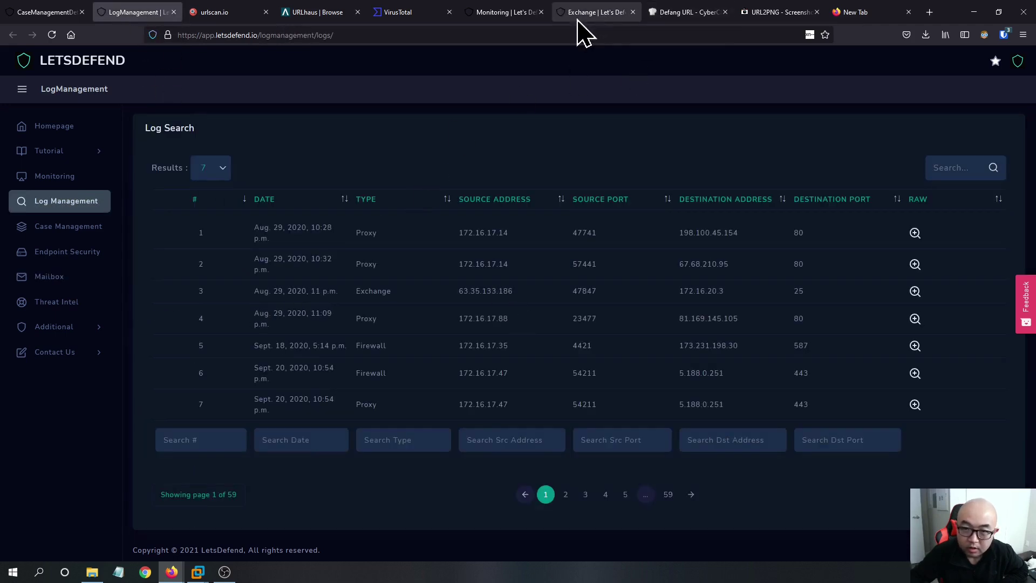
# - Search the logs for 192.64.119.190, the serving IP address copied from the URL's VirusTotal details
pyautogui.click(400, 13)
pyautogui.rightClick(207, 295)
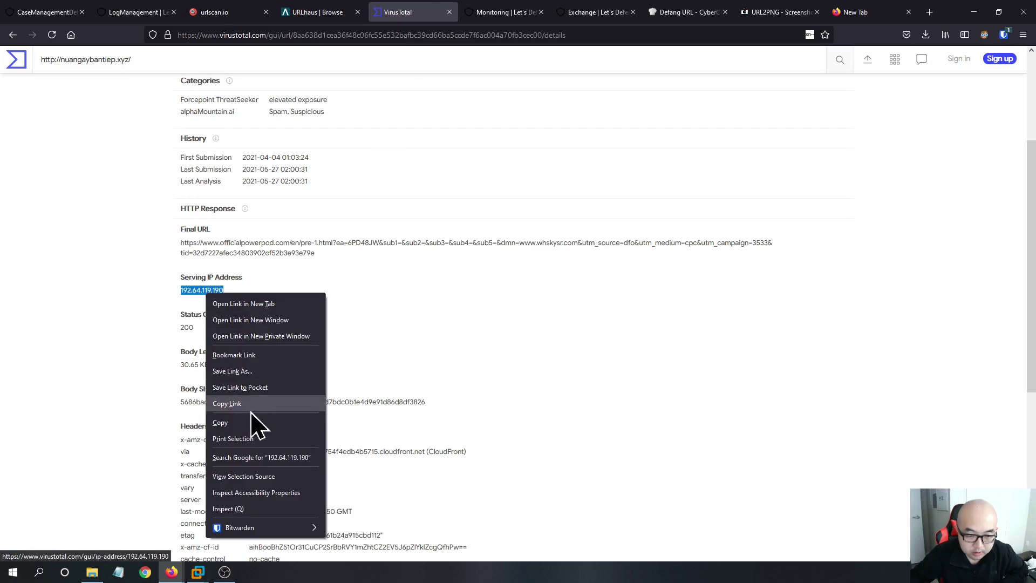
pyautogui.click(253, 443)
pyautogui.click(595, 17)
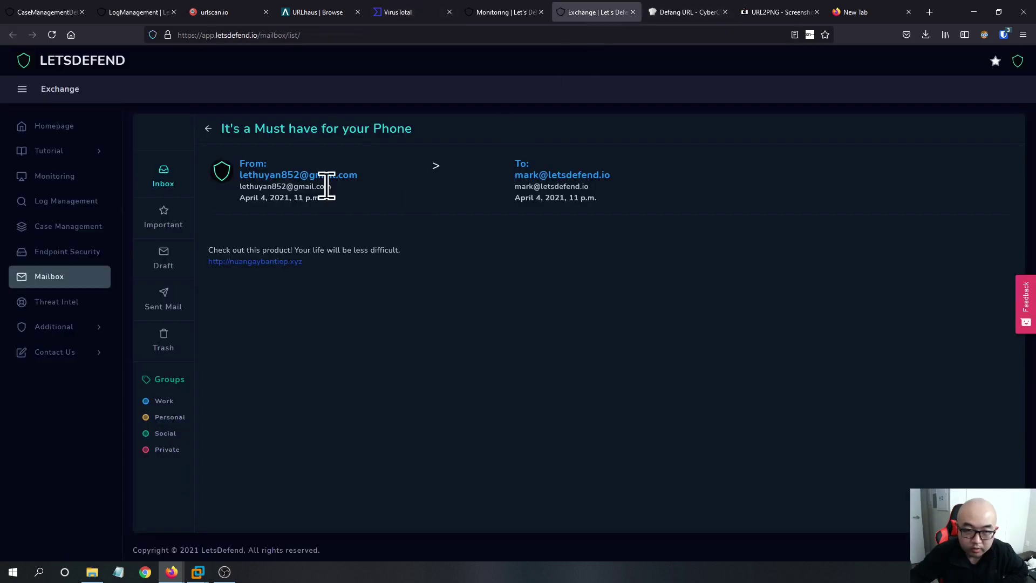
pyautogui.click(510, 14)
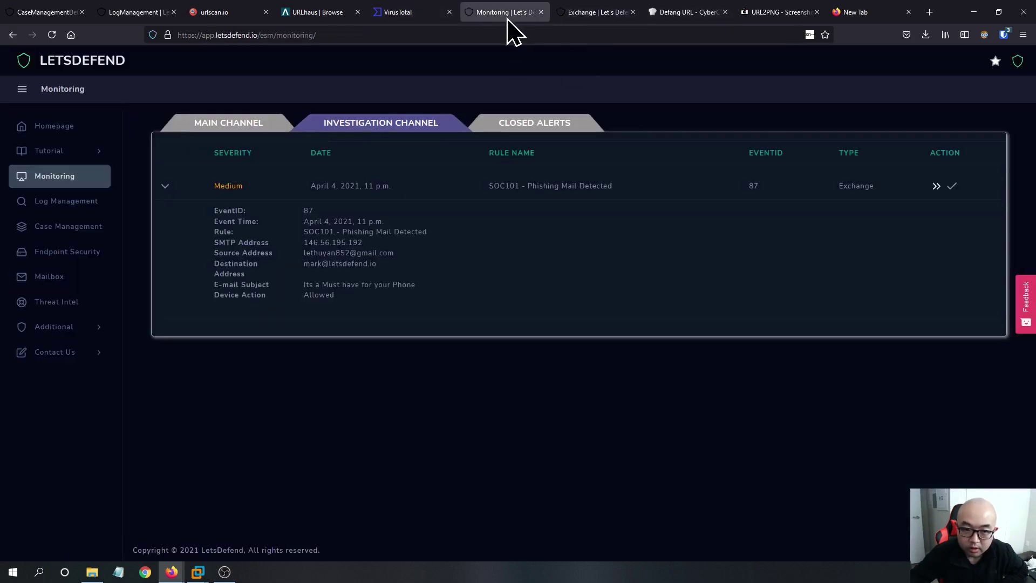
pyautogui.click(146, 14)
pyautogui.click(969, 172)
pyautogui.hotkey('ctrl', 'v')
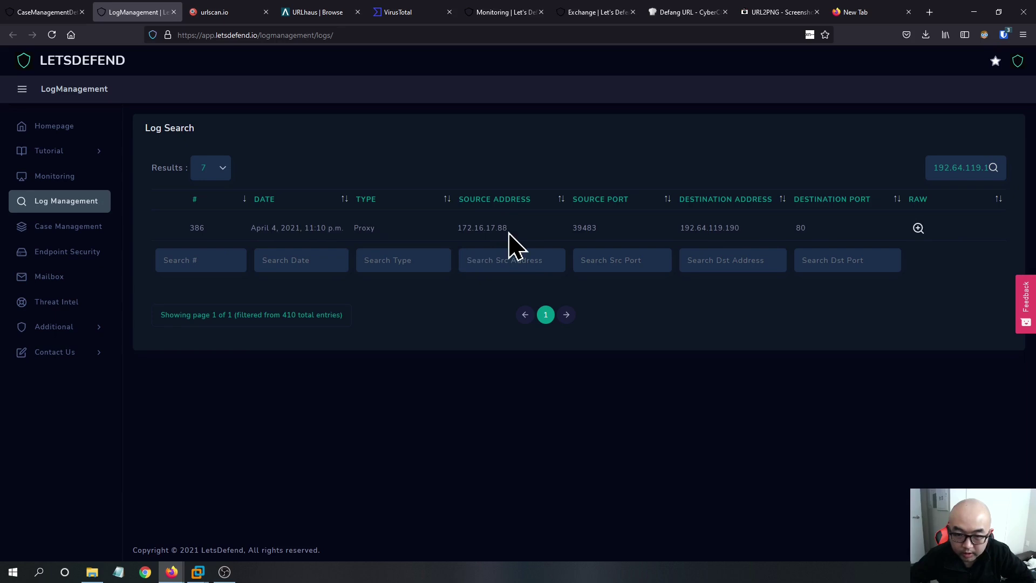
# - Compare the date and time of the matching proxy log entry with the event time of alert 87
pyautogui.click(49, 12)
pyautogui.click(116, 15)
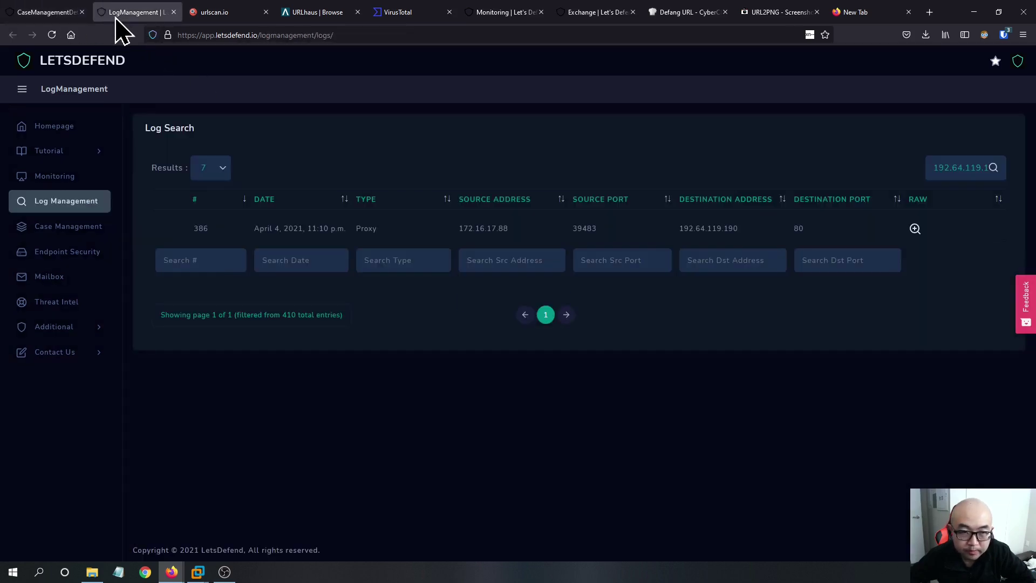
pyautogui.click(491, 16)
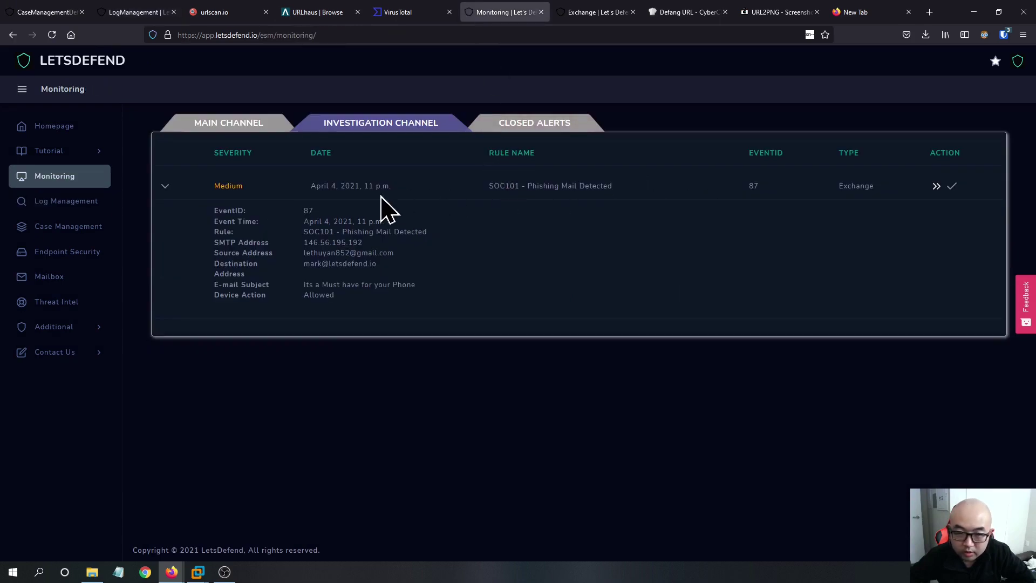
pyautogui.click(126, 16)
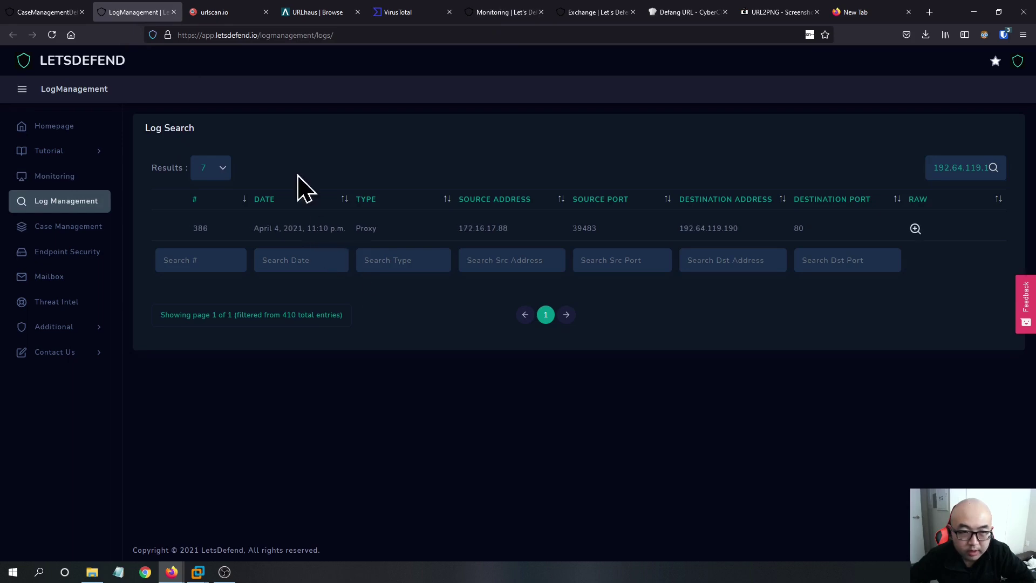
pyautogui.click(502, 14)
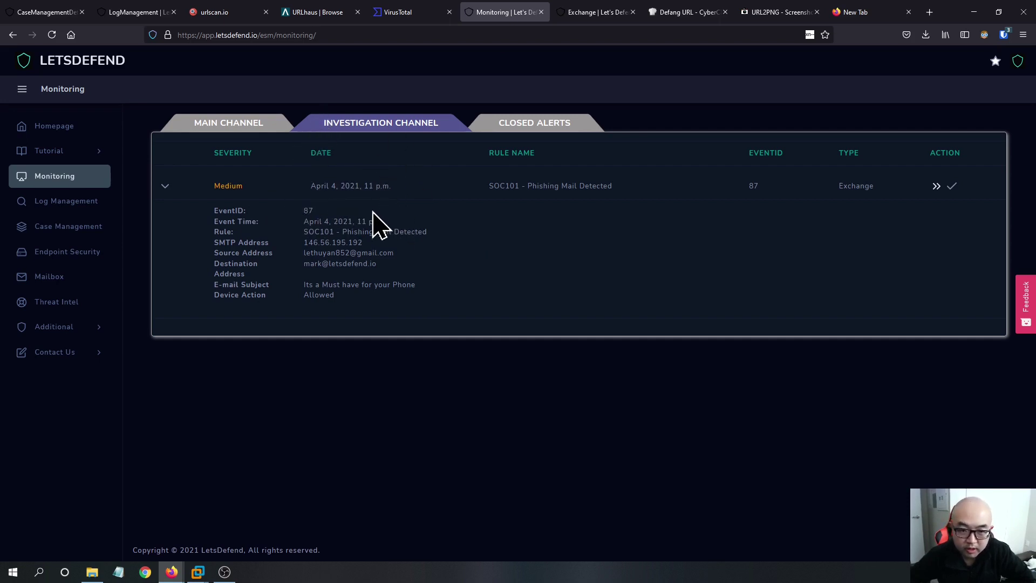
pyautogui.click(140, 13)
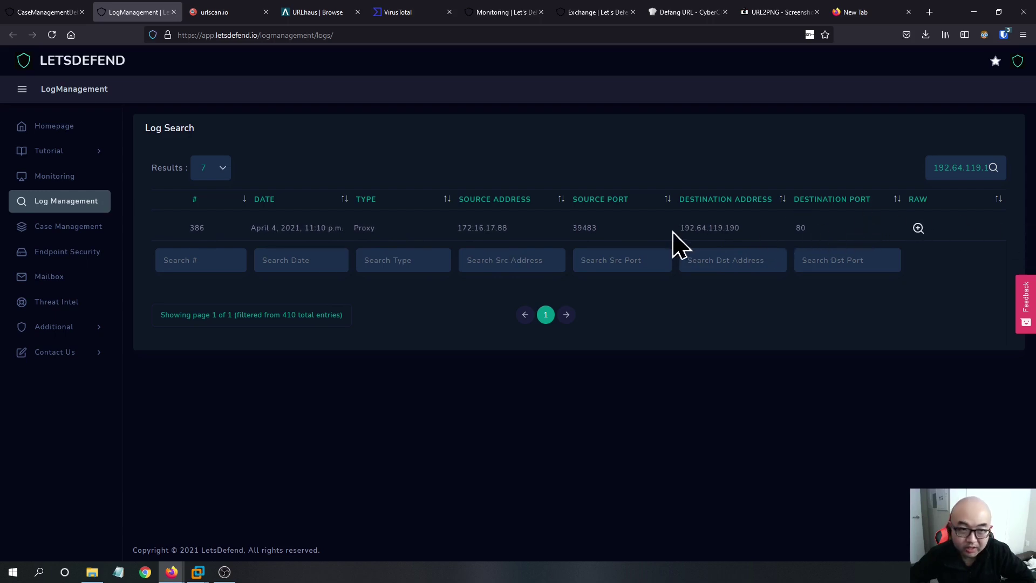
# - Answer Yes to whether someone opened the malicious URL, and open Endpoint Security in a separate browser tab for the containment
pyautogui.click(41, 12)
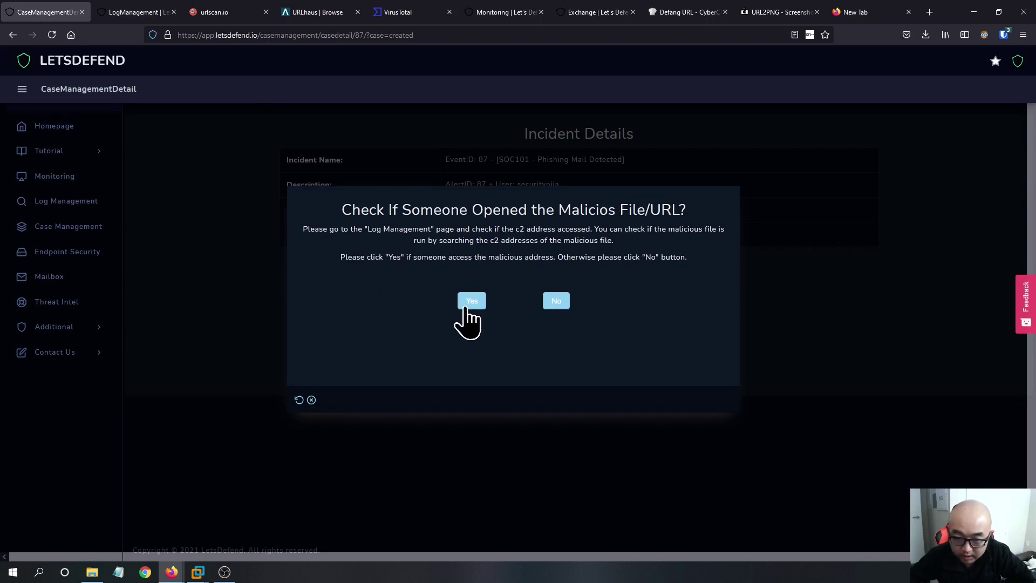
pyautogui.click(467, 305)
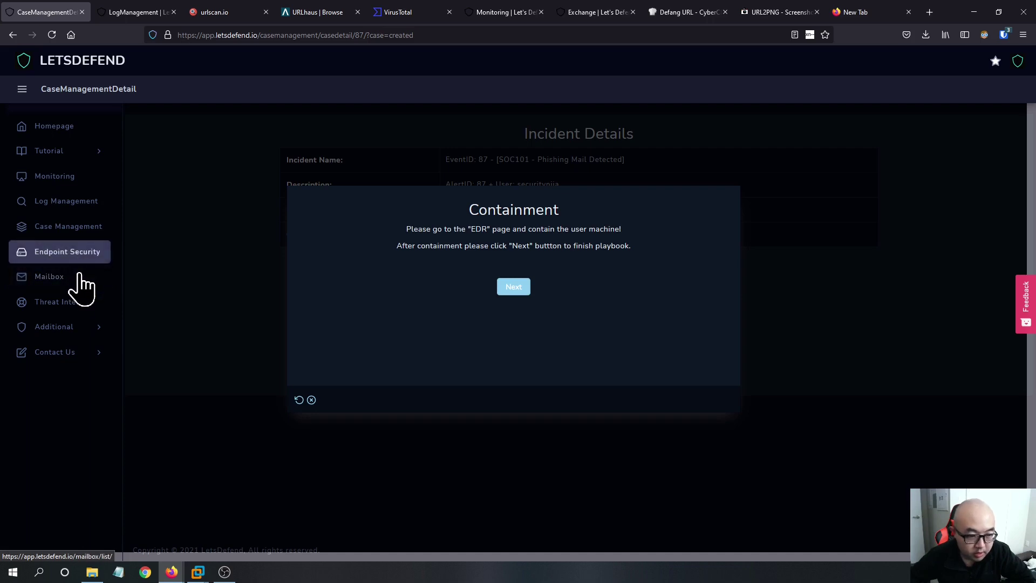
pyautogui.rightClick(78, 255)
pyautogui.click(96, 264)
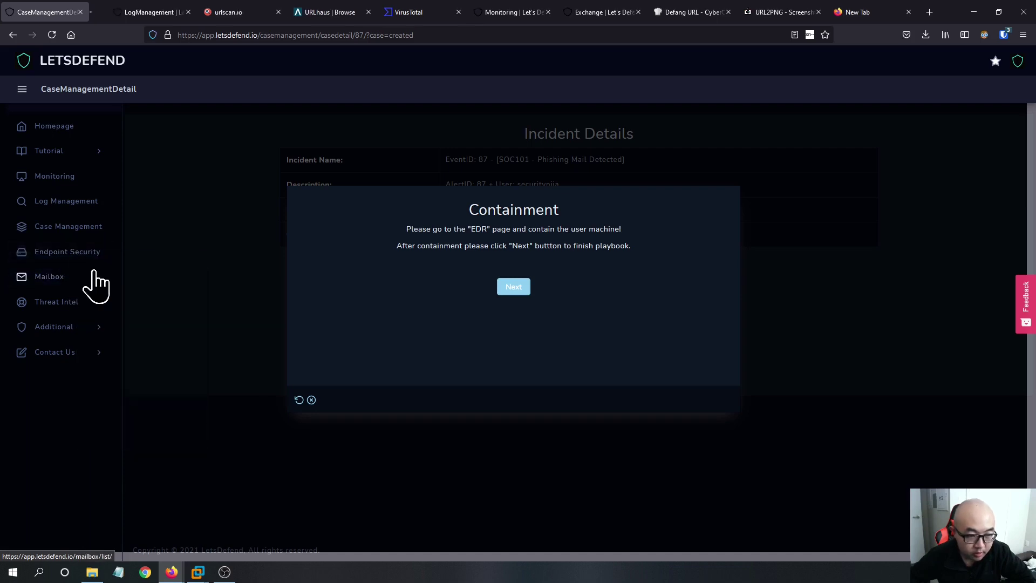
pyautogui.click(132, 16)
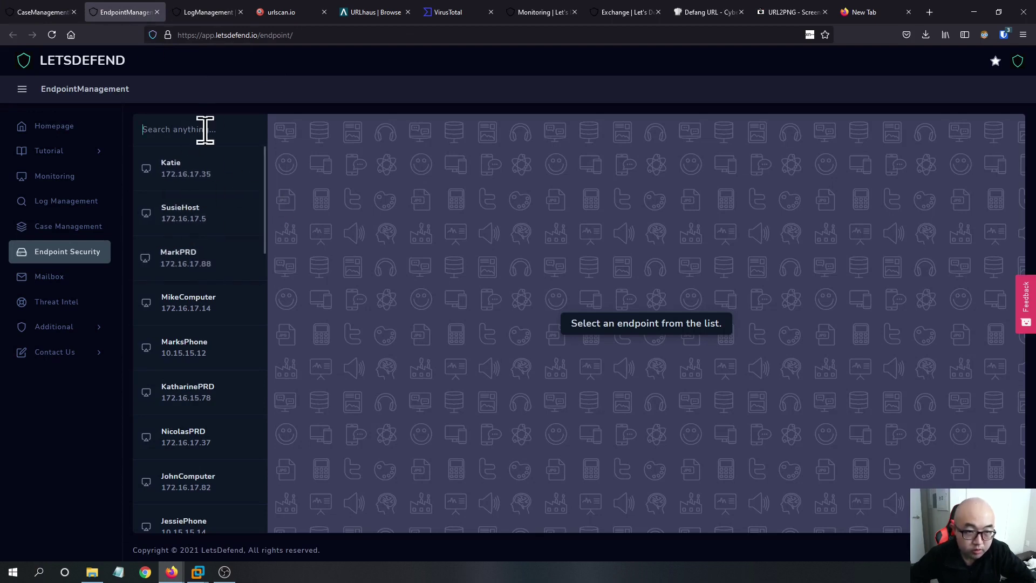
# - Review the phishing email and the alert details to identify the recipient whose machine needs containment
pyautogui.click(619, 15)
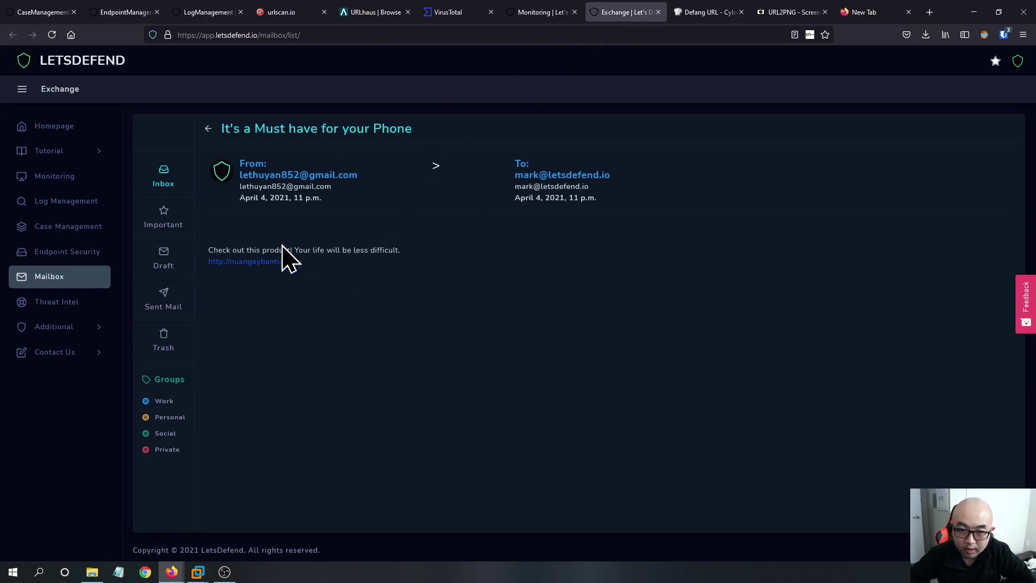
pyautogui.click(559, 13)
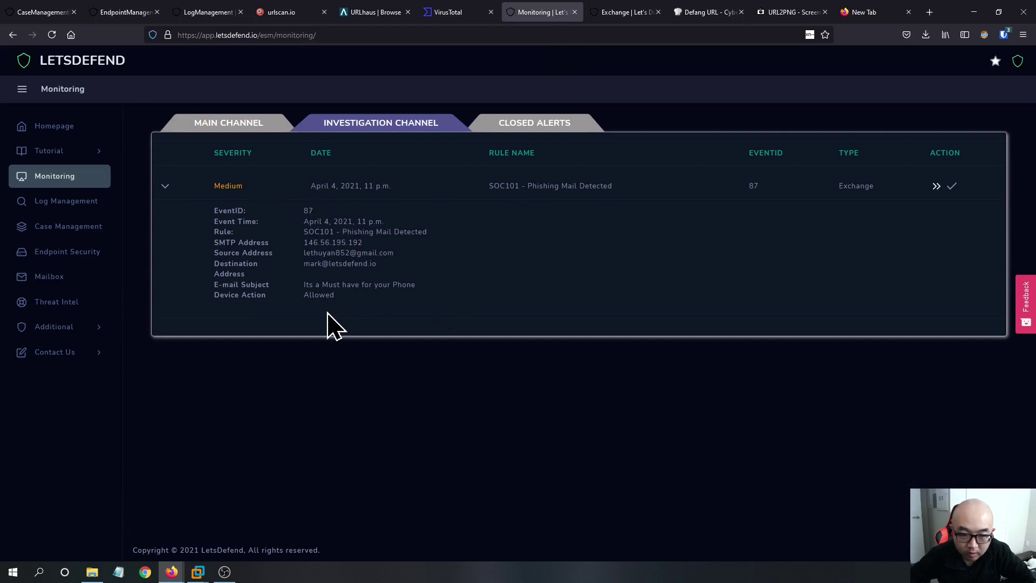
pyautogui.click(609, 11)
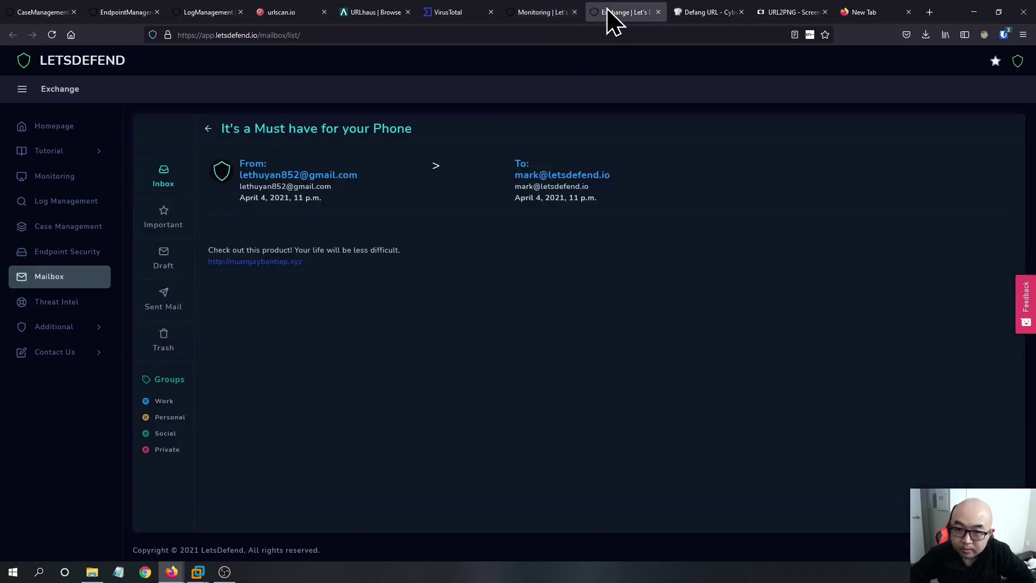
# - Try to find the endpoint by searching for the log entry's source address 172.16.17.88, and clear the search
pyautogui.click(208, 12)
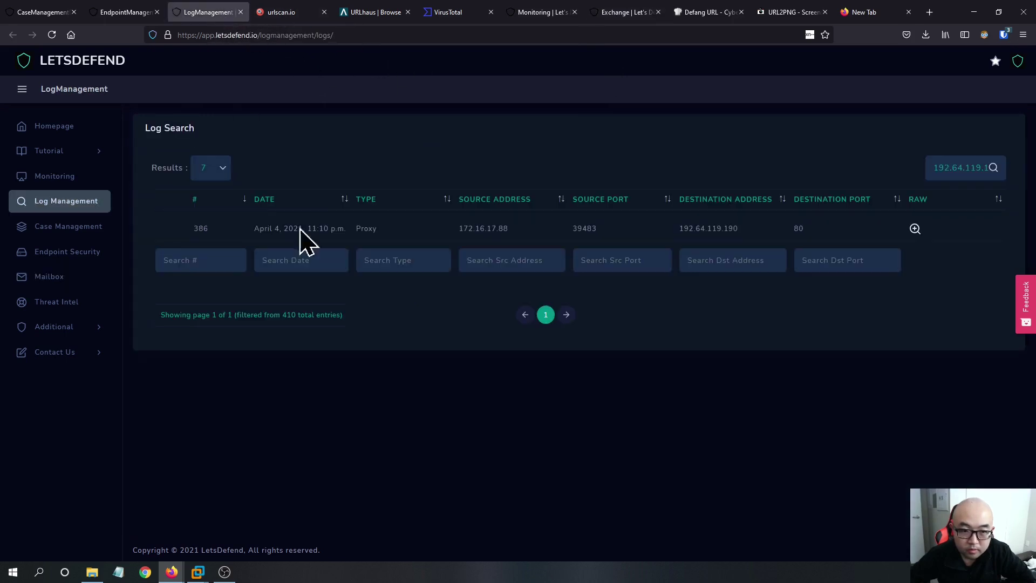
pyautogui.moveTo(513, 230); pyautogui.dragTo(447, 237)
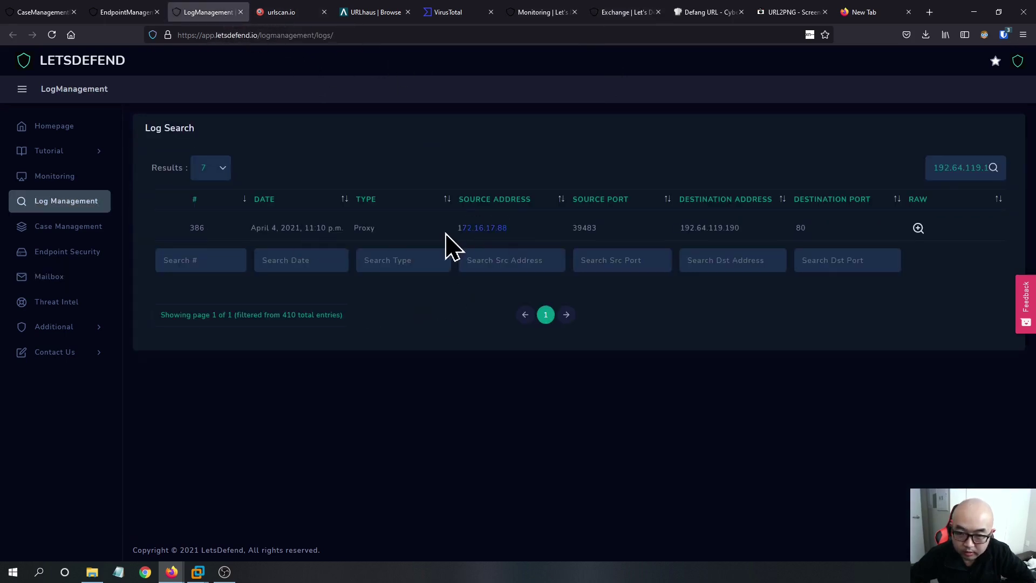
pyautogui.rightClick(488, 237)
pyautogui.click(502, 259)
pyautogui.click(114, 12)
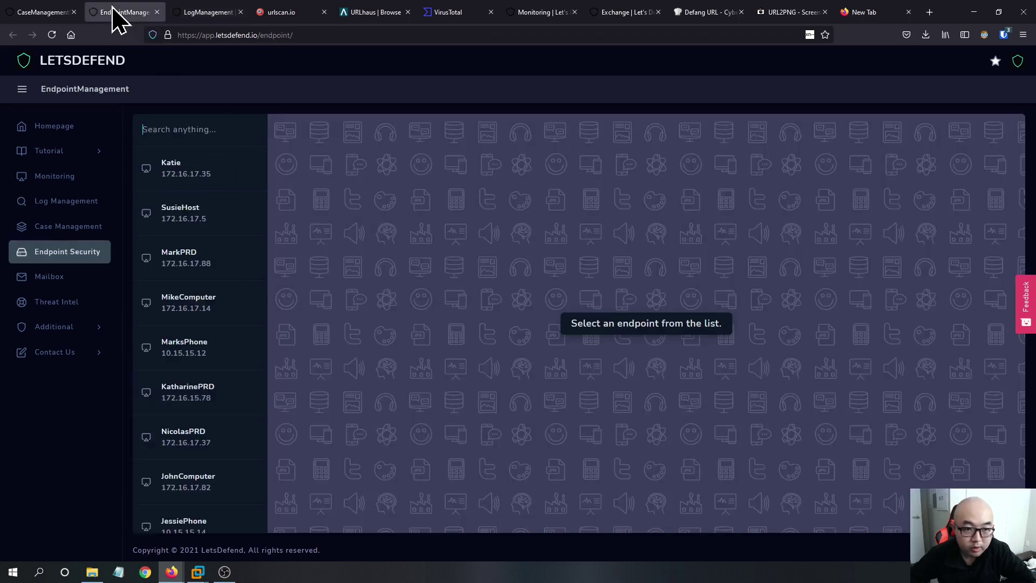
pyautogui.click(206, 132)
pyautogui.hotkey('ctrl', 'v')
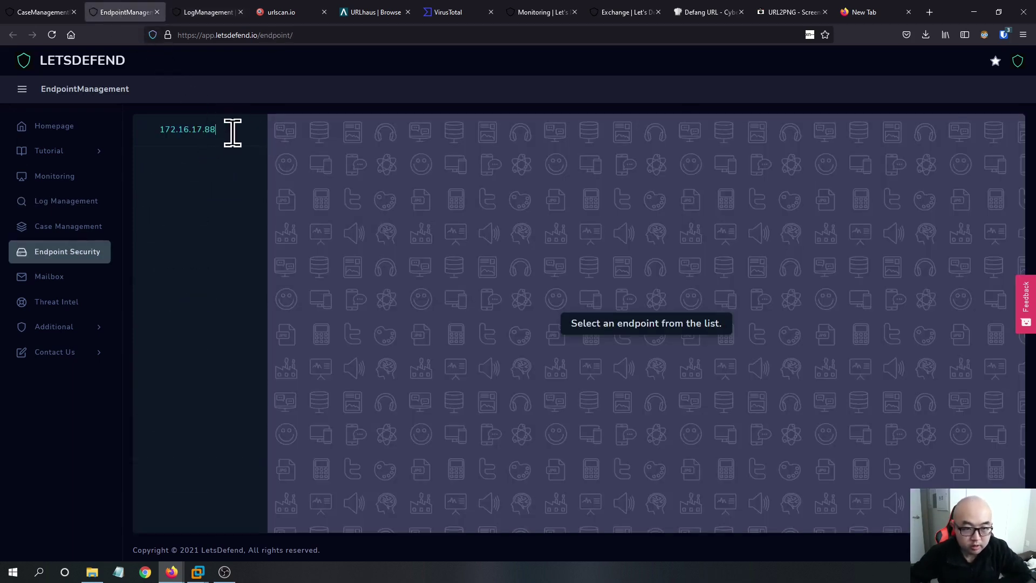
pyautogui.press('BackSpace')
pyautogui.press('BackSpace')
pyautogui.press('BackSpace')
pyautogui.press('BackSpace')
pyautogui.press('BackSpace')
pyautogui.press('BackSpace')
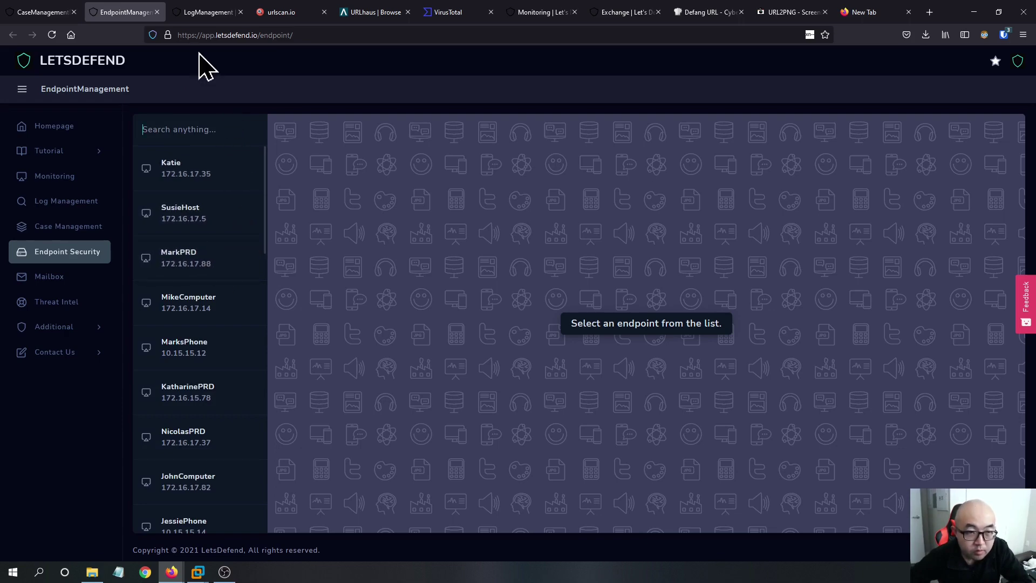
# - Inspect the raw log of the proxy entry for its request URL, device action and process, and close it
pyautogui.click(189, 13)
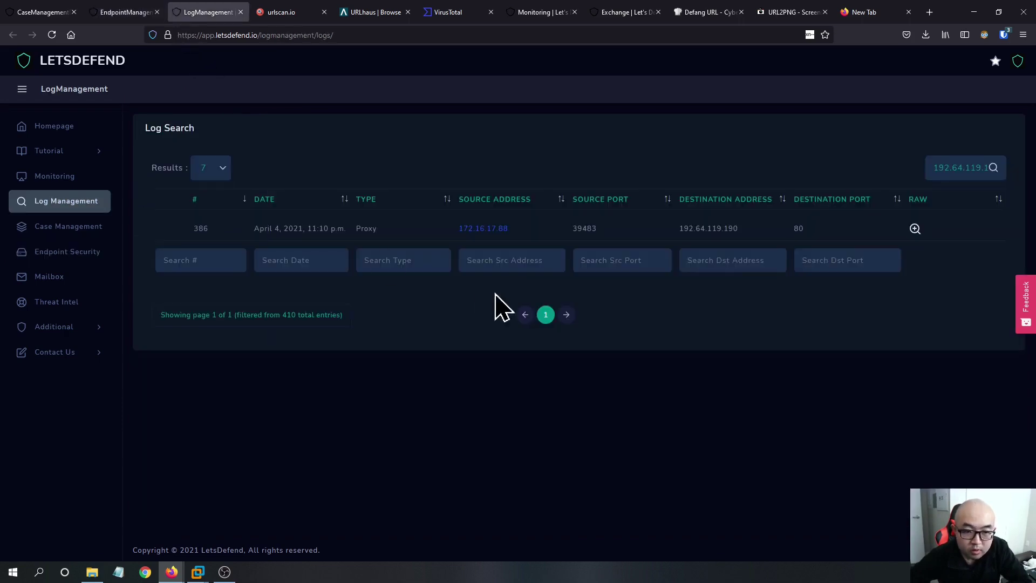
pyautogui.click(914, 229)
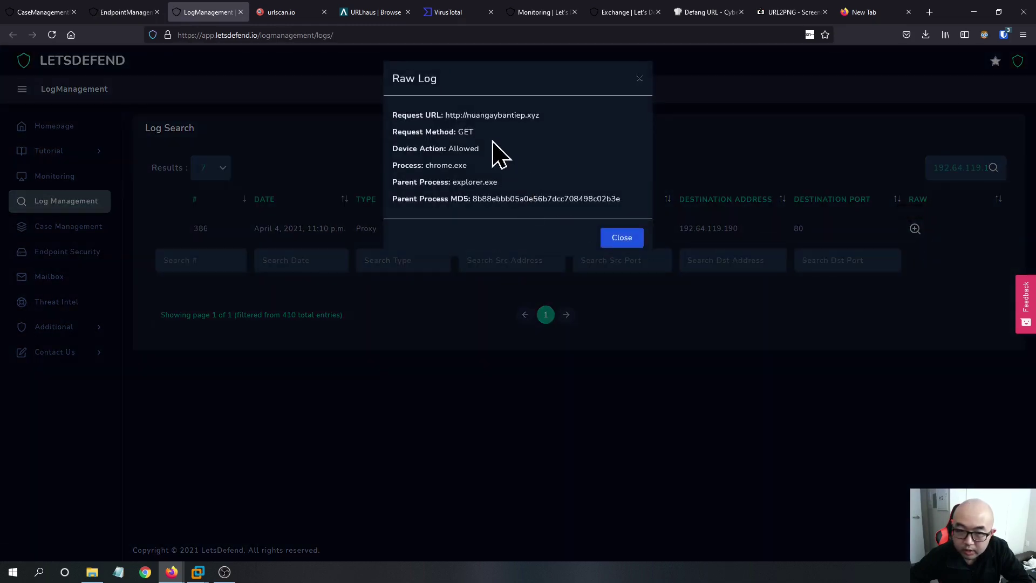
pyautogui.click(530, 373)
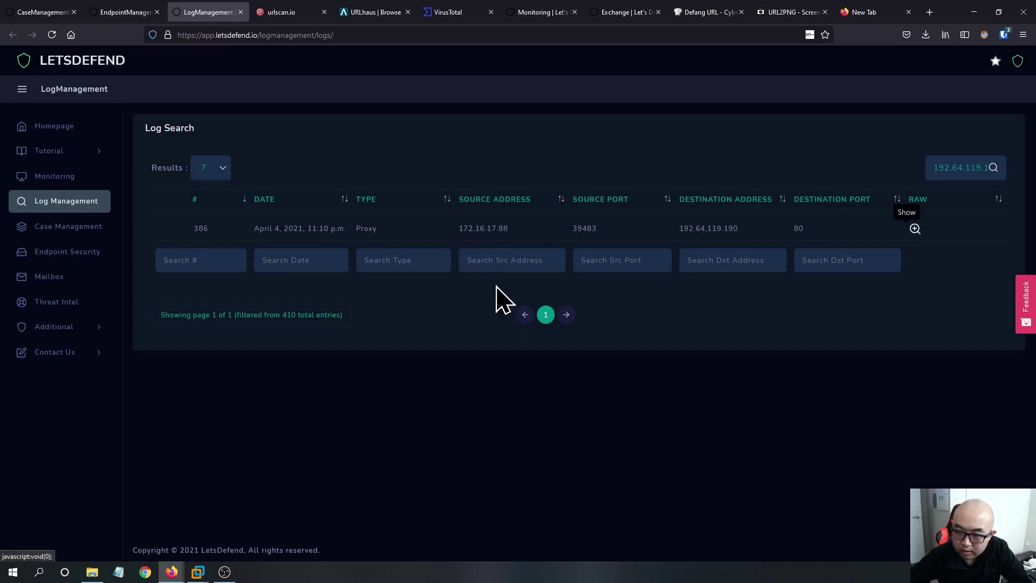
# - Match the endpoint list against the alert, the email and the log's source address, and open the MarkPRD endpoint at 172.16.17.88
pyautogui.click(123, 5)
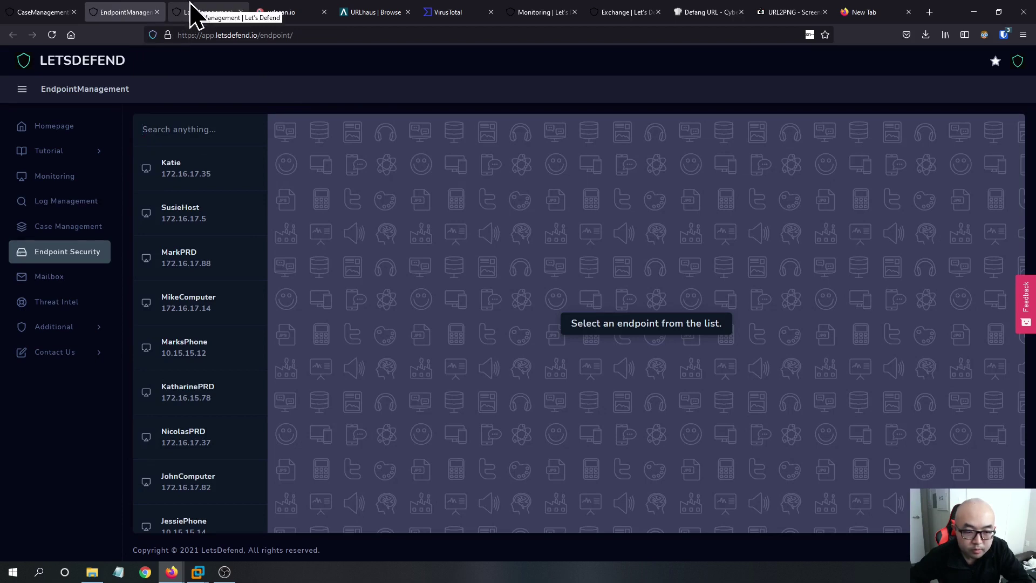
pyautogui.scroll(-5, 185, 347)
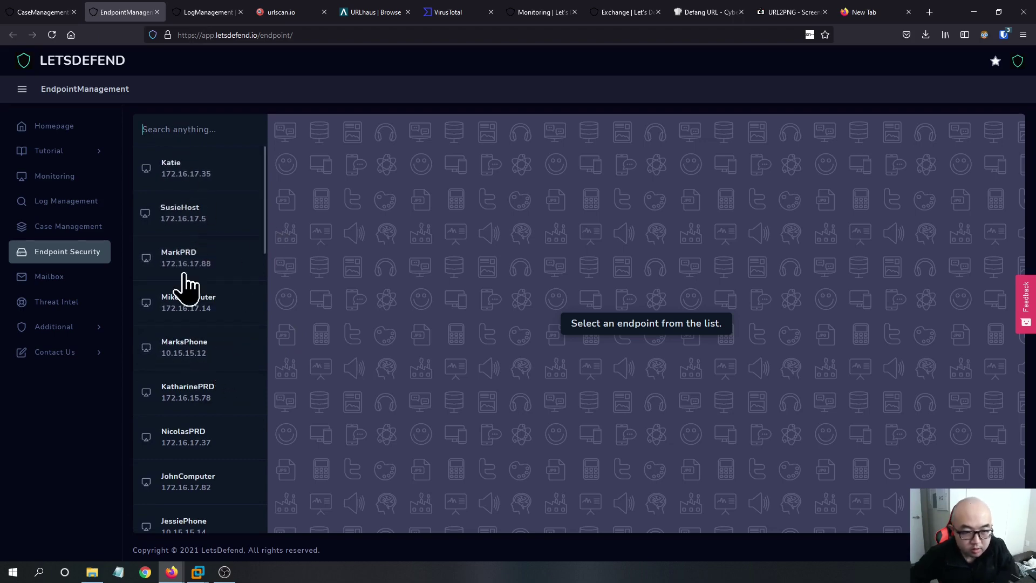
pyautogui.click(536, 12)
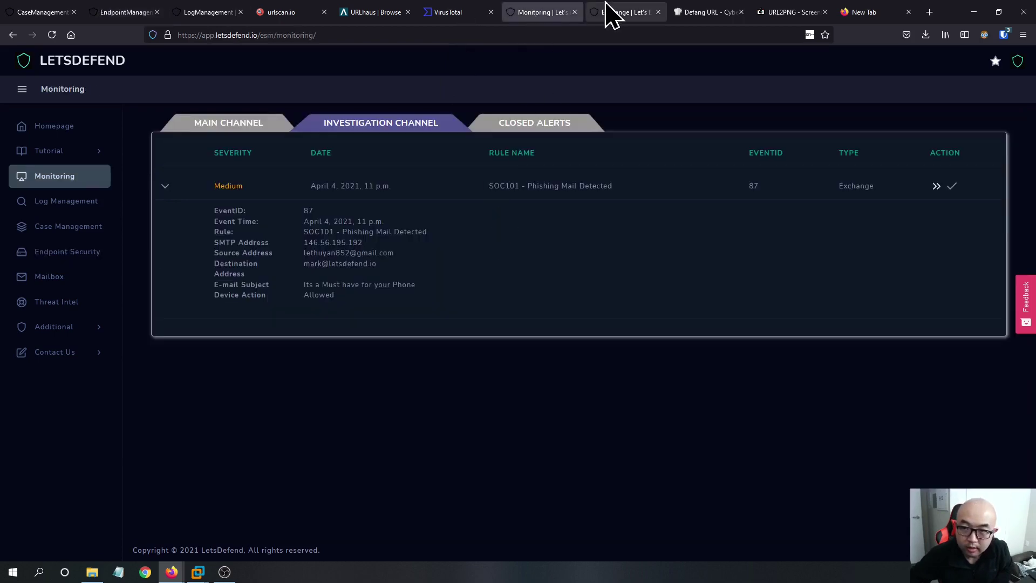
pyautogui.click(615, 14)
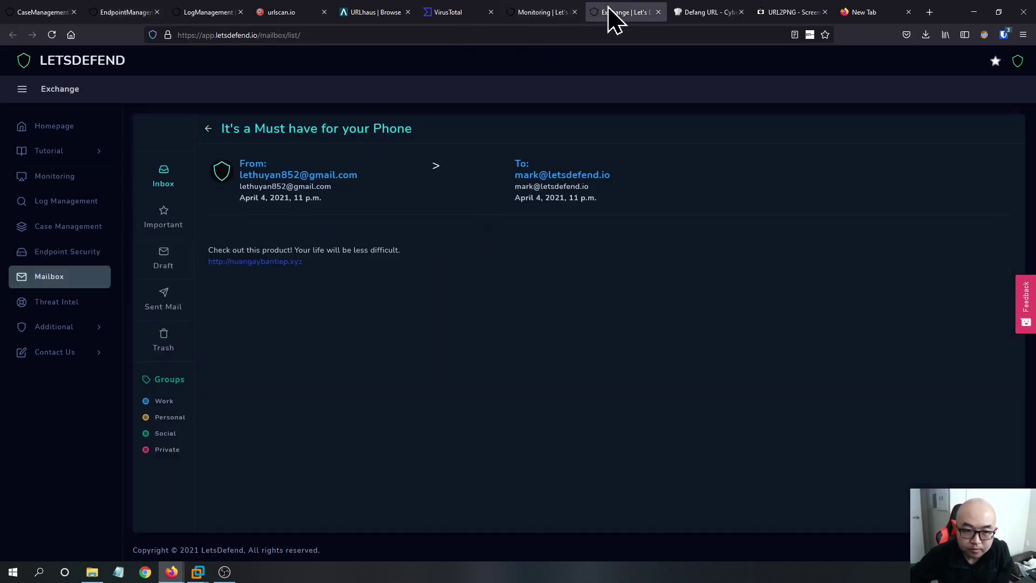
pyautogui.click(220, 14)
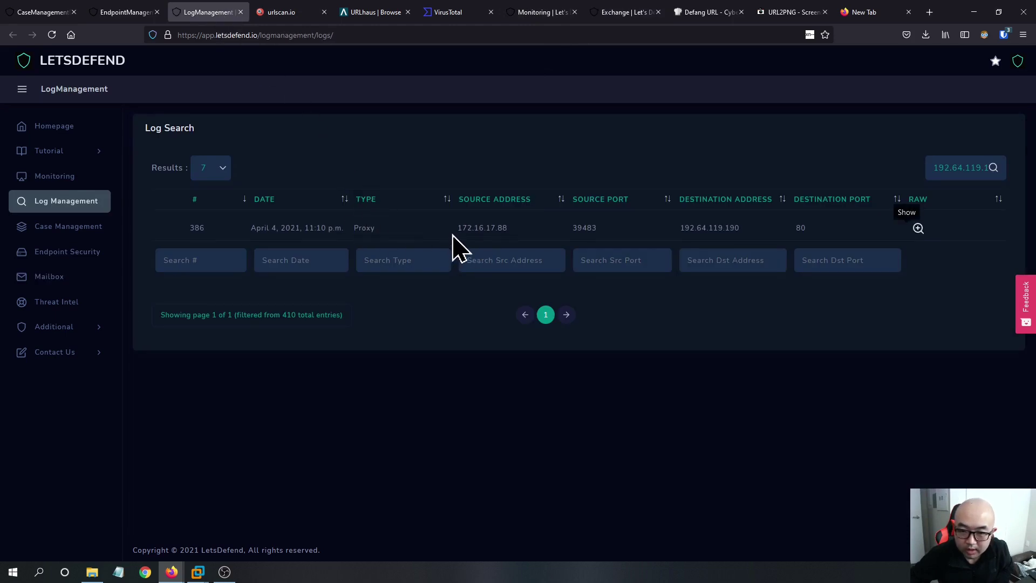
pyautogui.click(135, 13)
pyautogui.click(197, 274)
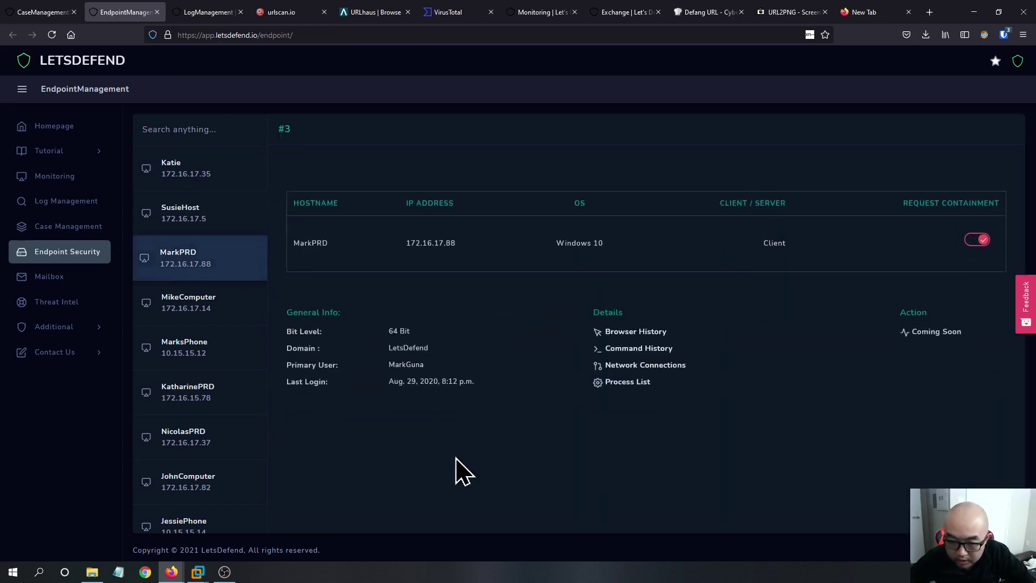
# - Examine MarkPRD's browser history, command history, network connections and process list, including the details of chrome.exe
pyautogui.click(626, 332)
pyautogui.click(674, 287)
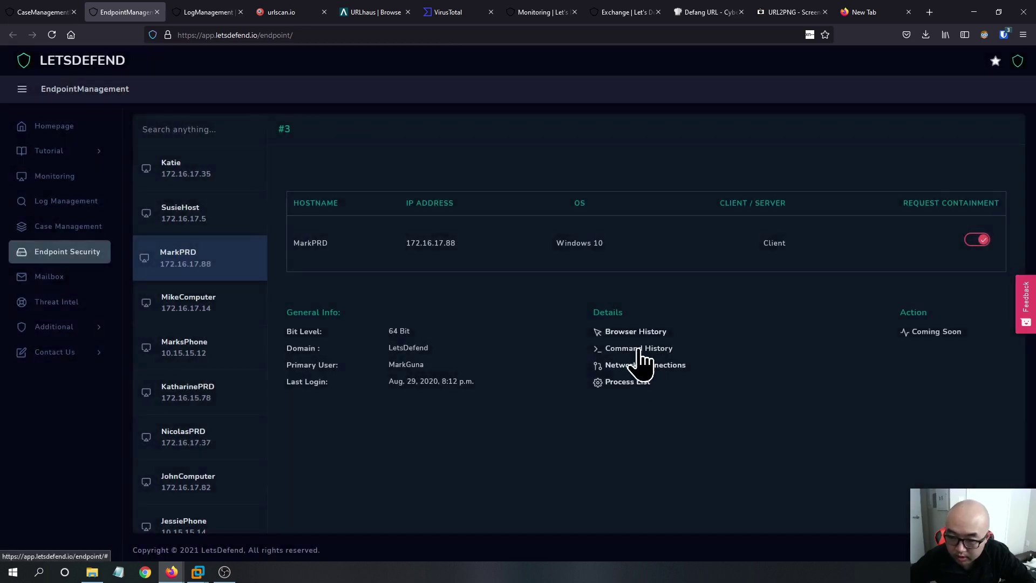
pyautogui.click(643, 350)
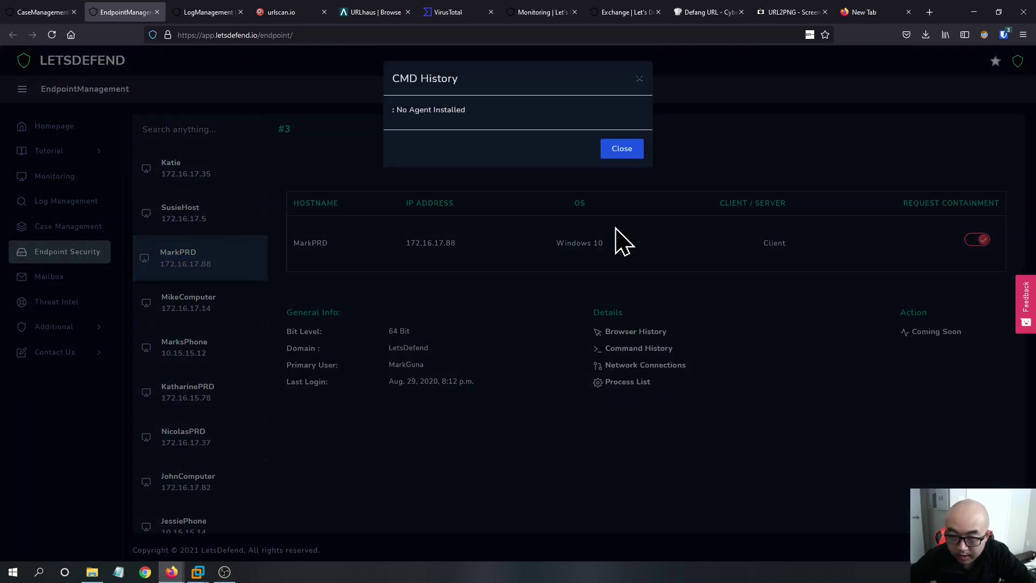
pyautogui.click(670, 291)
pyautogui.click(660, 367)
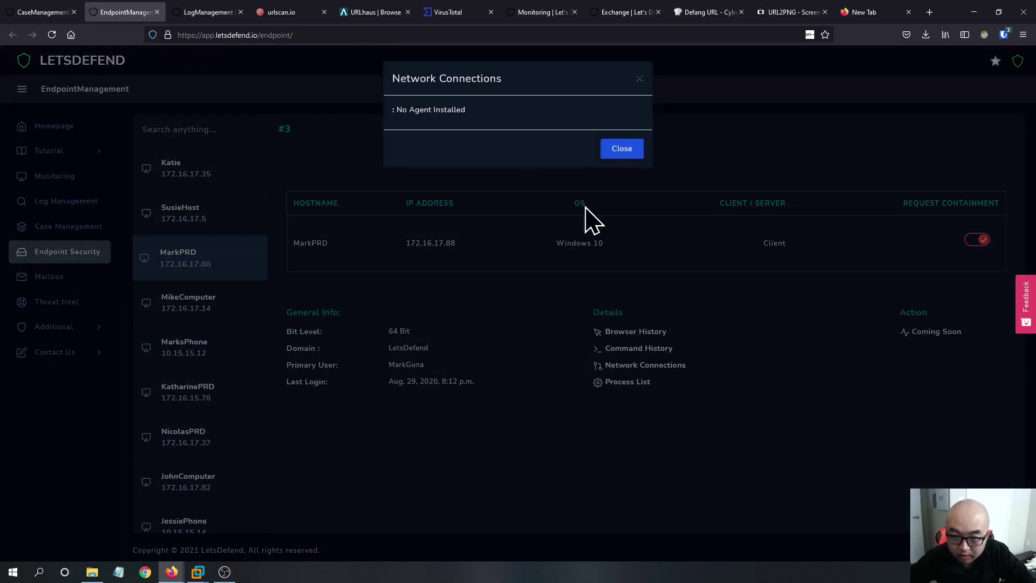
pyautogui.click(645, 248)
pyautogui.click(627, 383)
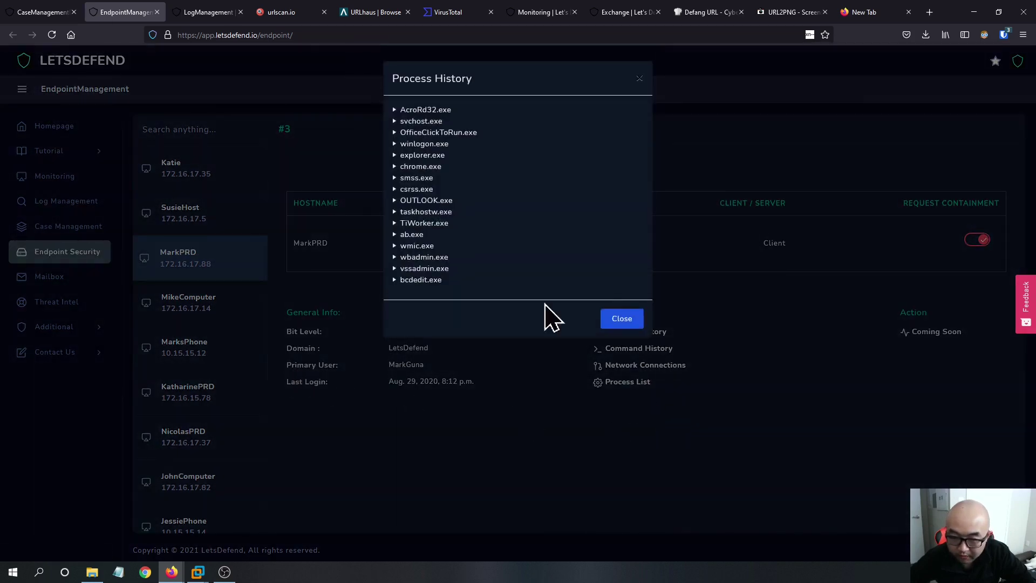
pyautogui.click(396, 169)
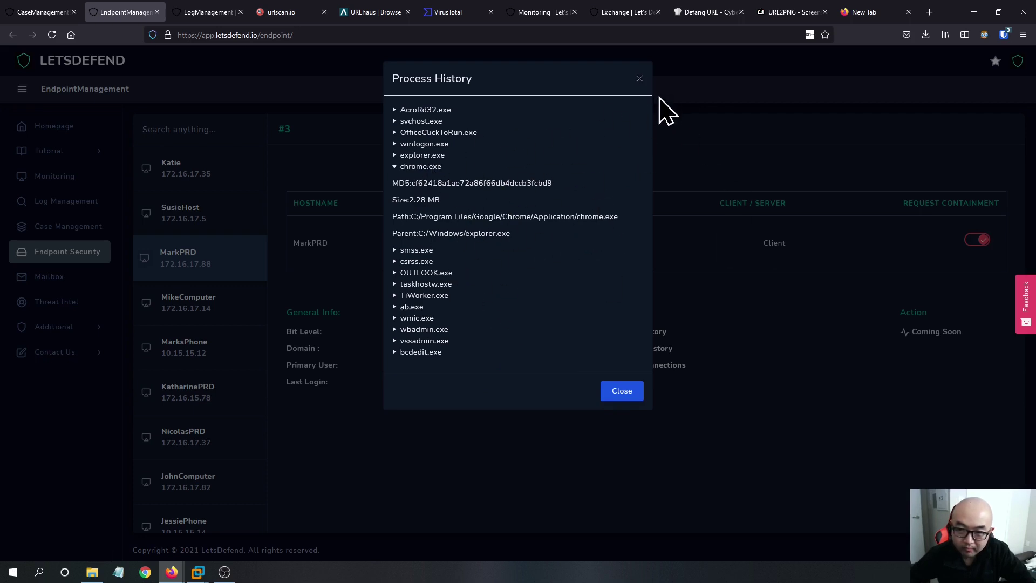
pyautogui.click(640, 79)
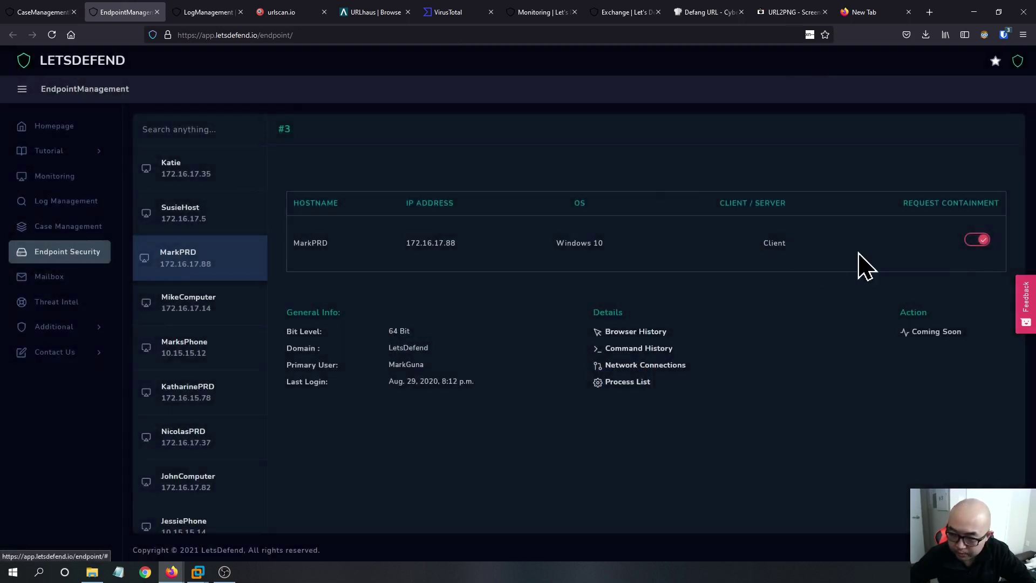
# - Switch off the containment request for MarkPRD, request containment again, and reopen the endpoint to check its state
pyautogui.click(974, 253)
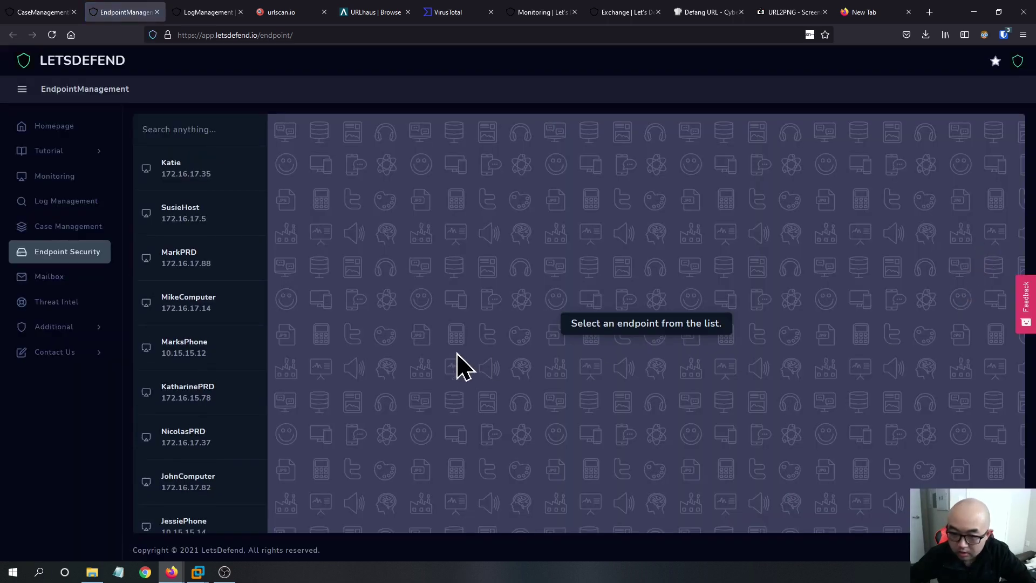
pyautogui.click(193, 264)
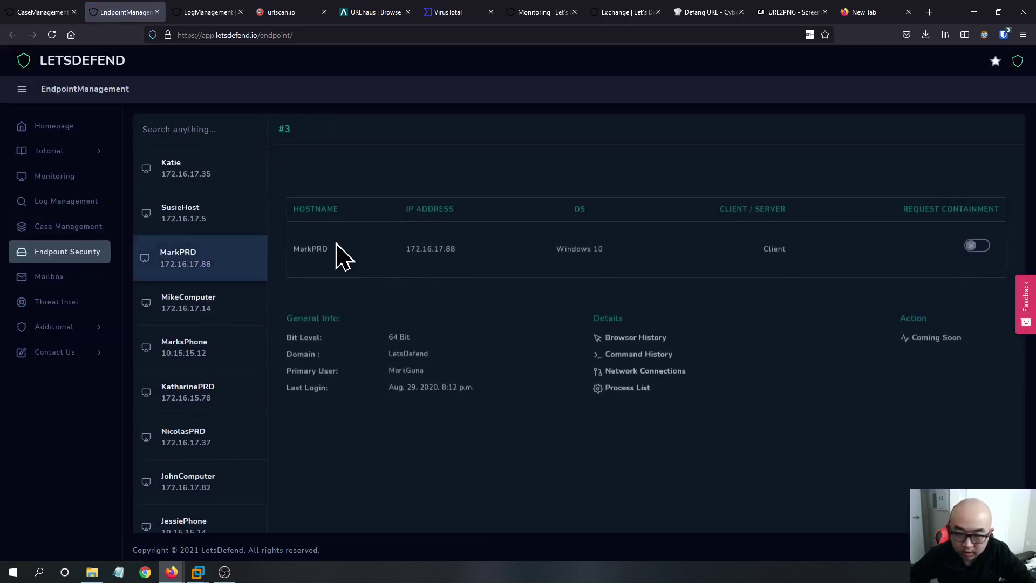
pyautogui.click(974, 253)
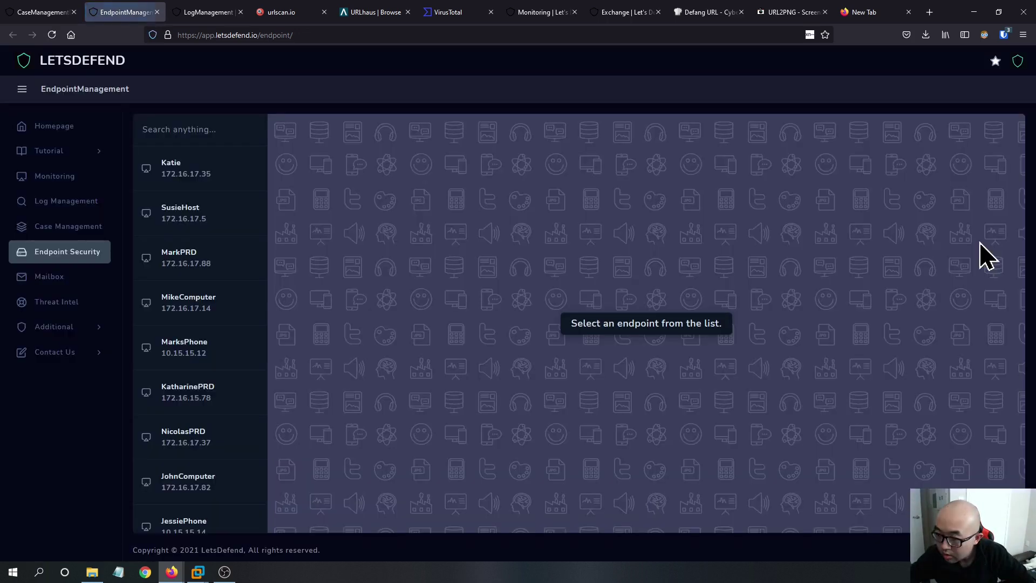
pyautogui.click(196, 264)
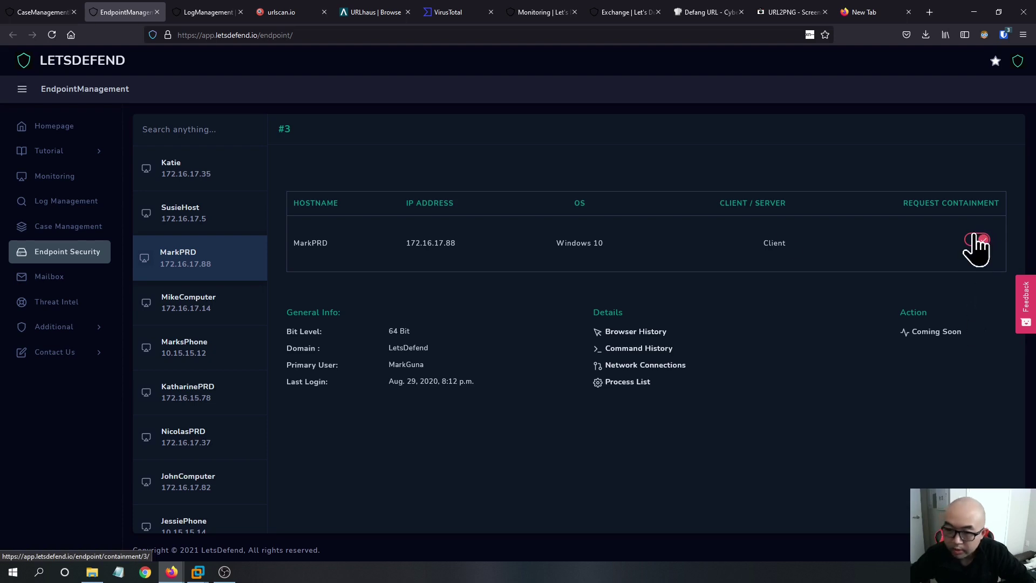
# - Reread the playbook's containment instructions and look through the full endpoint list, returning to MarkPRD
pyautogui.click(48, 3)
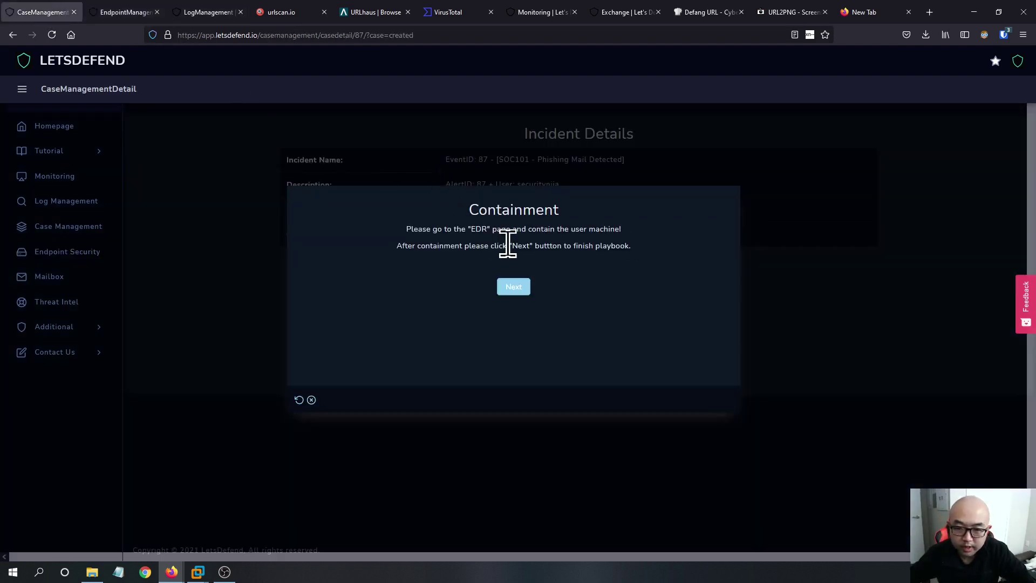
pyautogui.click(114, 12)
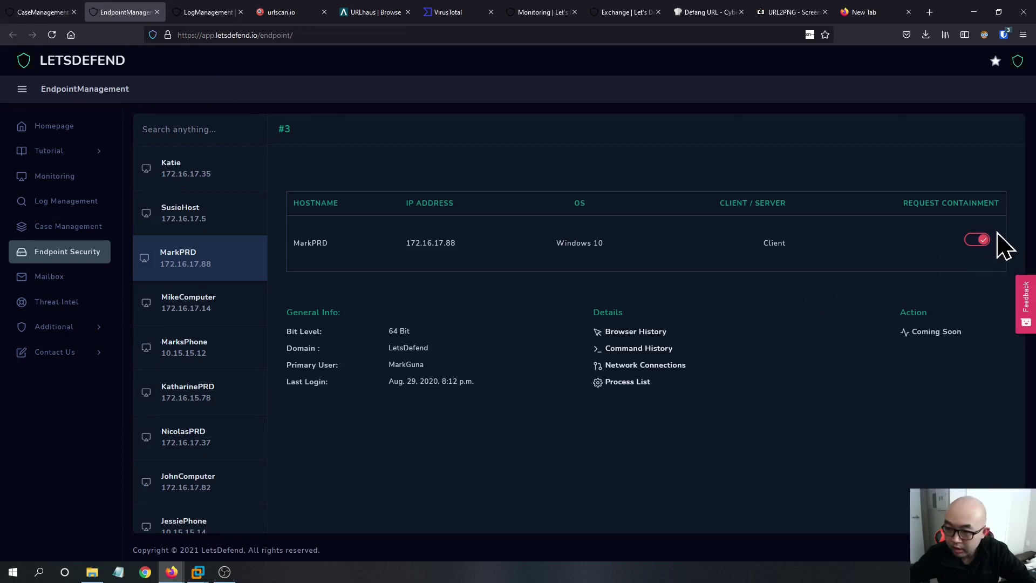
pyautogui.scroll(-3, 189, 248)
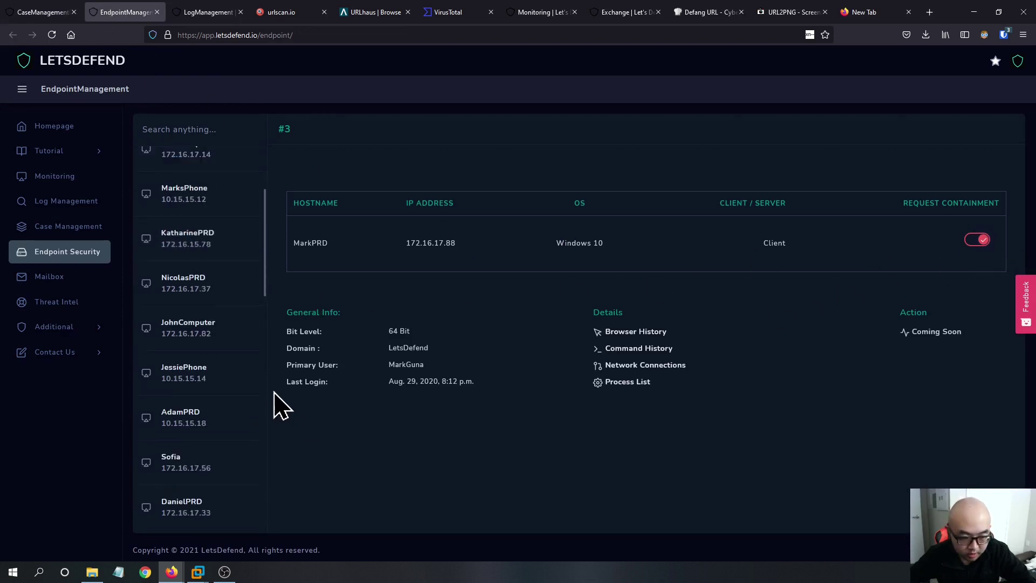
pyautogui.scroll(-1, 281, 405)
pyautogui.scroll(-12, 225, 370)
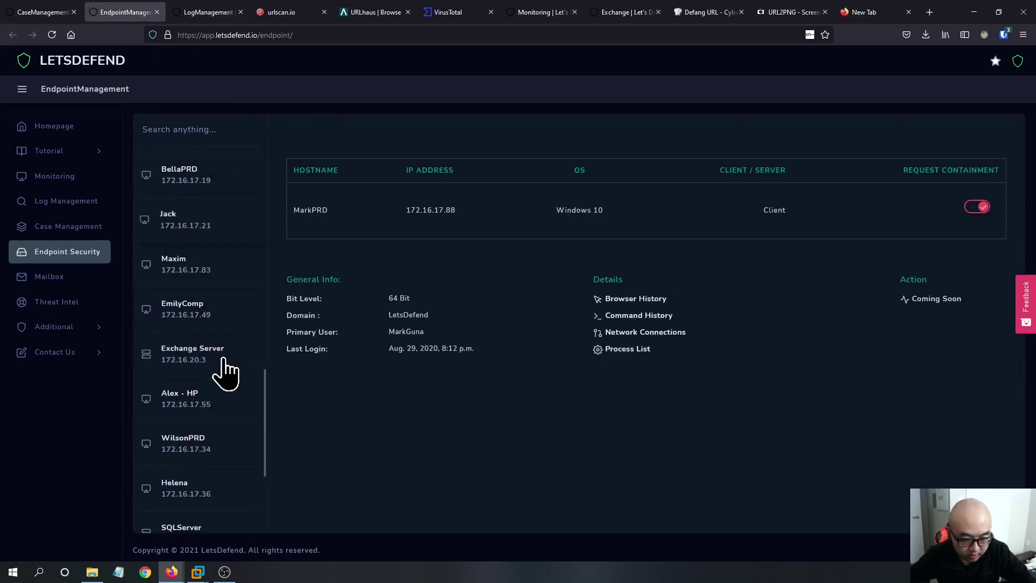
pyautogui.scroll(-4, 224, 370)
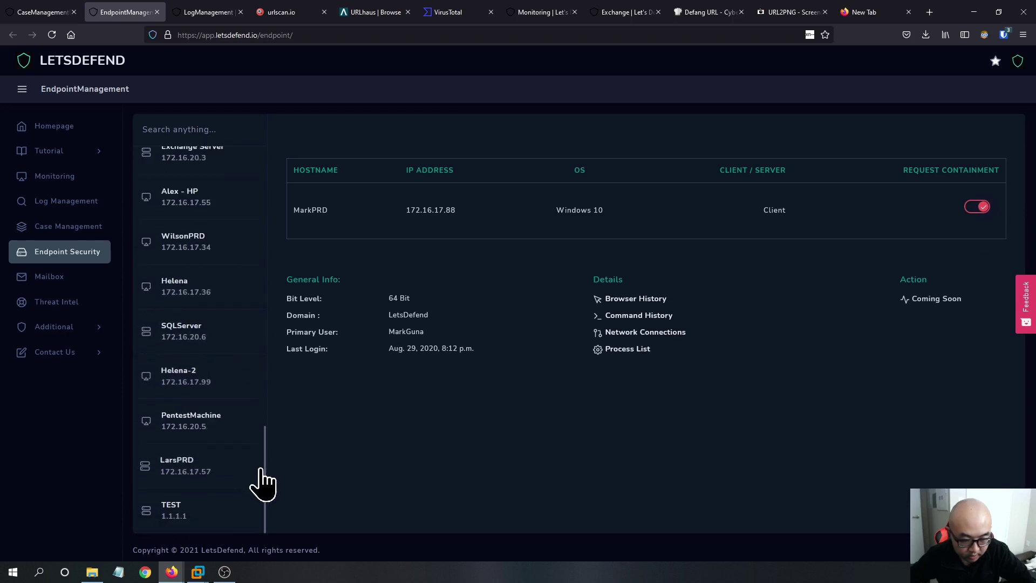
pyautogui.scroll(1, 263, 468)
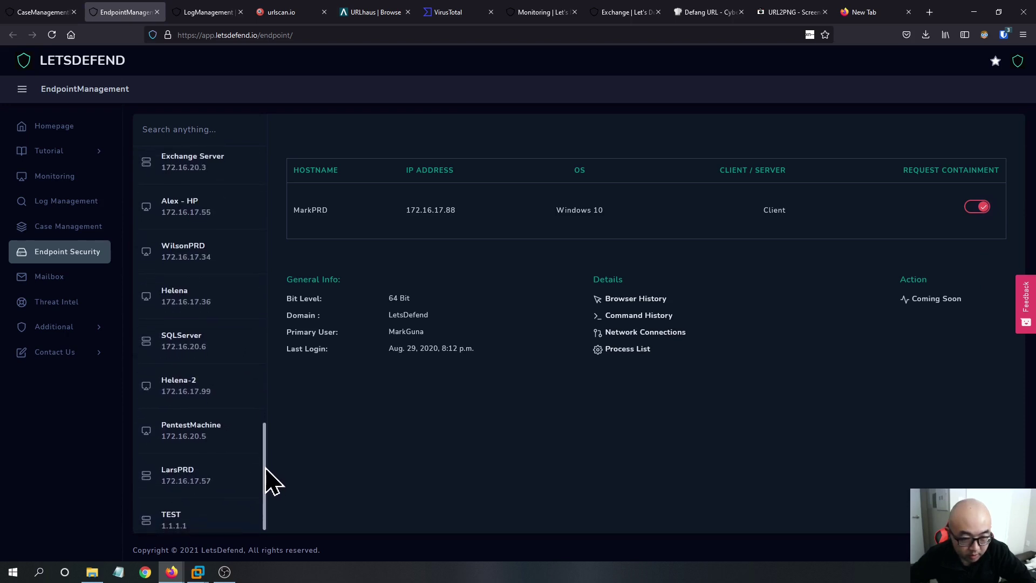
pyautogui.moveTo(266, 468); pyautogui.dragTo(282, 376)
pyautogui.moveTo(289, 387); pyautogui.dragTo(282, 220)
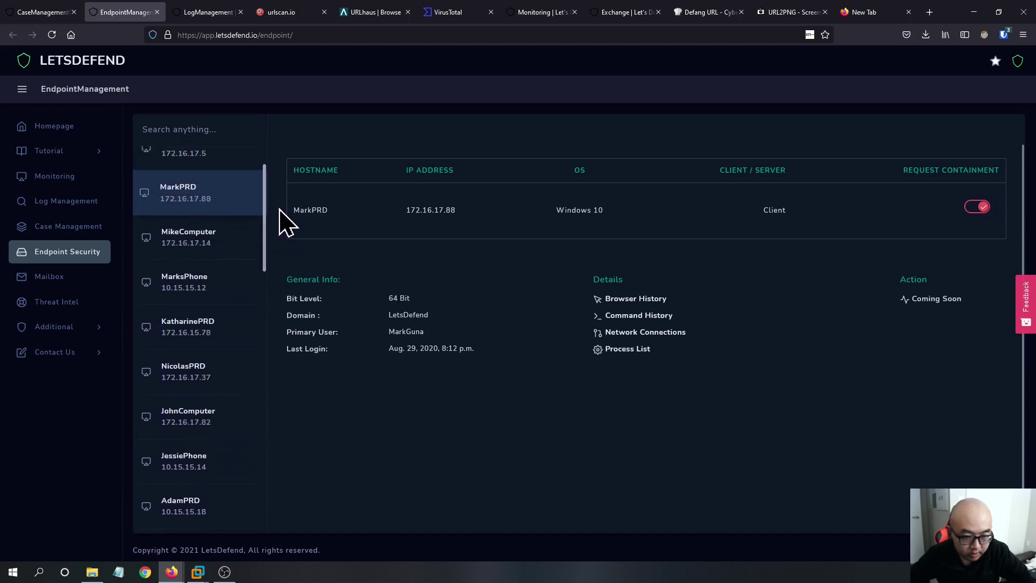
# - Complete the playbook's containment stage, finish the playbook, and continue to the alert under investigation
pyautogui.click(73, 13)
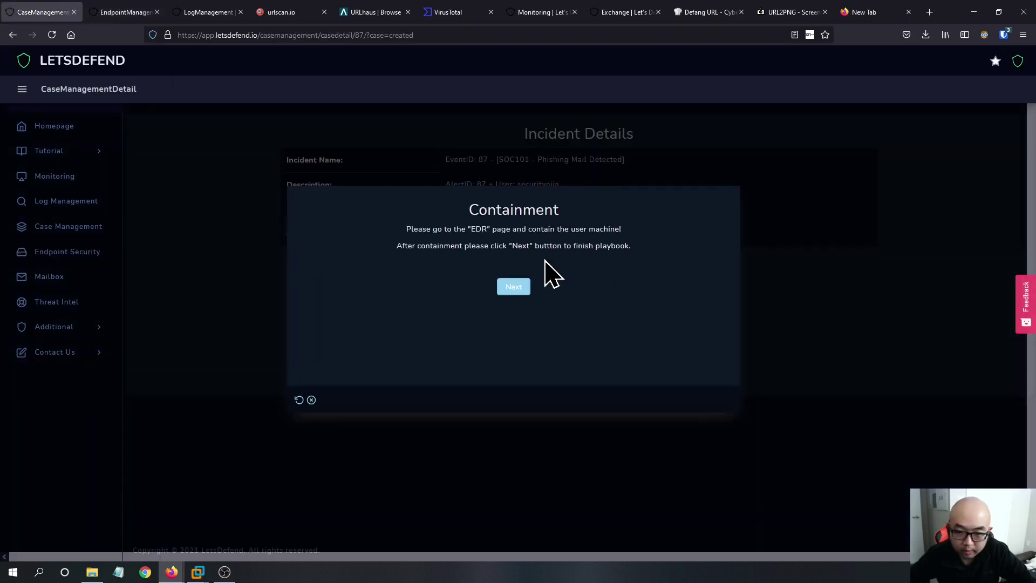
pyautogui.click(517, 288)
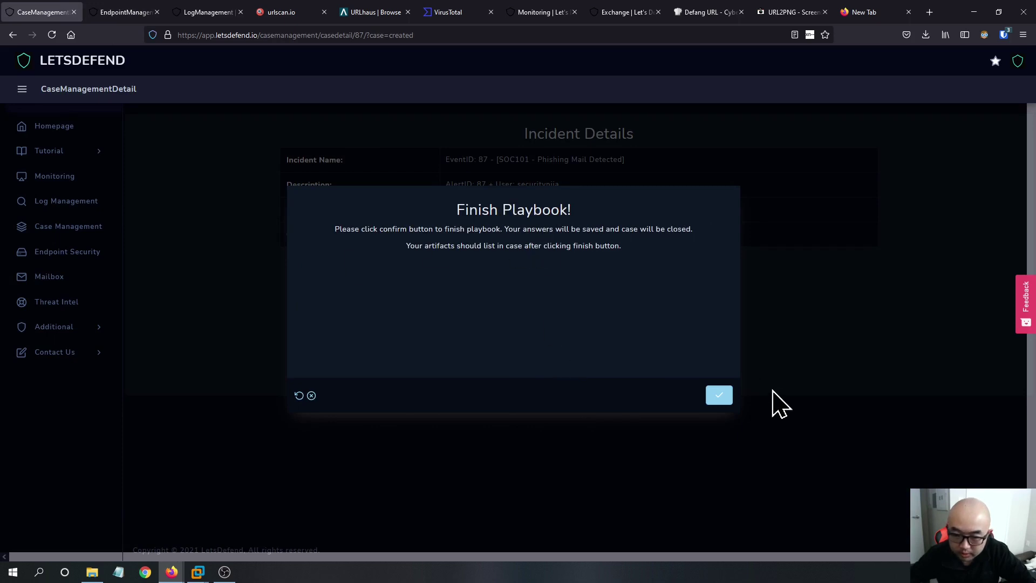
pyautogui.click(720, 396)
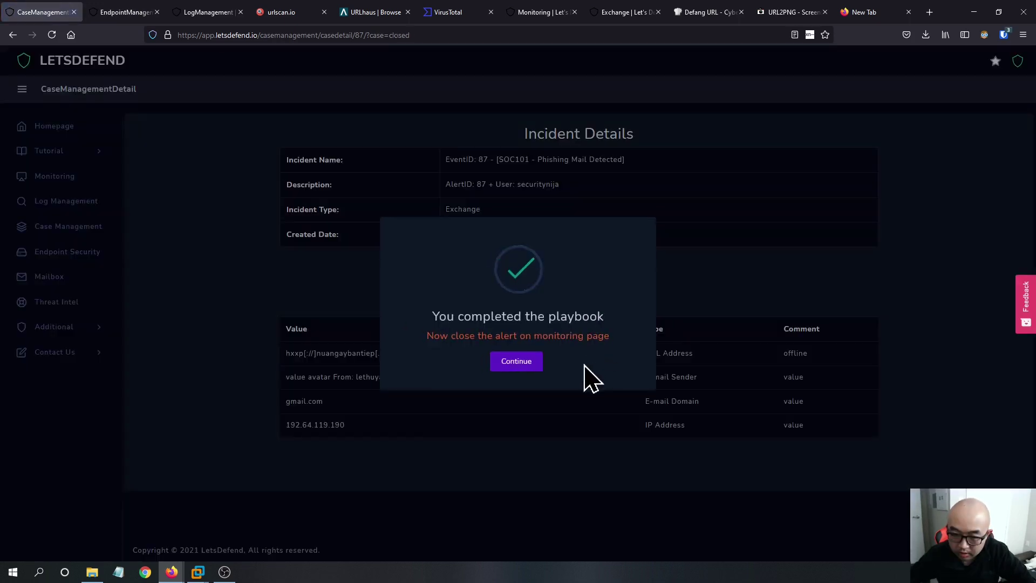
pyautogui.click(518, 361)
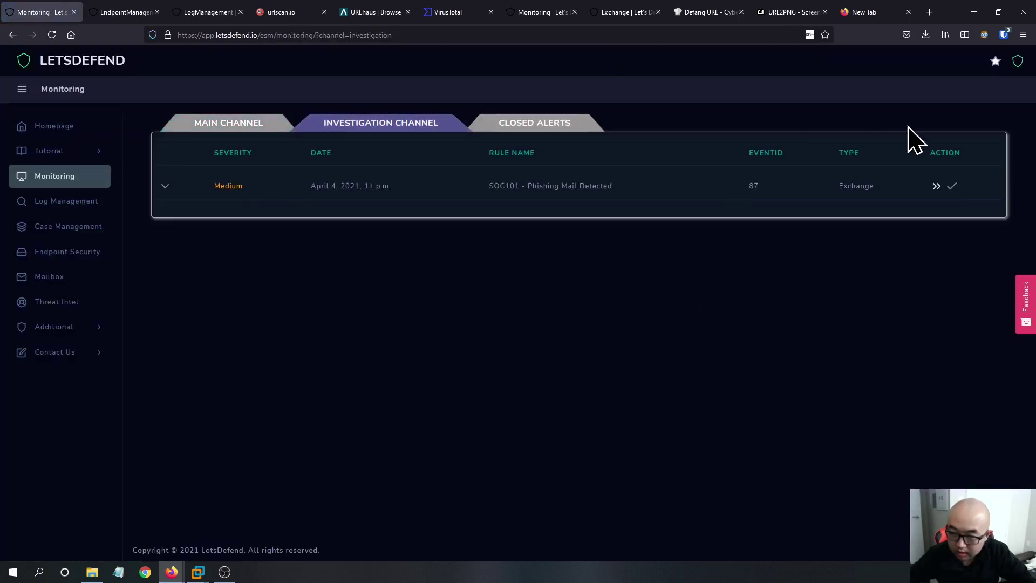
# - Start closing the EventID 87 alert with the note "Confirmed the user visited the malicious", correcting the misspelled words
pyautogui.click(953, 187)
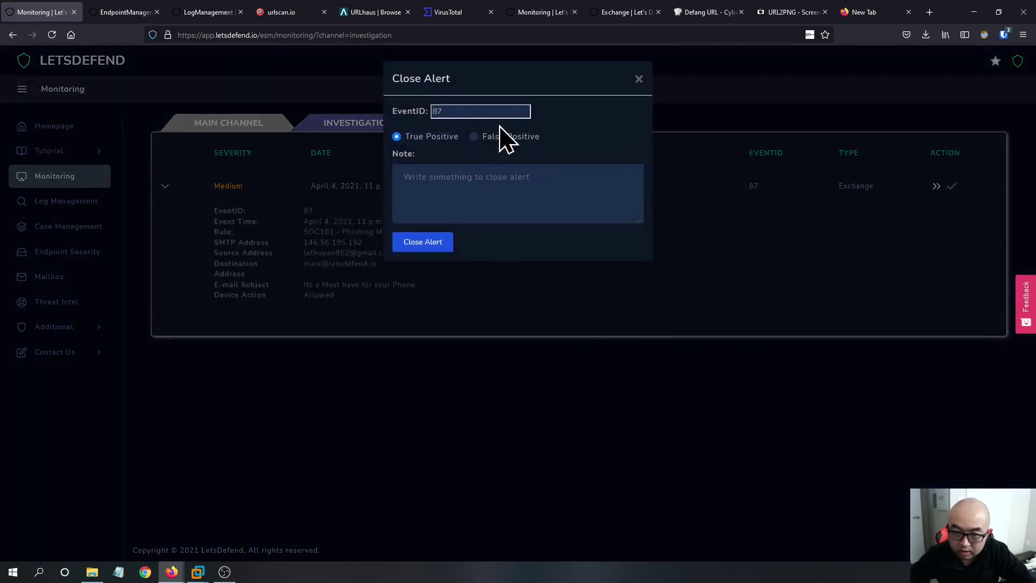
pyautogui.click(460, 183)
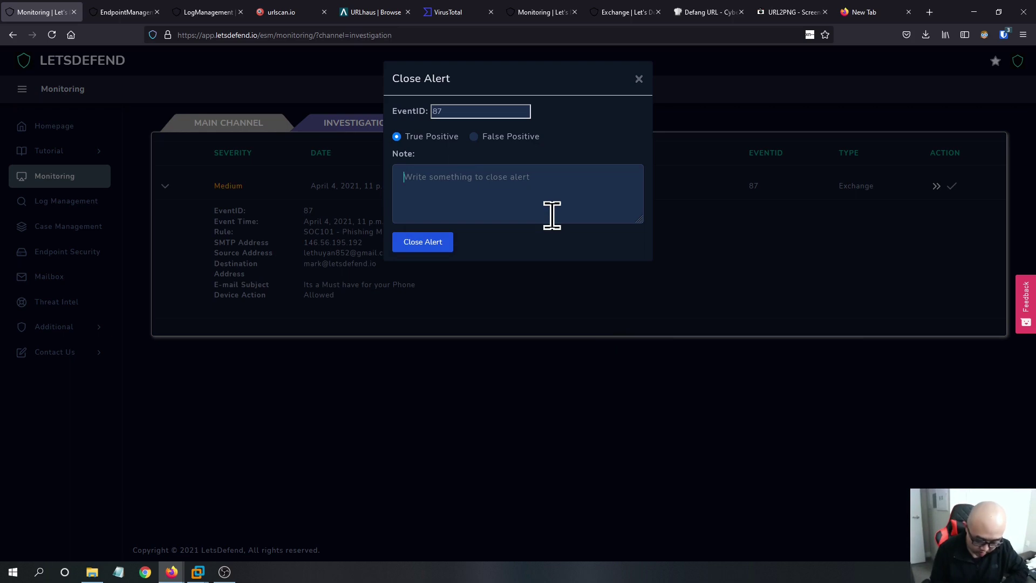
pyautogui.write('Confirmed the user visitited the')
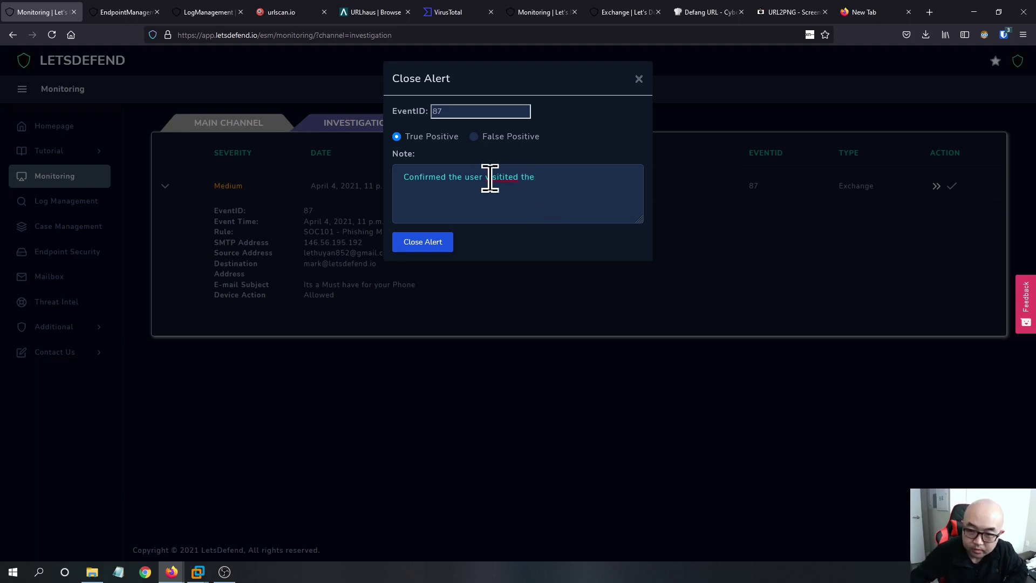
pyautogui.rightClick(488, 177)
pyautogui.click(516, 192)
pyautogui.click(549, 185)
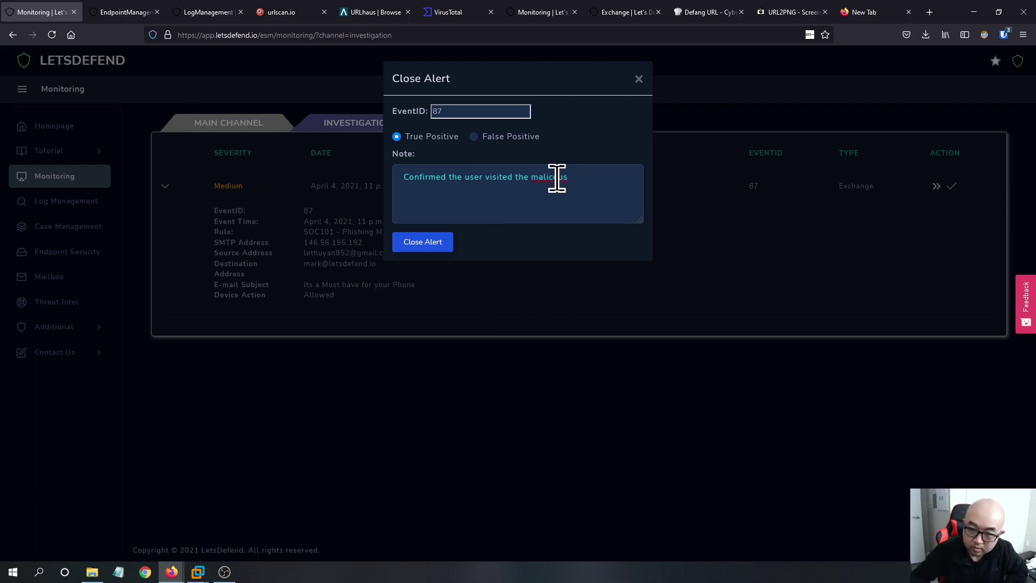
pyautogui.rightClick(559, 179)
pyautogui.click(567, 191)
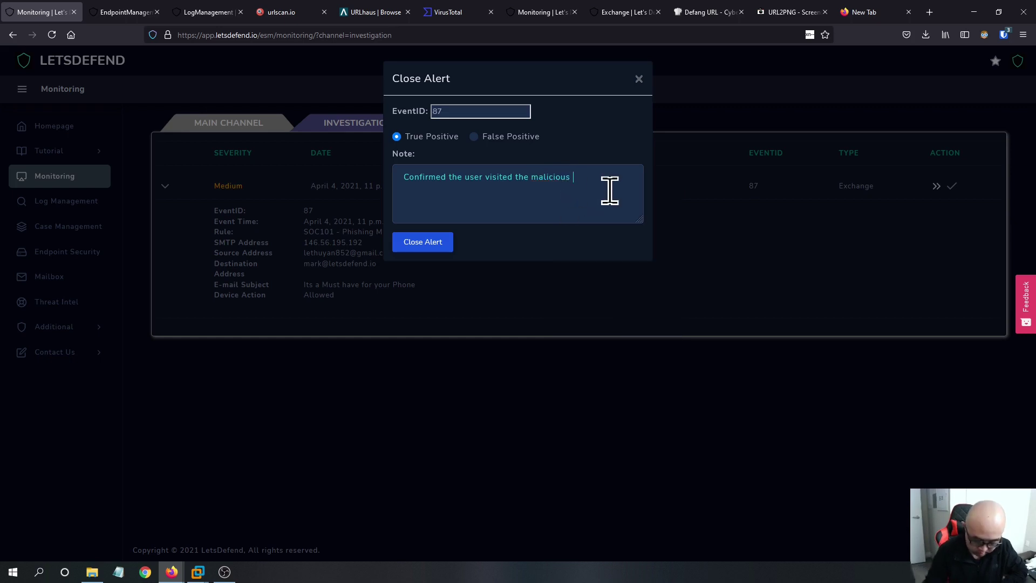
# - Copy the defanged URL from CyberChef and extend the closing note with "URL hxxp[://]nuangaybantiep[.]xyz"
pyautogui.click(684, 12)
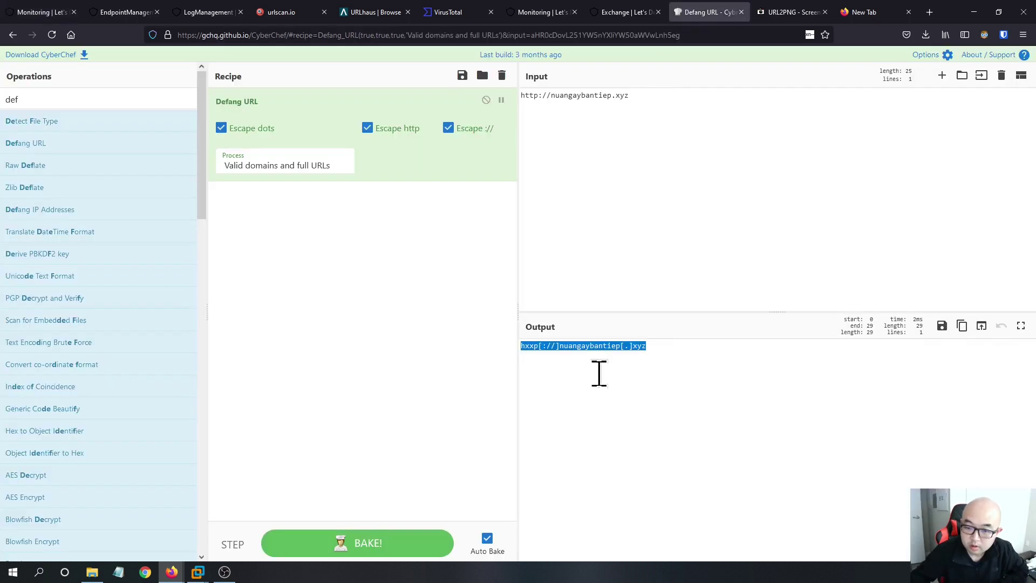
pyautogui.moveTo(647, 347); pyautogui.dragTo(518, 346)
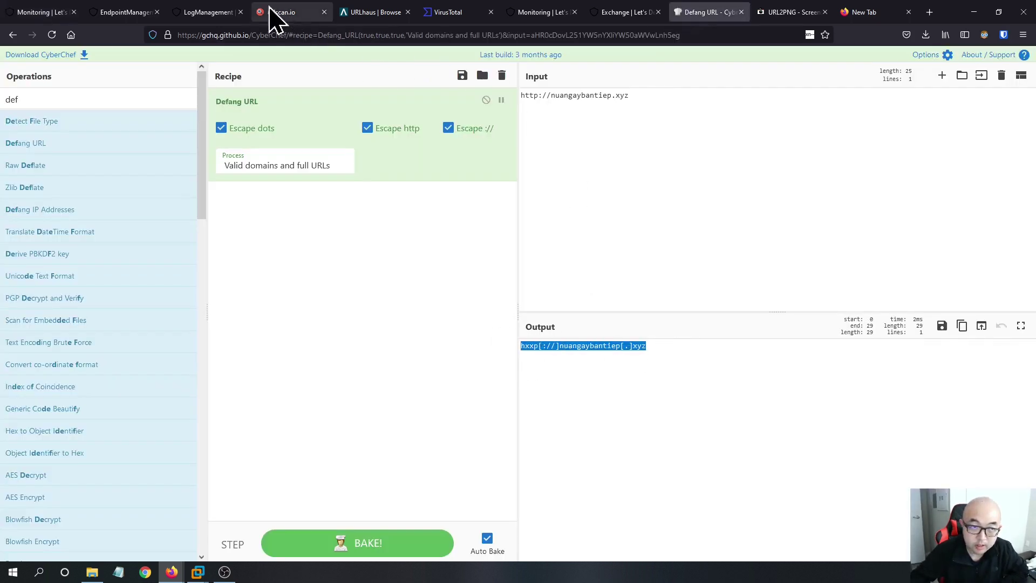
pyautogui.click(227, 12)
pyautogui.click(162, 13)
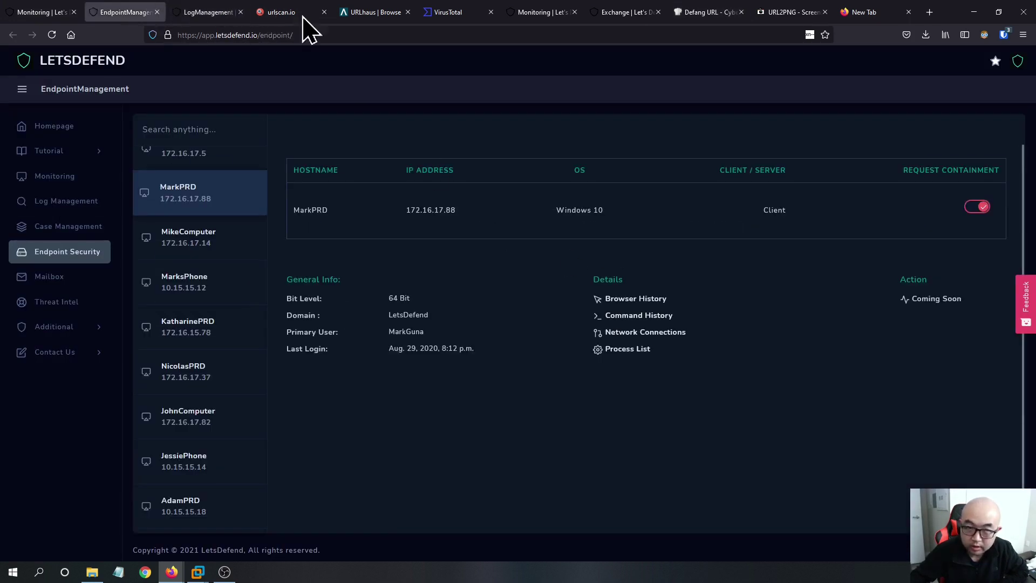
pyautogui.click(51, 12)
pyautogui.write('hxxp[://]nuangaybantiep[.]xyz')
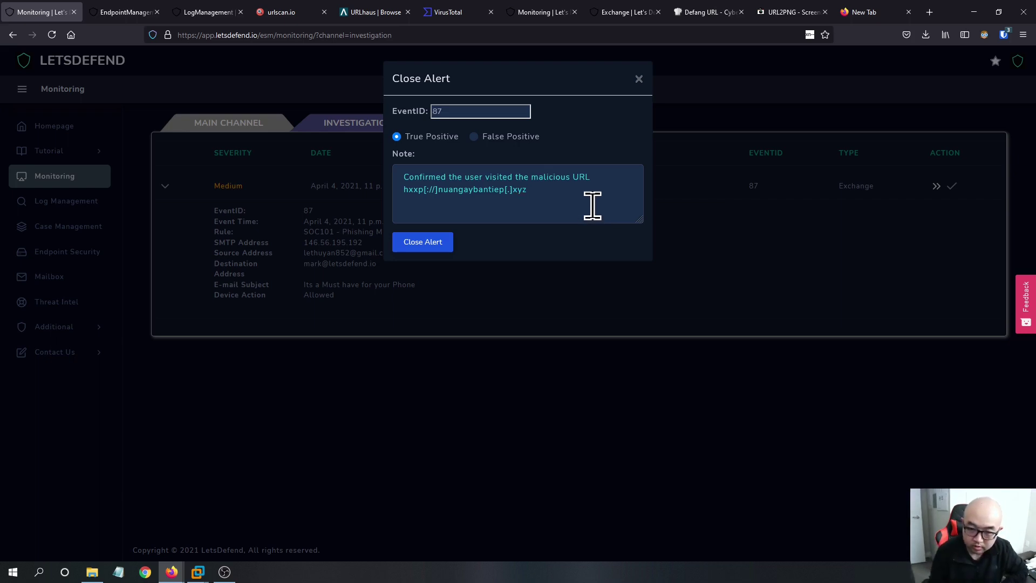
# - Put the URL in quotes, add "over port 80. Machine has been contained." to the note, and close the alert as True Positive
pyautogui.click(406, 194)
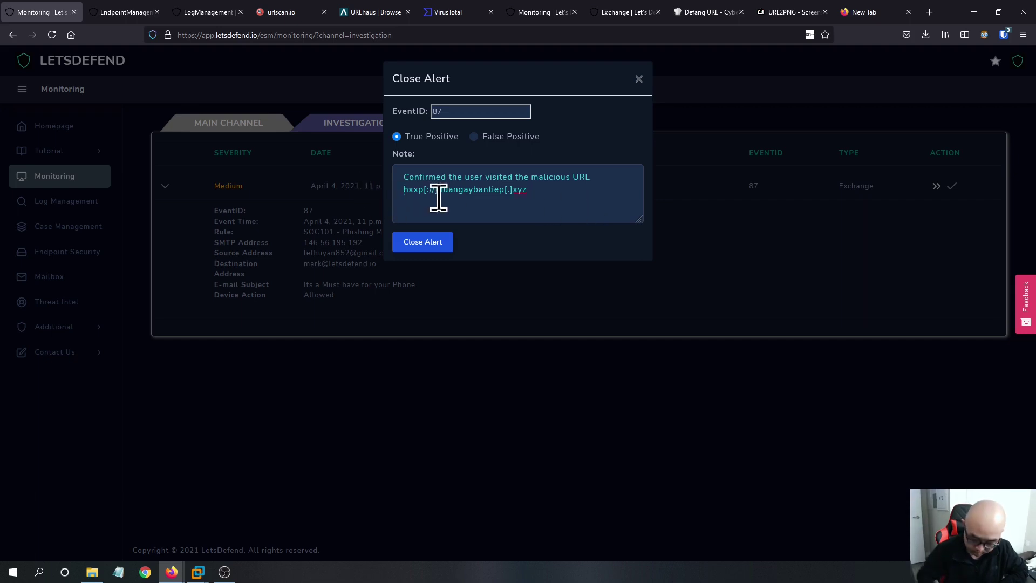
pyautogui.write('"')
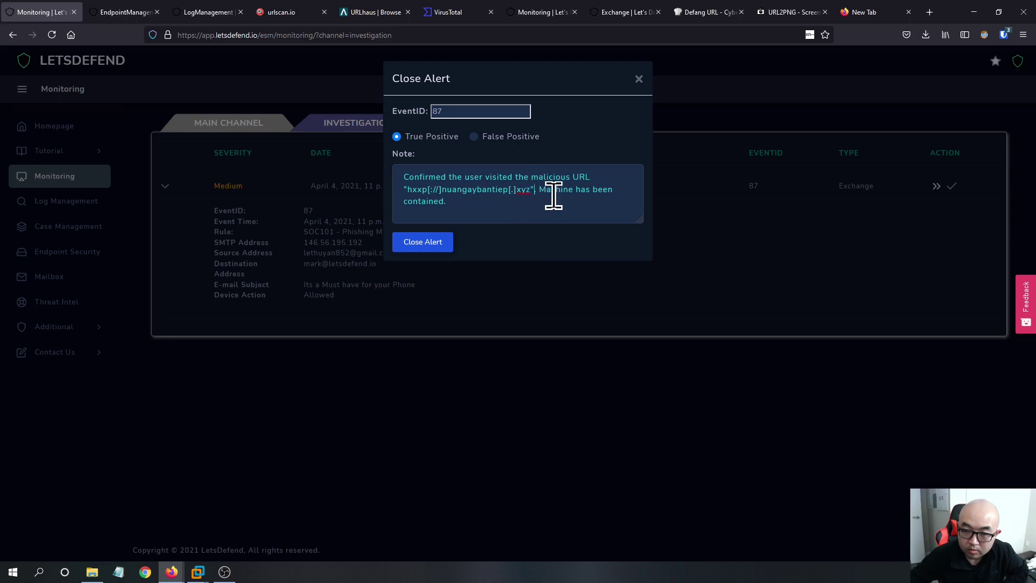
pyautogui.write('ver ')
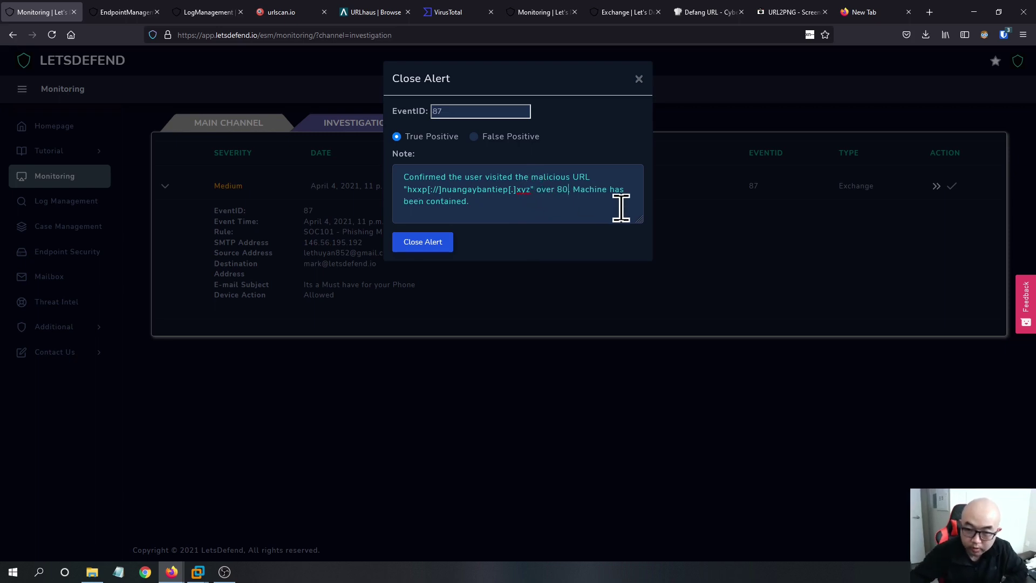
pyautogui.write('port')
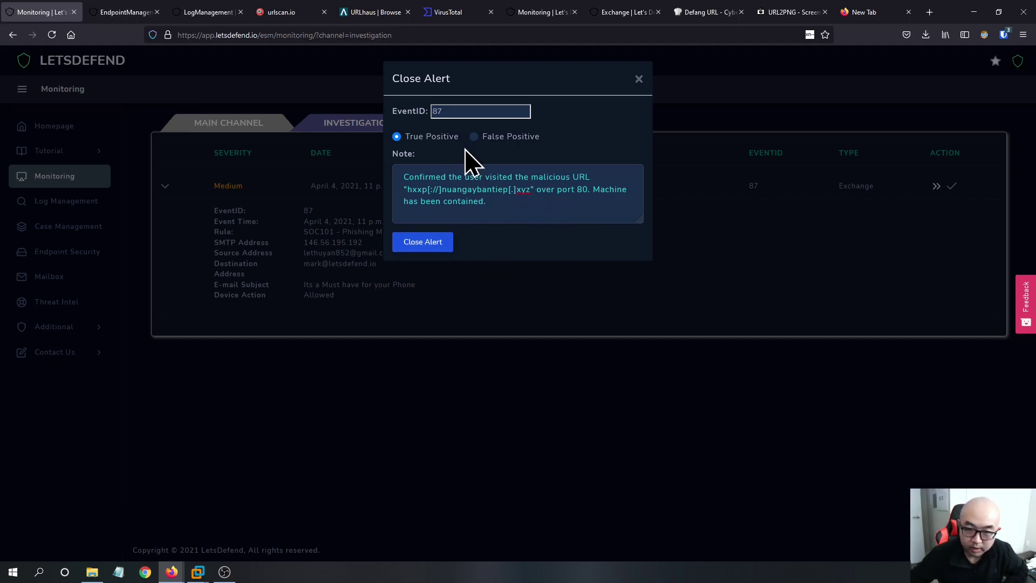
pyautogui.click(430, 245)
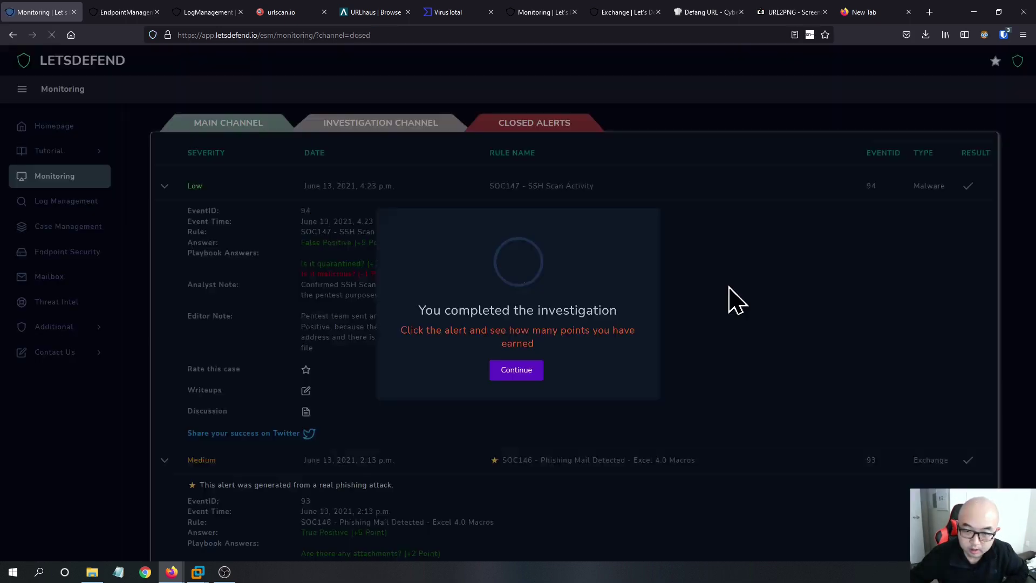
# - Dismiss the investigation completion message and review the closed EventID 87 alert's answer, playbook results and analyst note
pyautogui.click(517, 367)
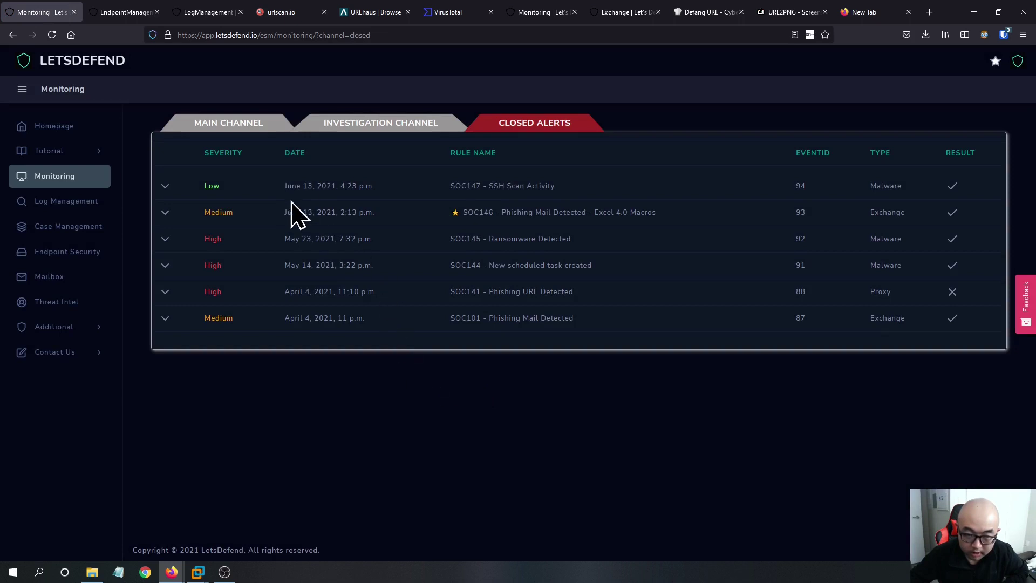
pyautogui.click(163, 326)
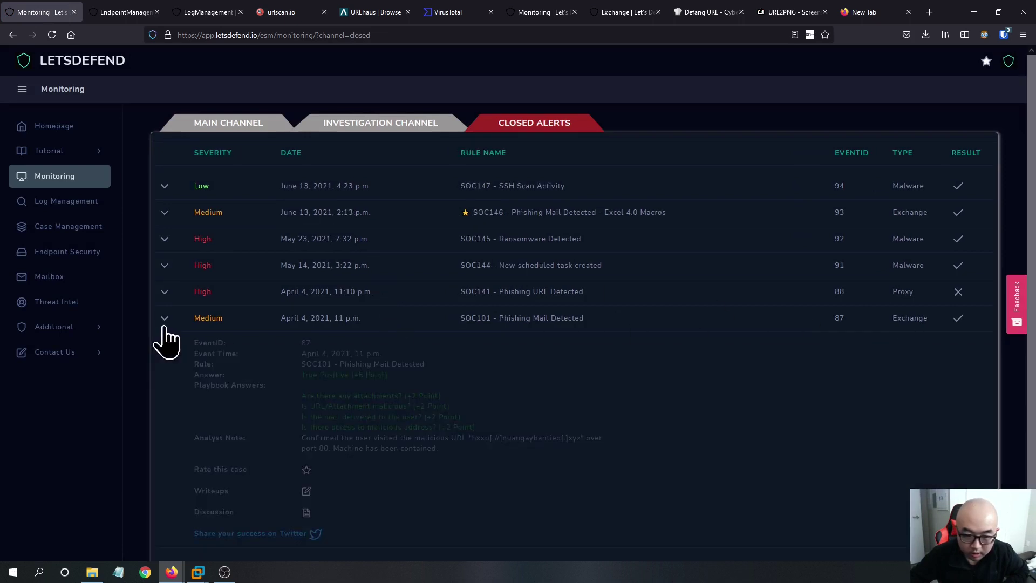
pyautogui.scroll(-1, 435, 393)
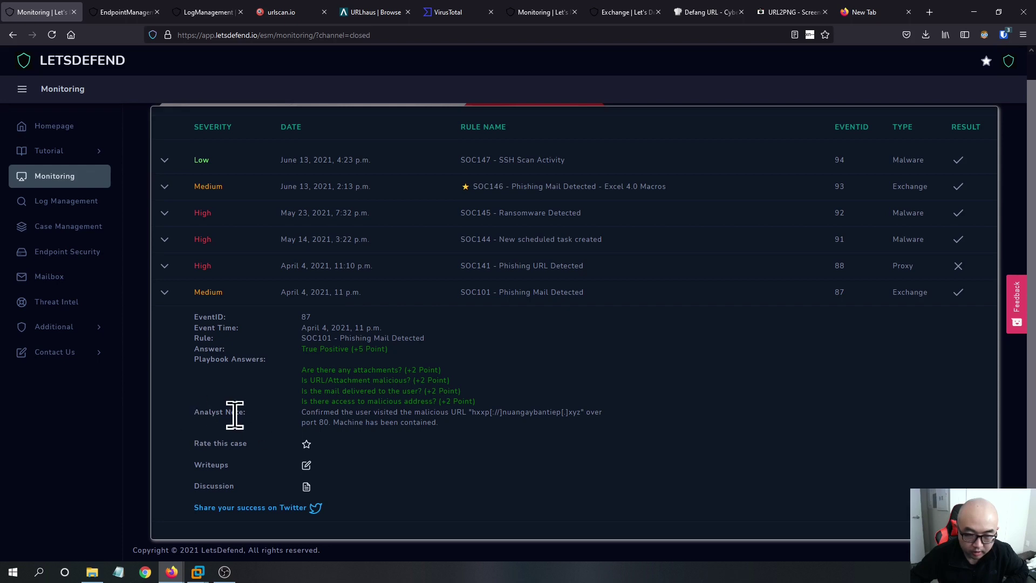
pyautogui.moveTo(464, 431); pyautogui.dragTo(300, 428)
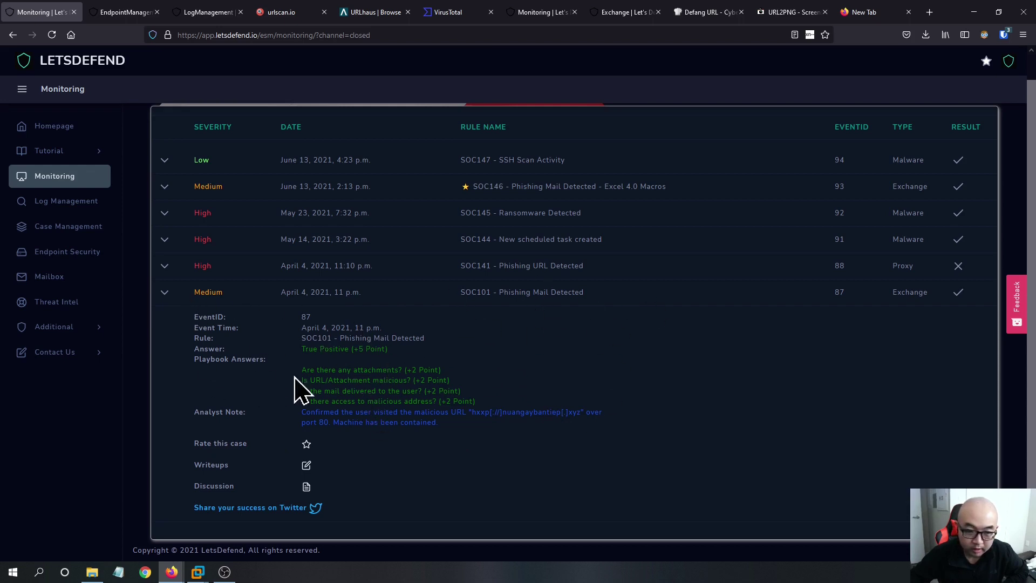
pyautogui.scroll(1, 451, 318)
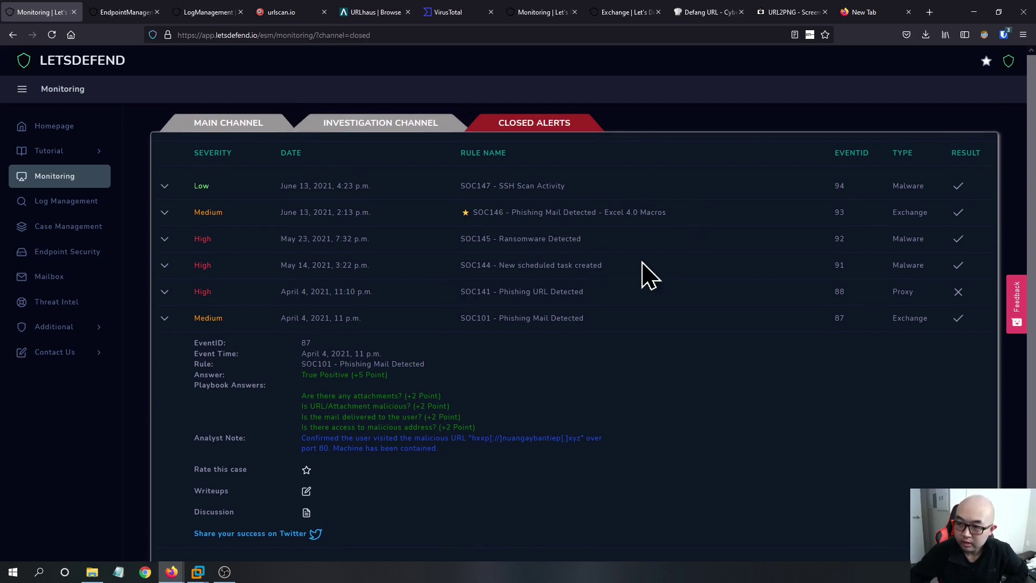
pyautogui.scroll(-1, 767, 270)
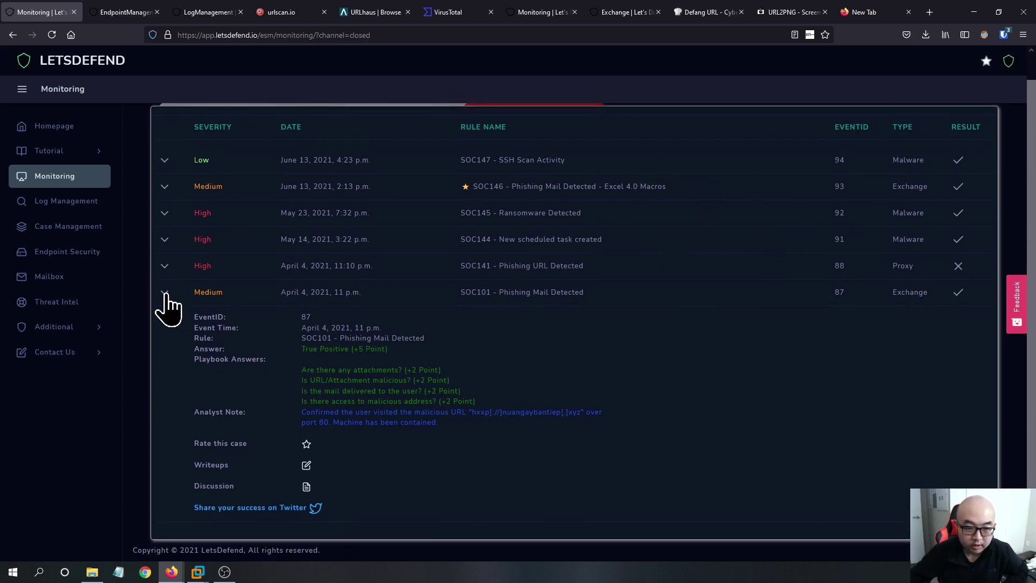